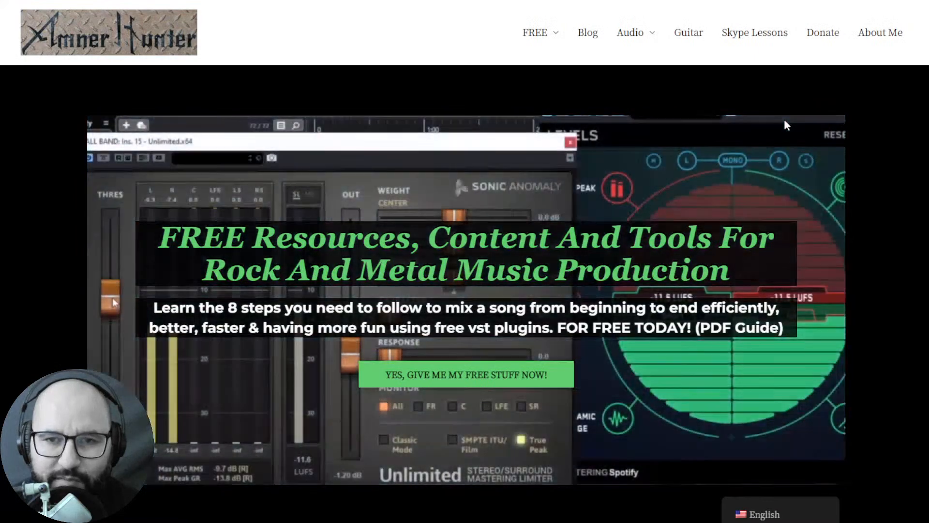
Switch to Waveform and open the module list in Ozone 10 on the master track to browse it
mouse_move(550, 41)
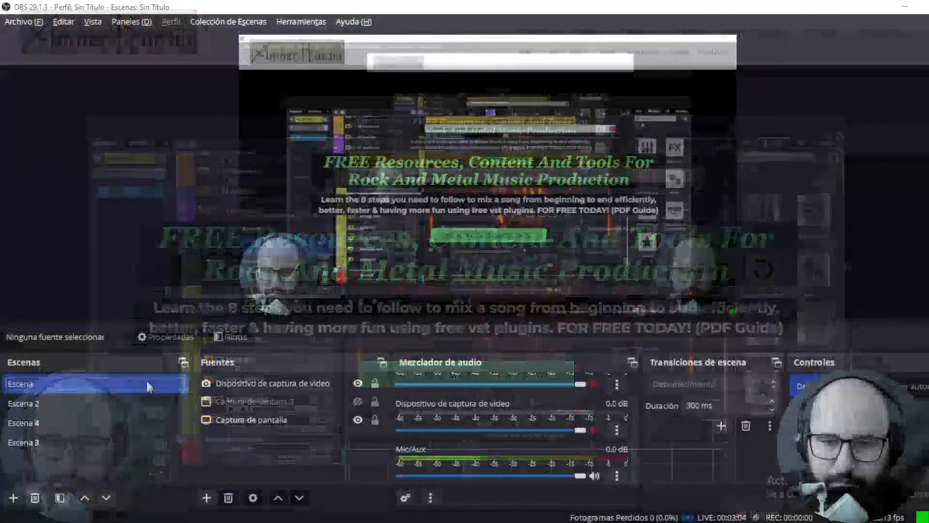
key("alt+Tab")
key("alt+Tab")
key("alt+Tab")
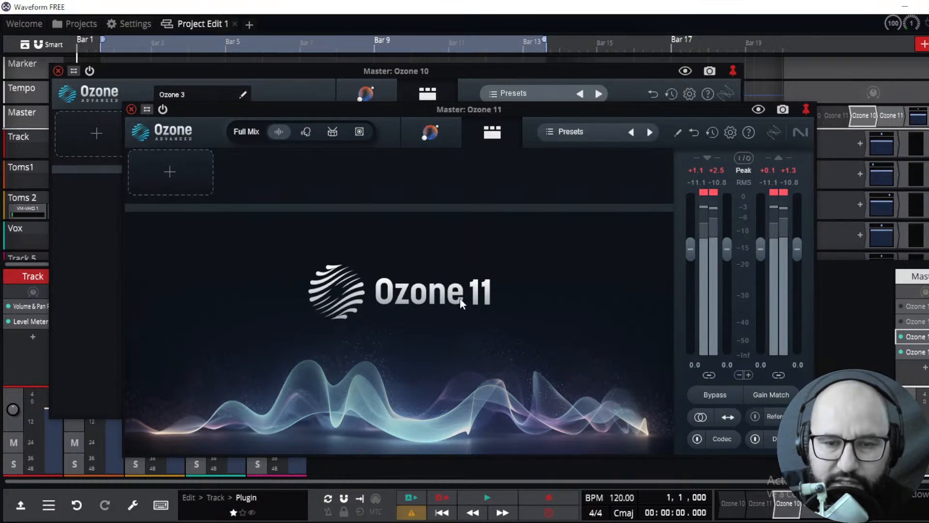
left_click(98, 263)
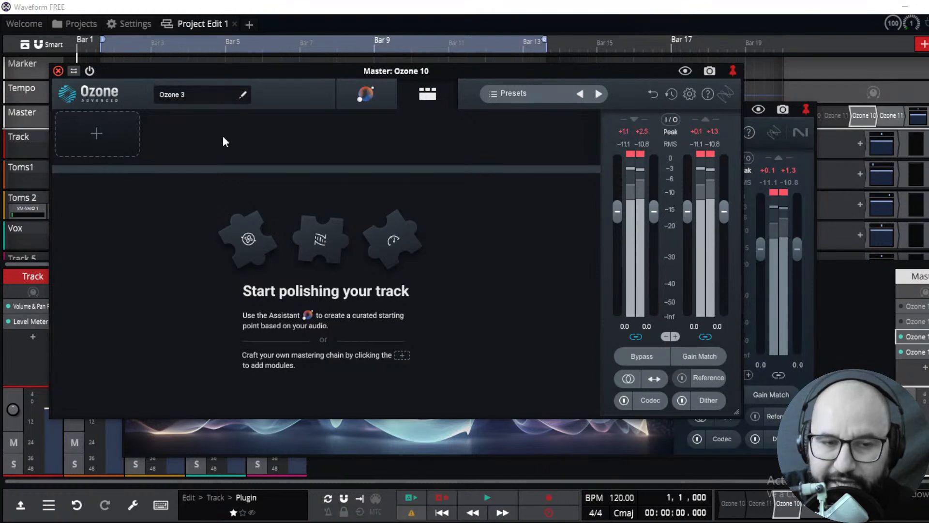
left_click(101, 136)
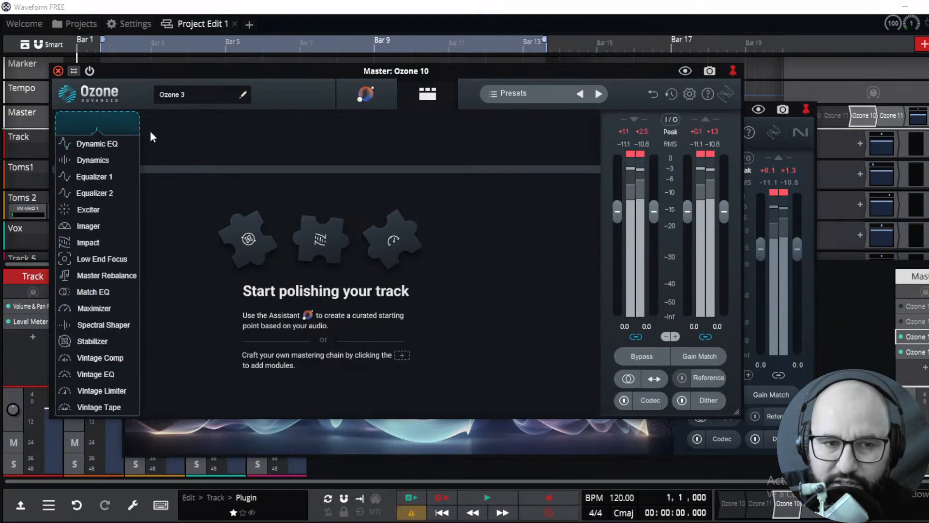
mouse_move(96, 138)
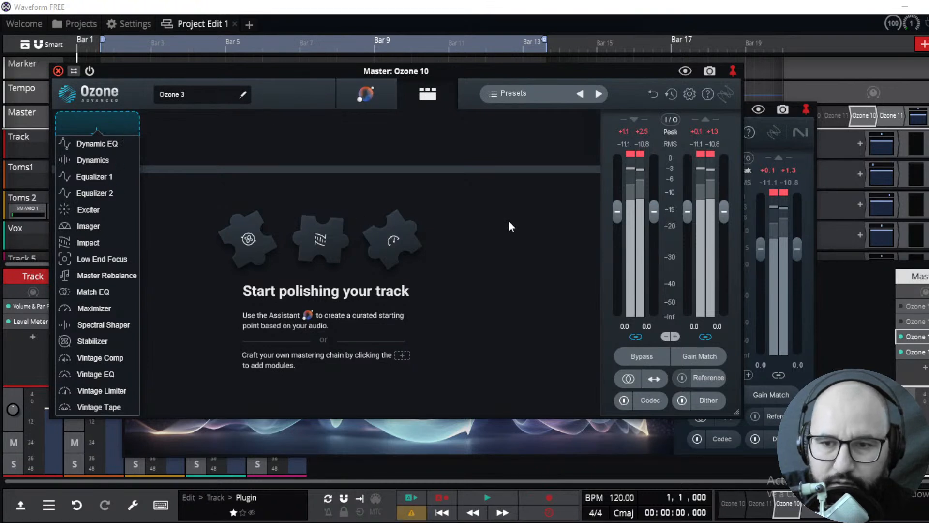
Bring the Ozone 11 window forward, reposition it slightly, and add a Clarity module to its chain
left_click(798, 161)
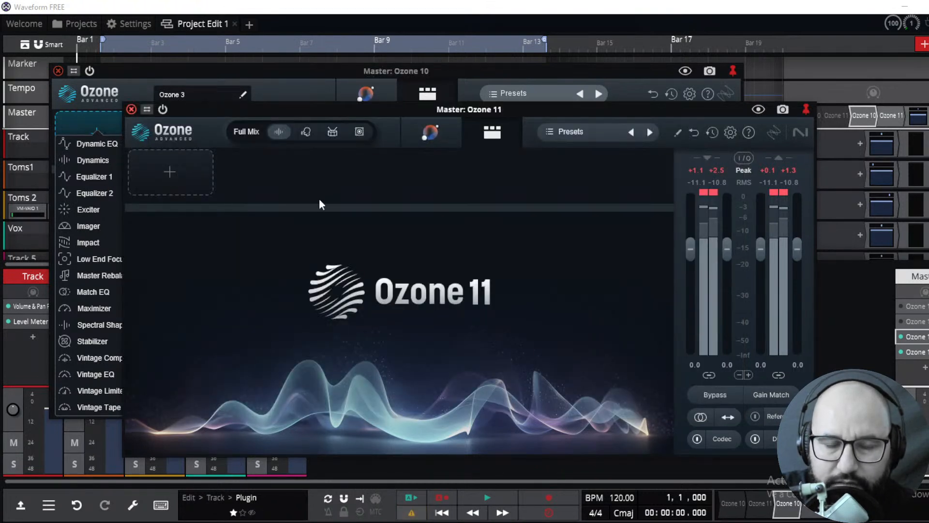
left_click_drag(255, 116, 258, 113)
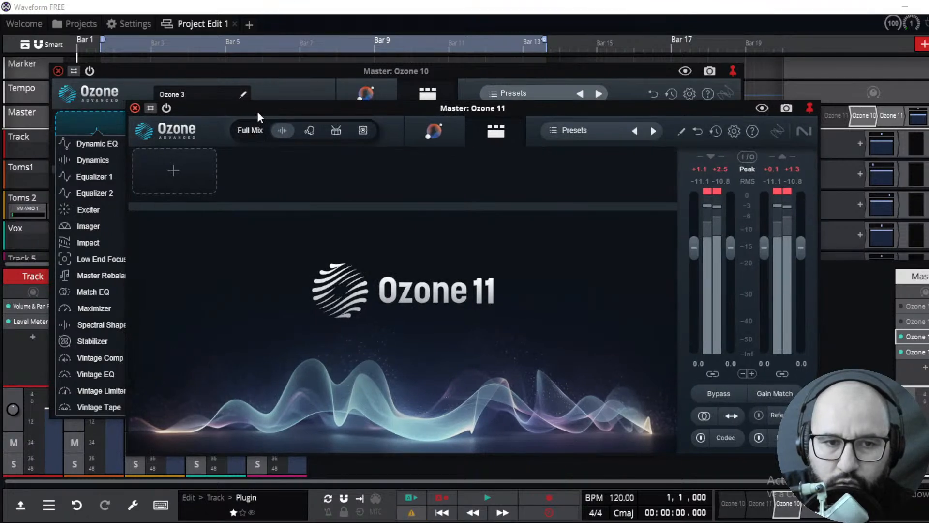
left_click(183, 180)
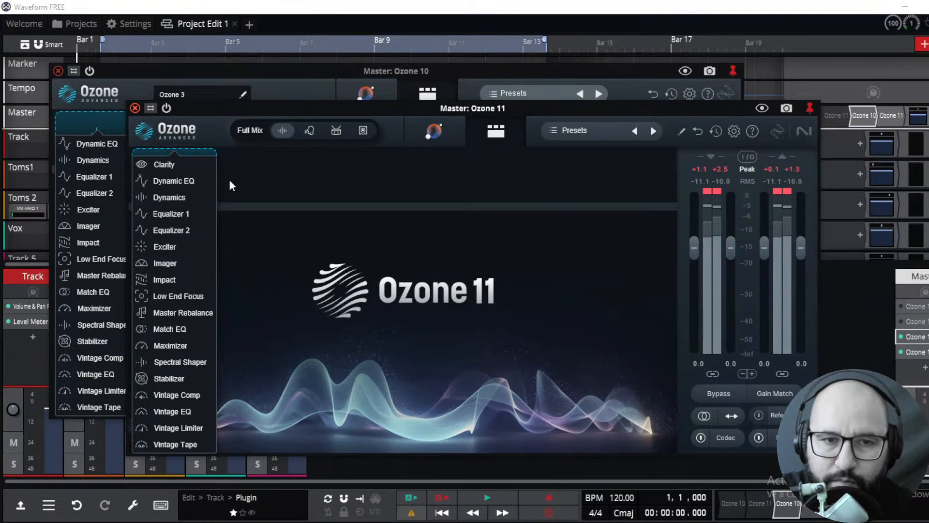
left_click(173, 164)
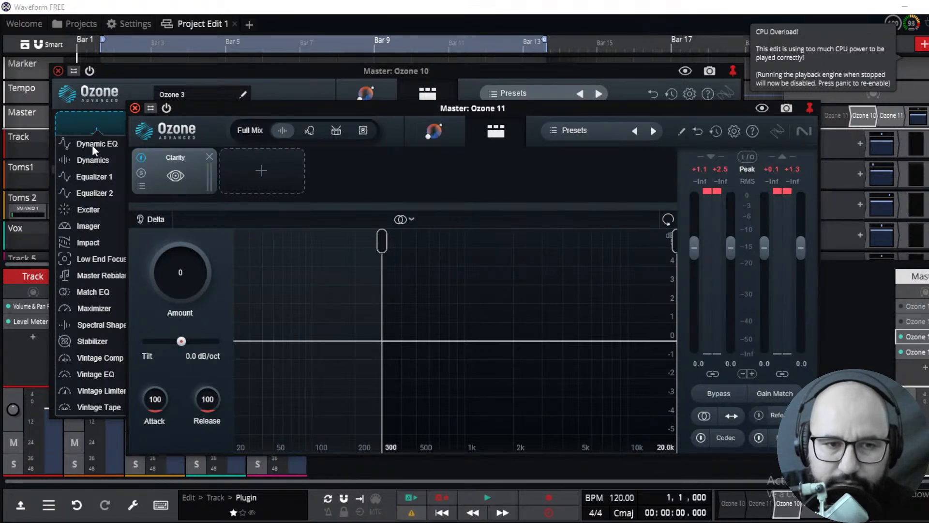
Add an Equalizer 1 module to the chain in Ozone 11 and to the chain in Ozone 10
left_click(248, 178)
left_click(268, 213)
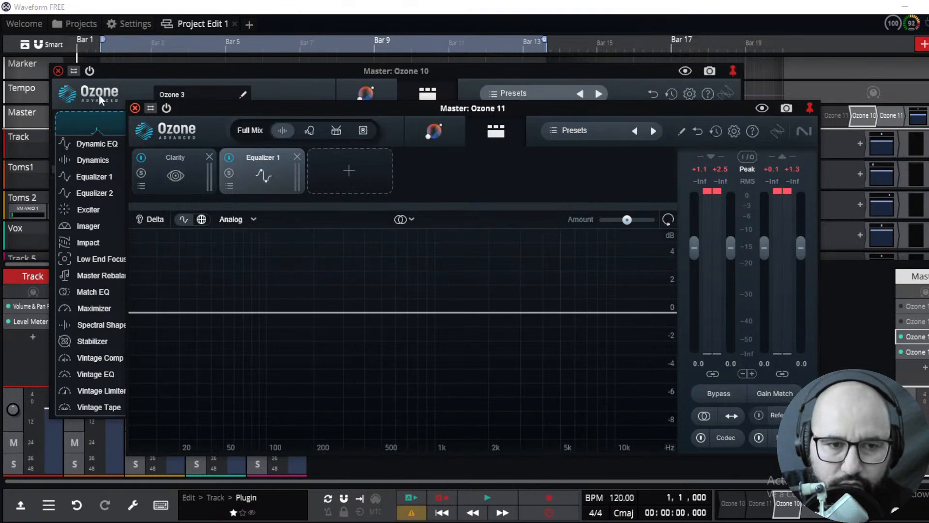
left_click(119, 97)
left_click(101, 146)
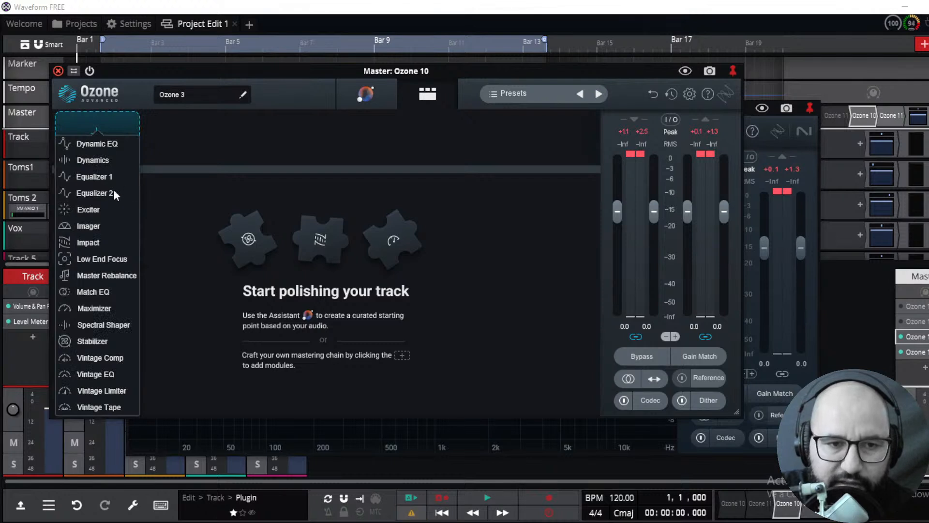
left_click(105, 176)
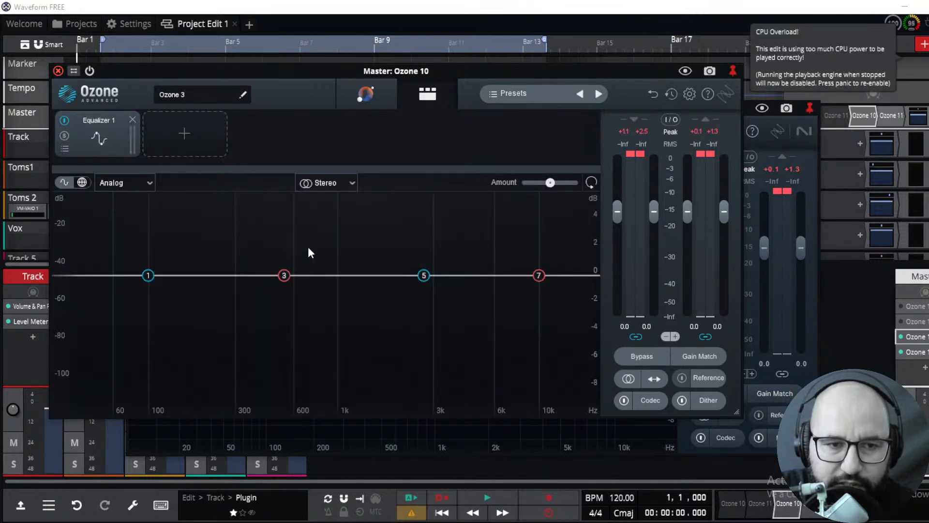
Compare the Ozone 11 Equalizer 1 view and its Delta option with the Ozone 10 equalizer
left_click(768, 142)
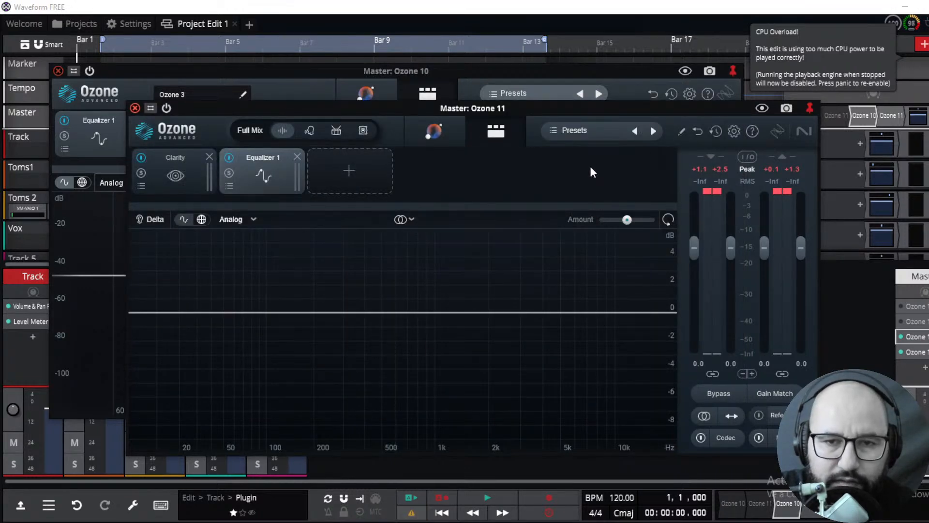
left_click(156, 221)
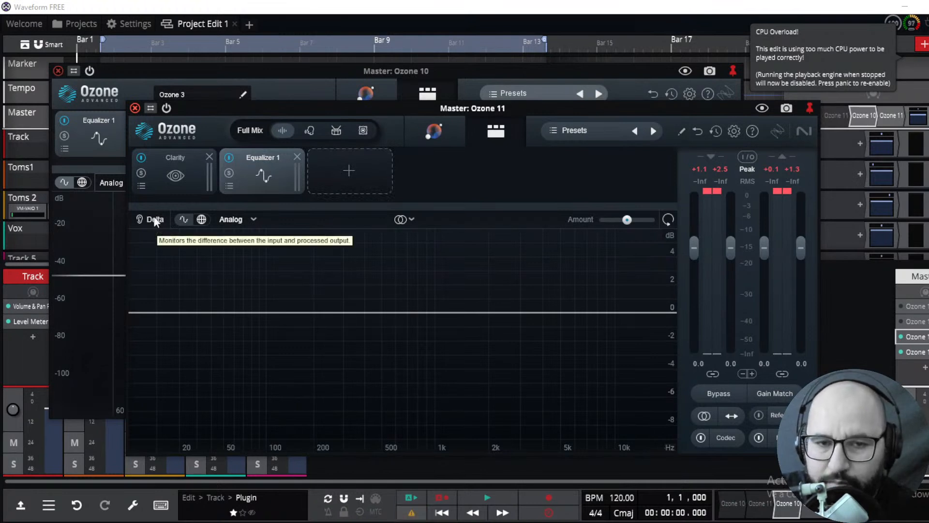
left_click(94, 214)
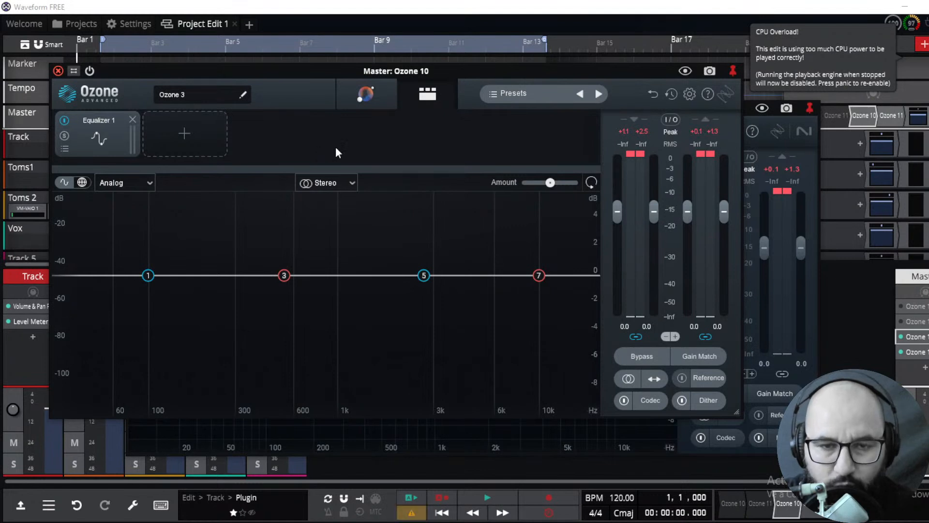
left_click(764, 144)
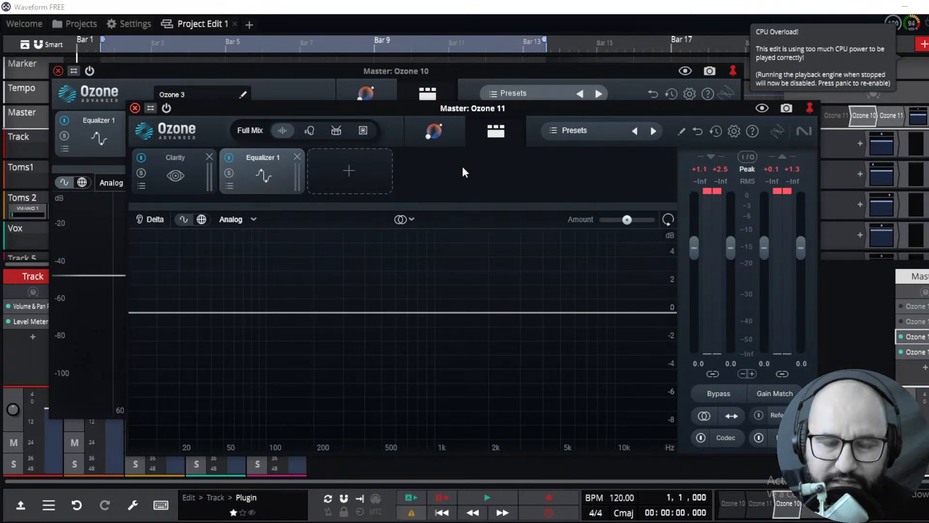
Cycle Ozone 11's processing target through Vocals, Drums and Bass, returning to Full Mix
left_click(310, 132)
left_click(338, 132)
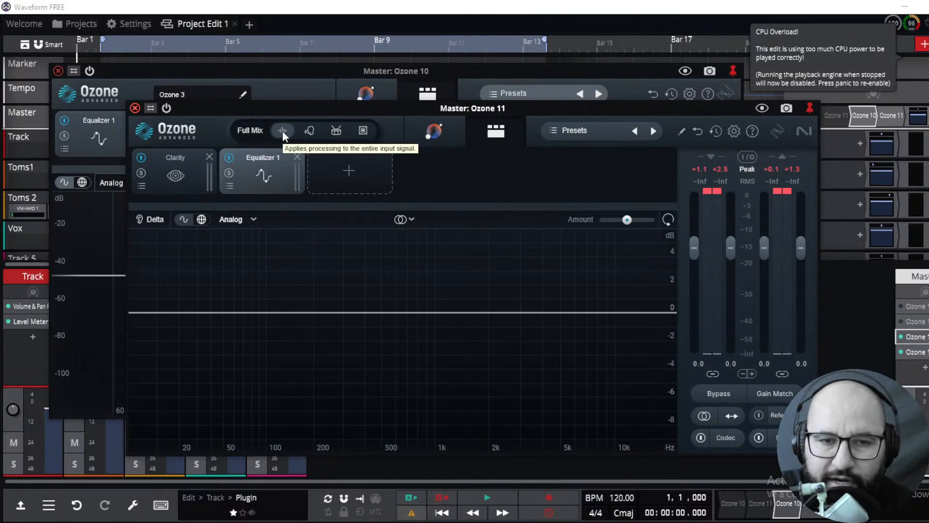
left_click(309, 133)
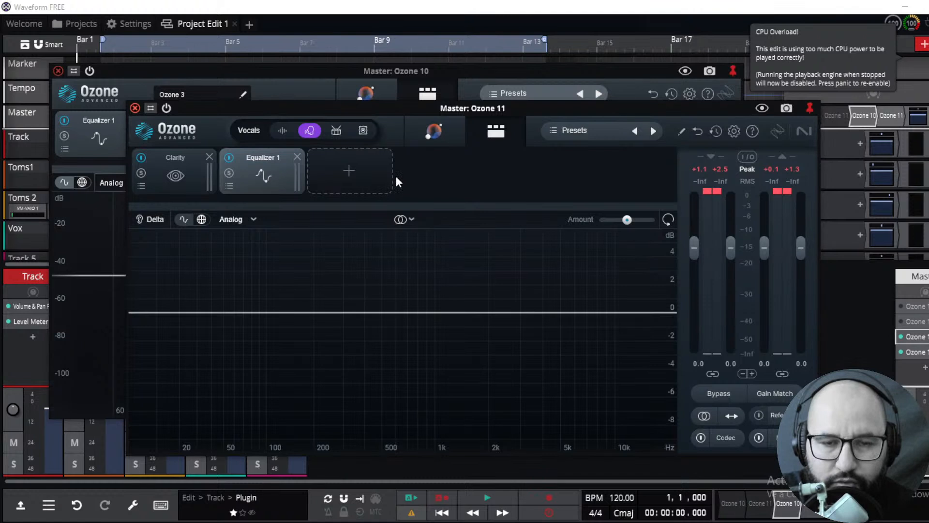
left_click(336, 131)
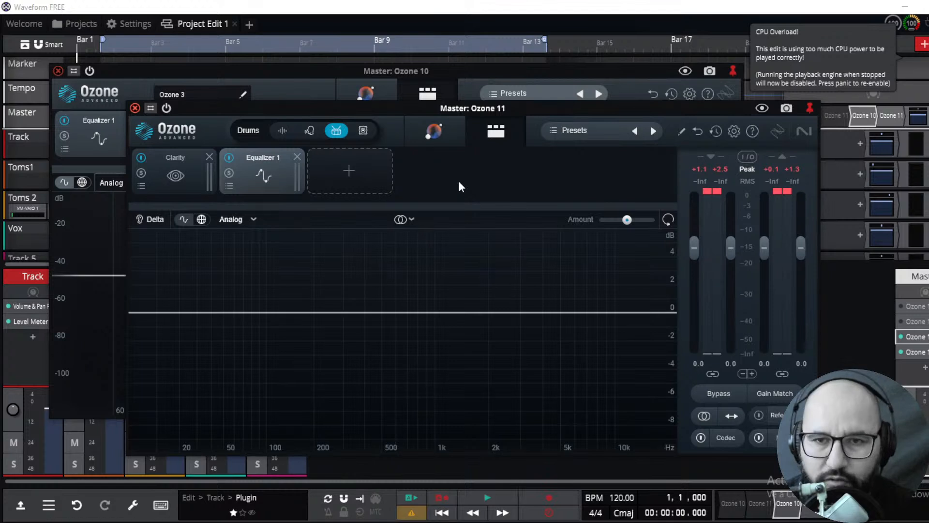
left_click(364, 130)
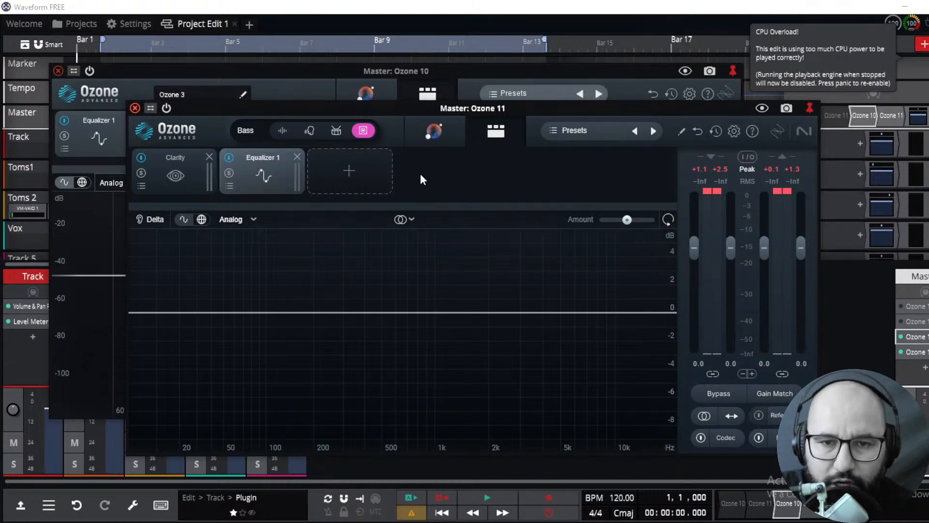
left_click(284, 130)
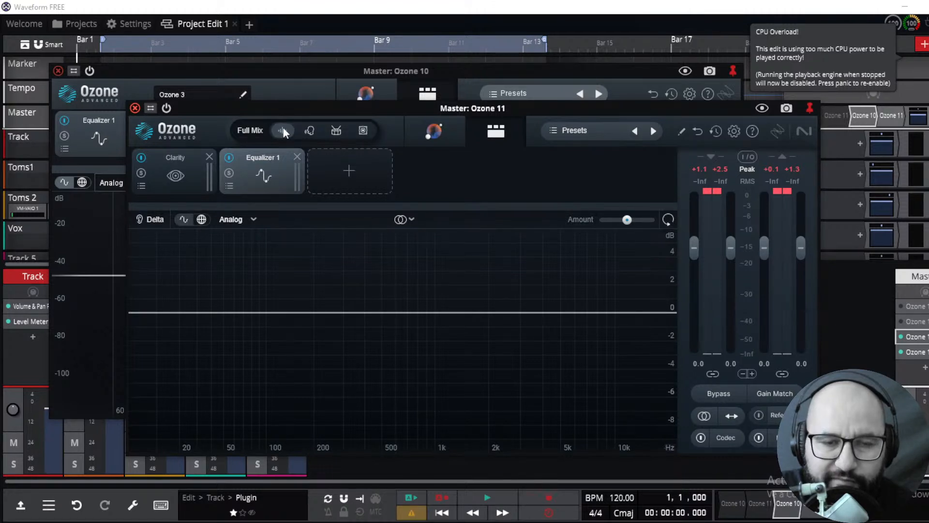
Add a Dynamic EQ module after Equalizer 1 in the Ozone 11 chain
left_click(99, 216)
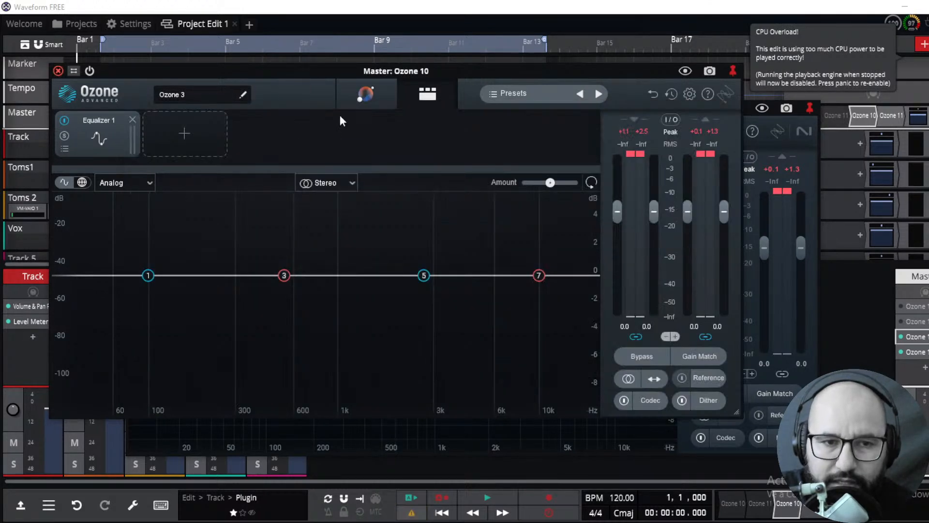
left_click(805, 146)
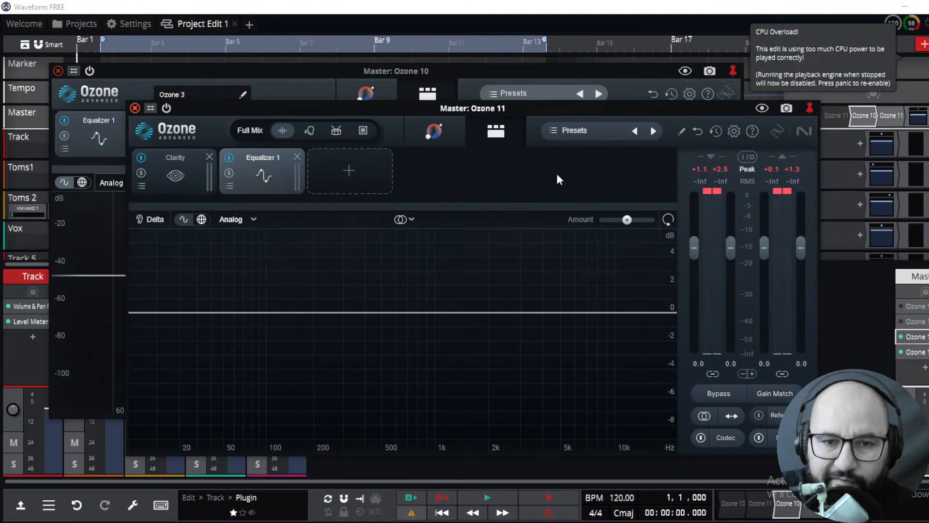
left_click(362, 168)
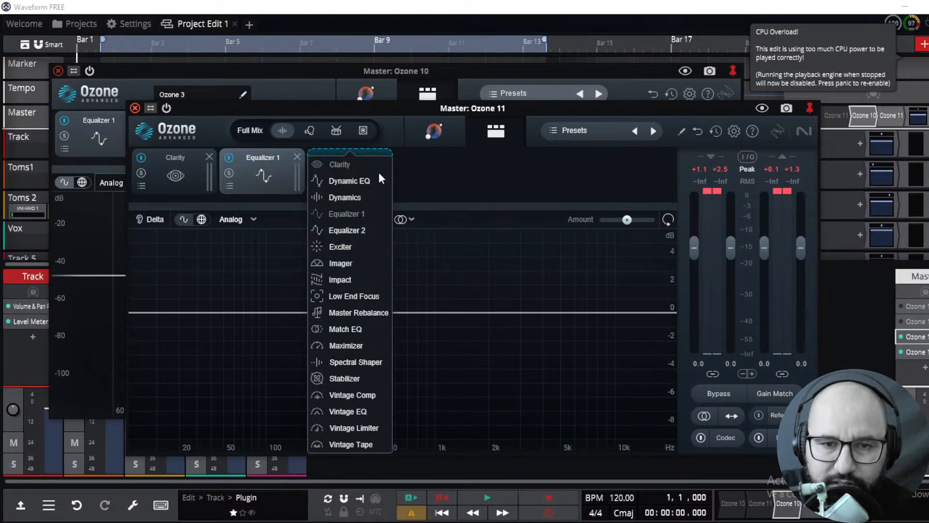
left_click(354, 179)
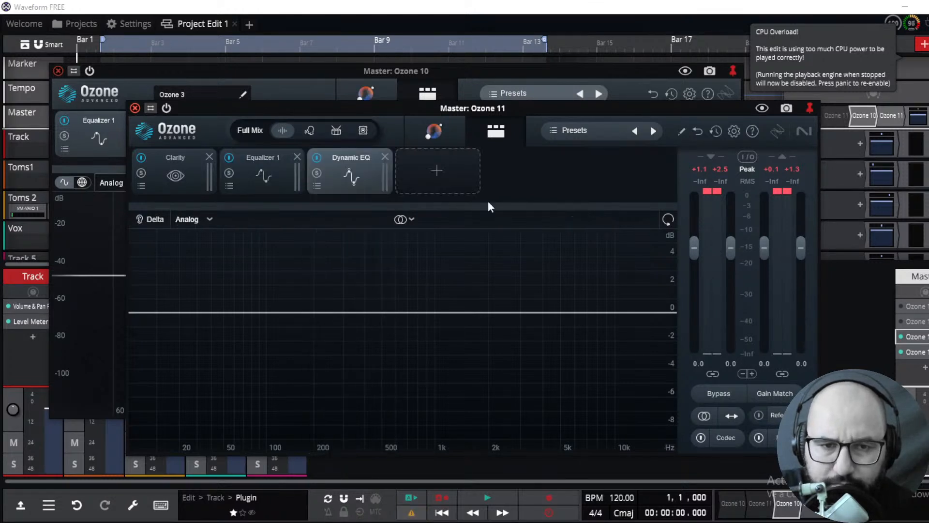
Set the Dynamic EQ's channel mode to Transient/Sustain
left_click(404, 219)
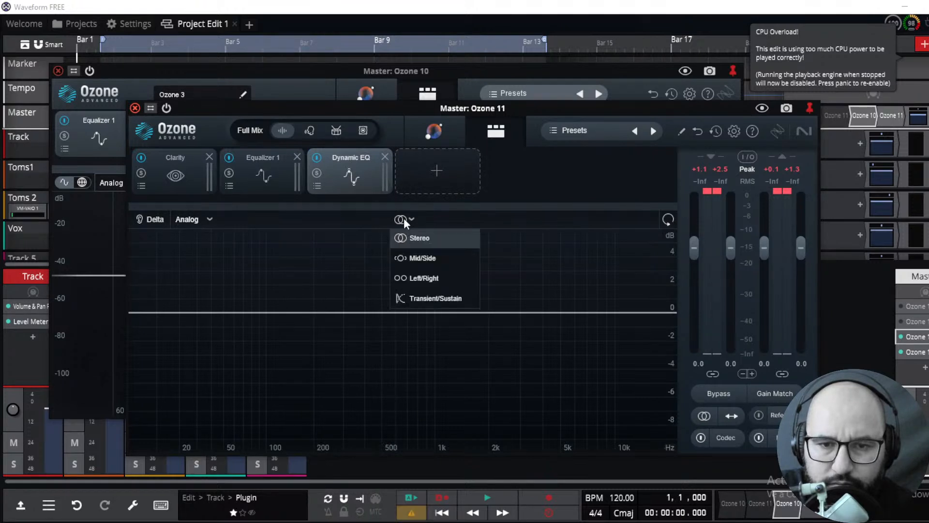
left_click(510, 160)
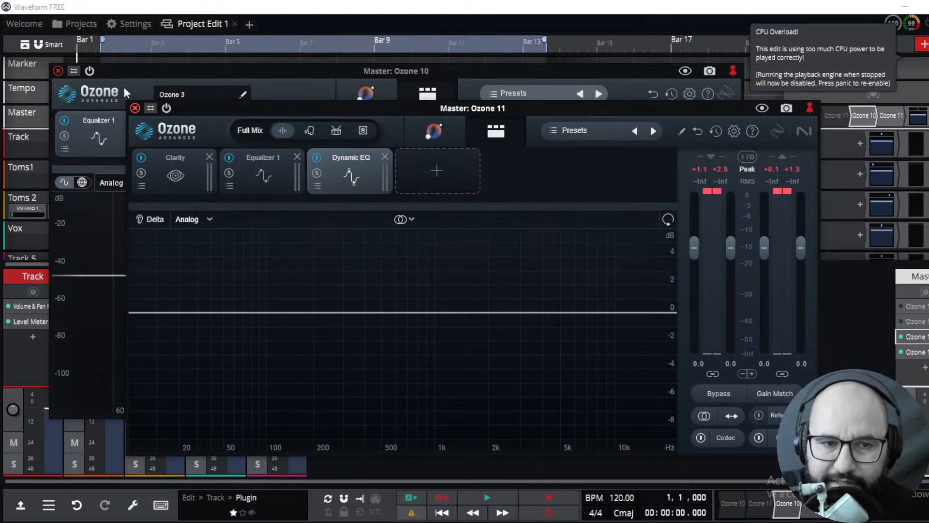
left_click(410, 219)
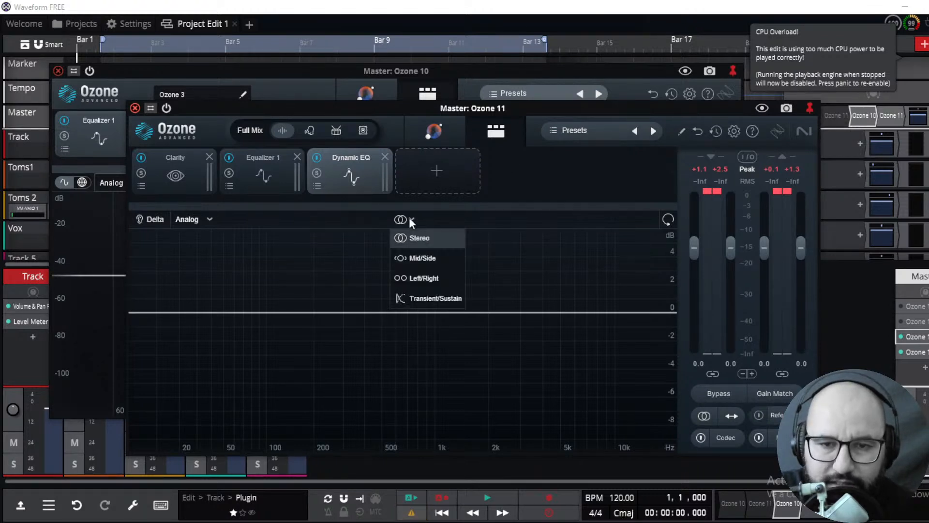
left_click(429, 300)
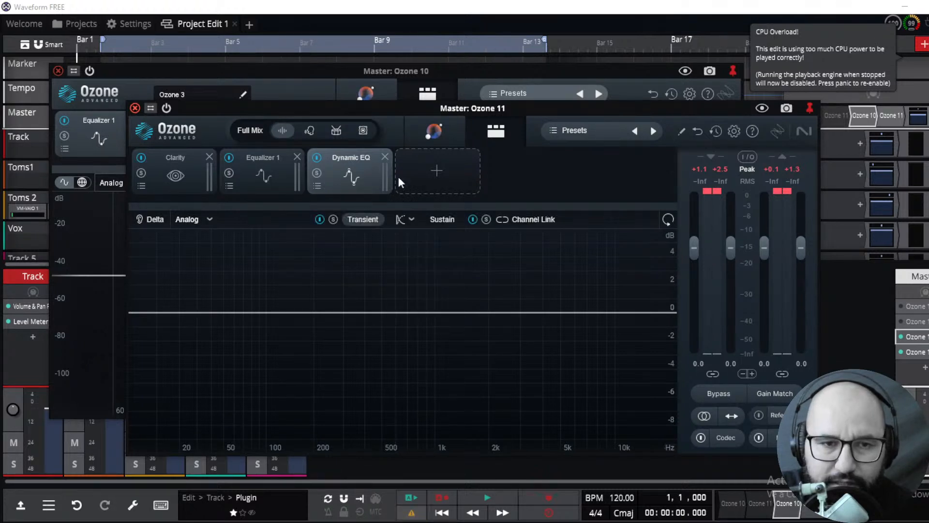
Compare Ozone 10's equalizer channel mode options with the Dynamic EQ channel modes in Ozone 11
left_click(98, 90)
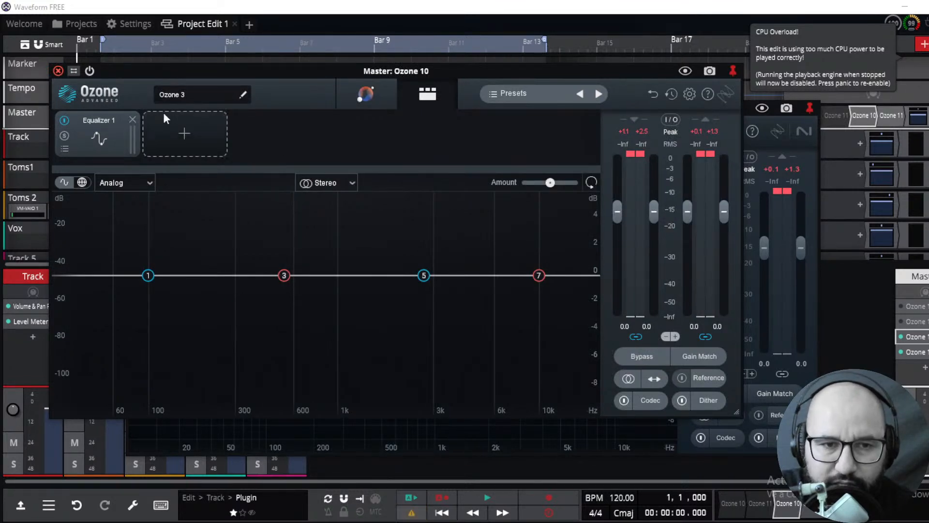
left_click(336, 182)
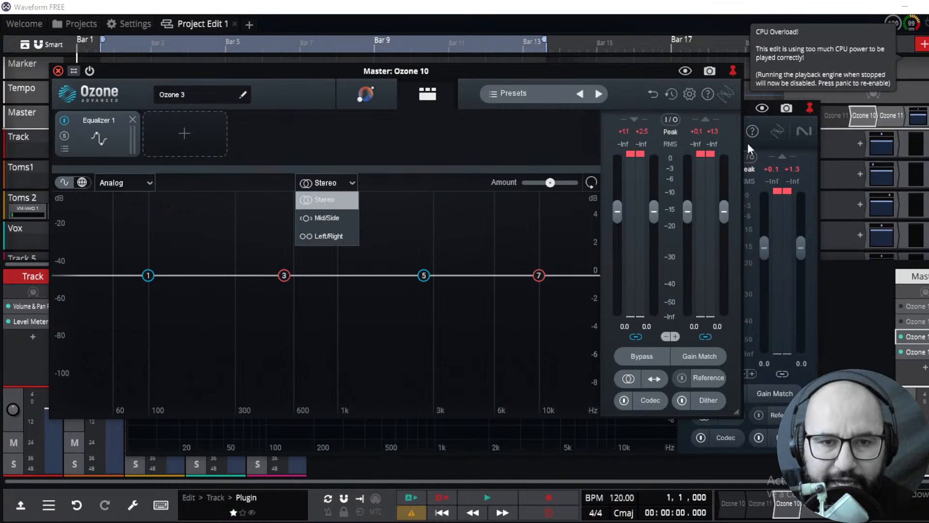
left_click(792, 145)
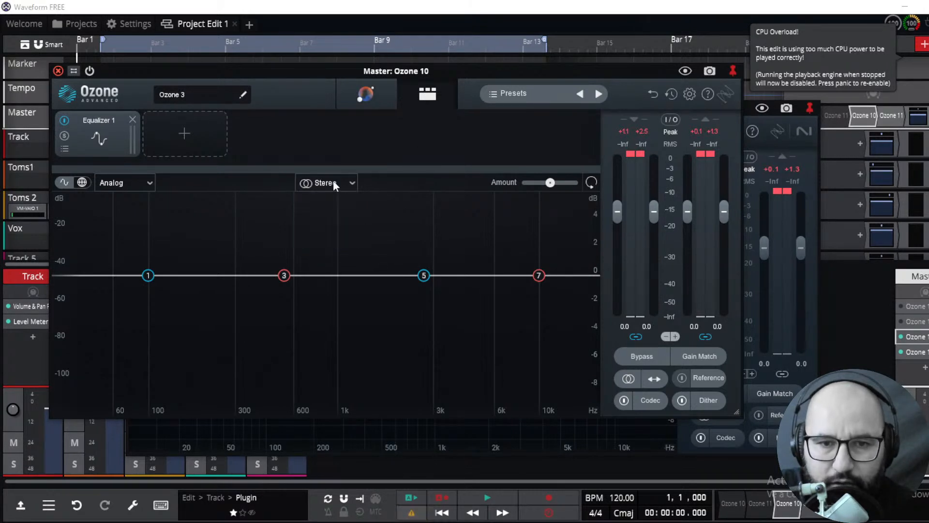
left_click(786, 141)
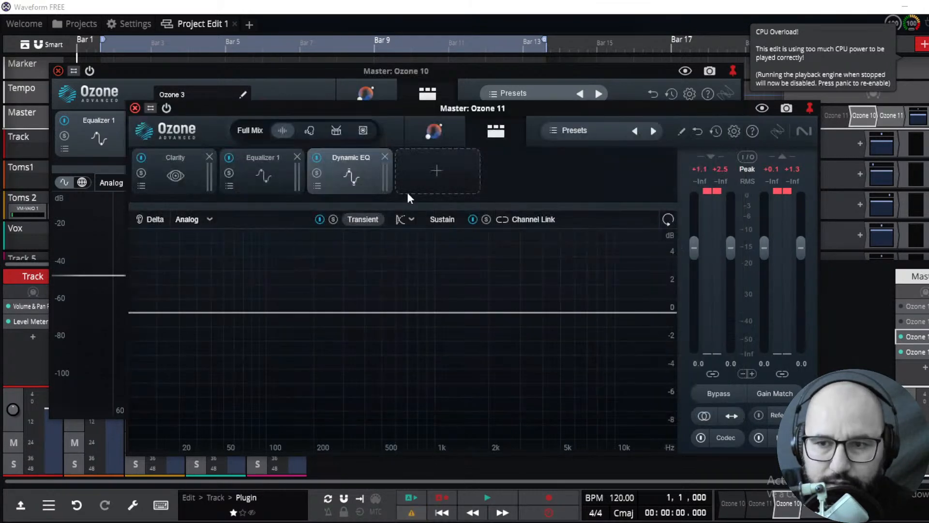
left_click(413, 219)
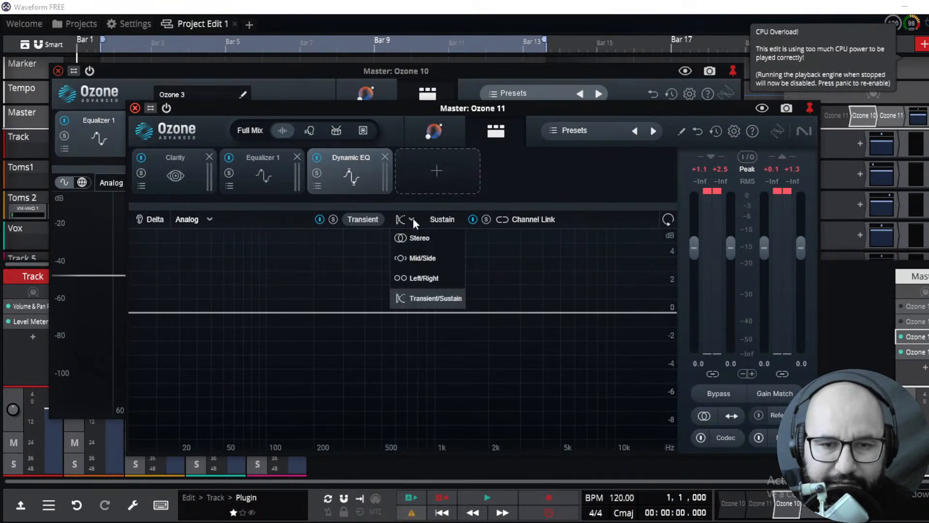
Add an Imager module after the Dynamic EQ and set its channel mode to Transient/Sustain
left_click(443, 174)
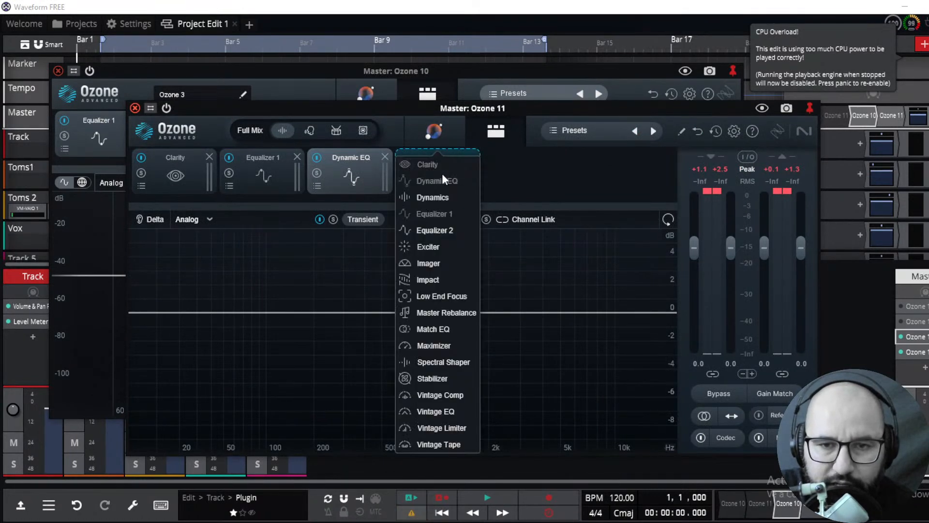
left_click(428, 263)
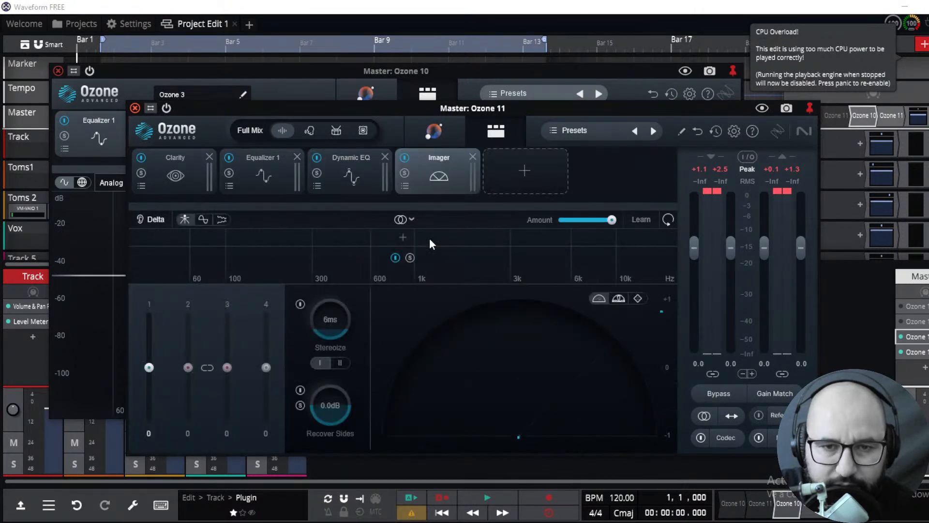
left_click(405, 219)
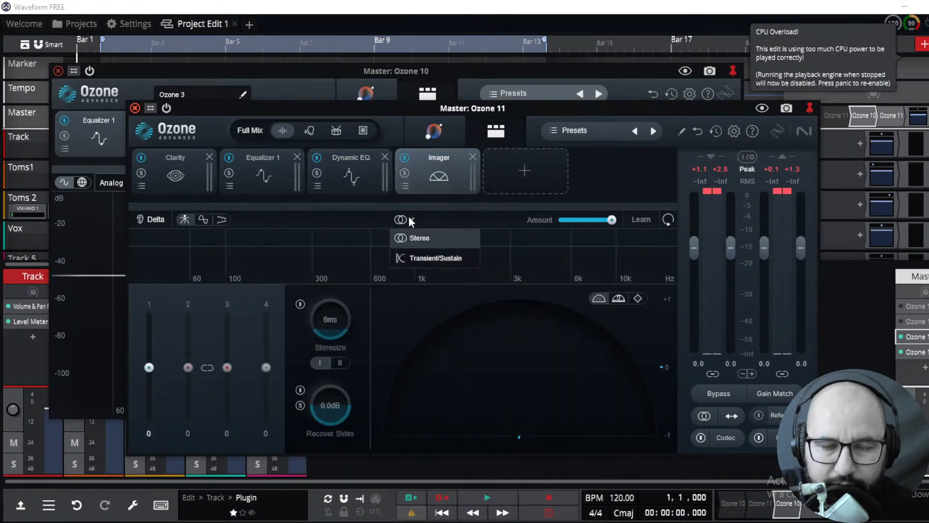
left_click(426, 261)
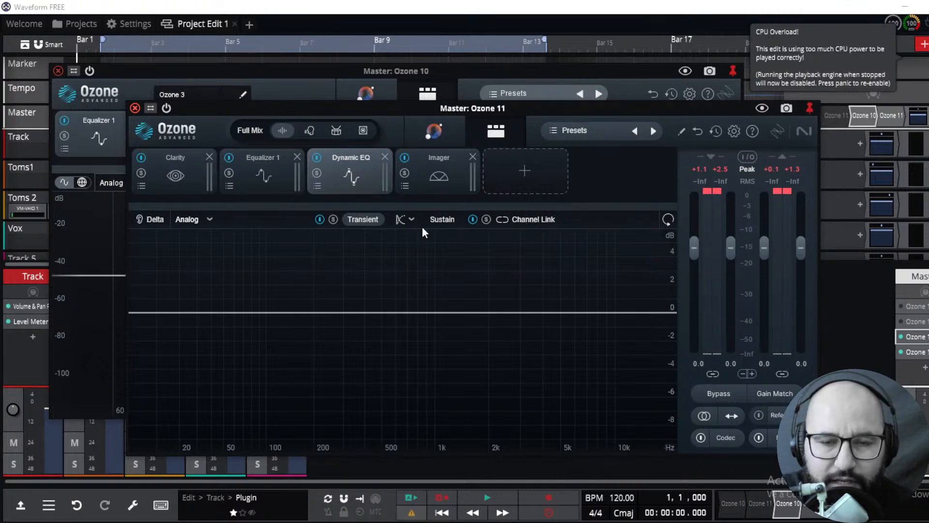
Switch between the two Ozone windows and browse Ozone 10's module list for comparison without adding anything
left_click(84, 224)
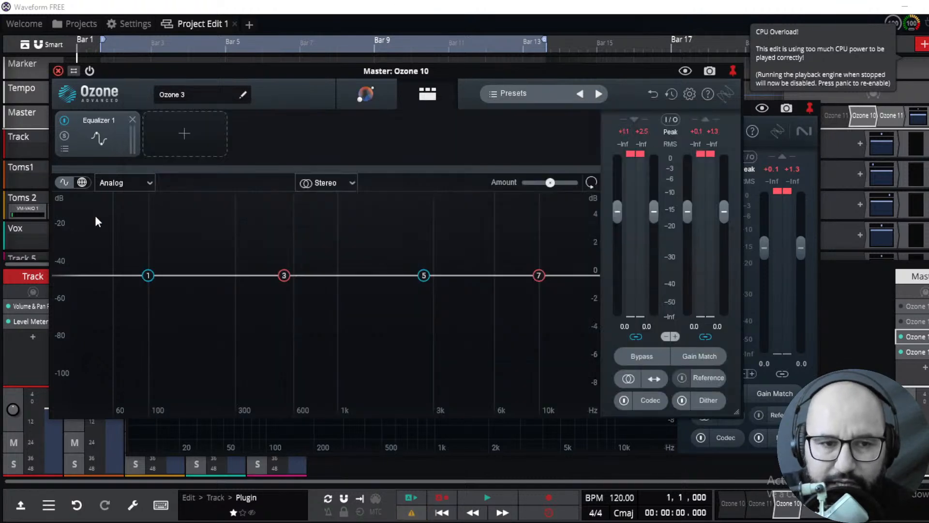
left_click(809, 157)
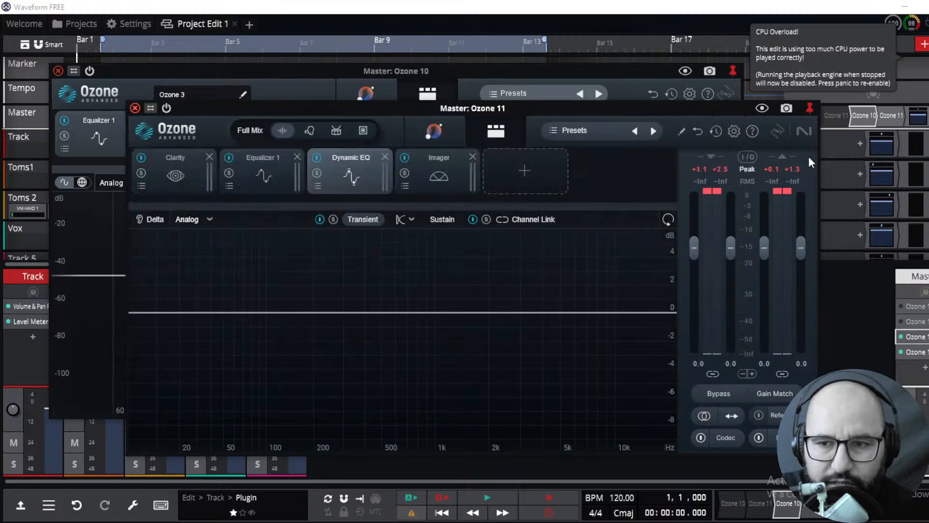
left_click(89, 237)
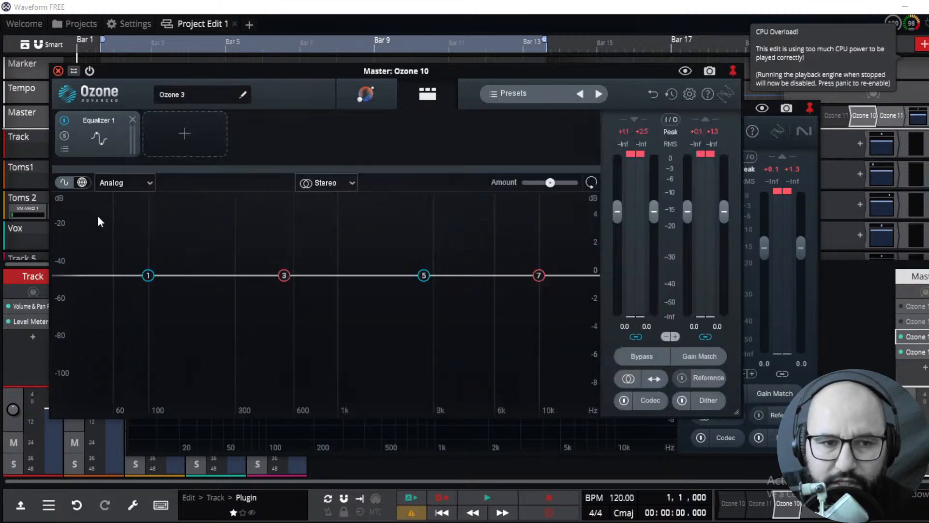
left_click(170, 142)
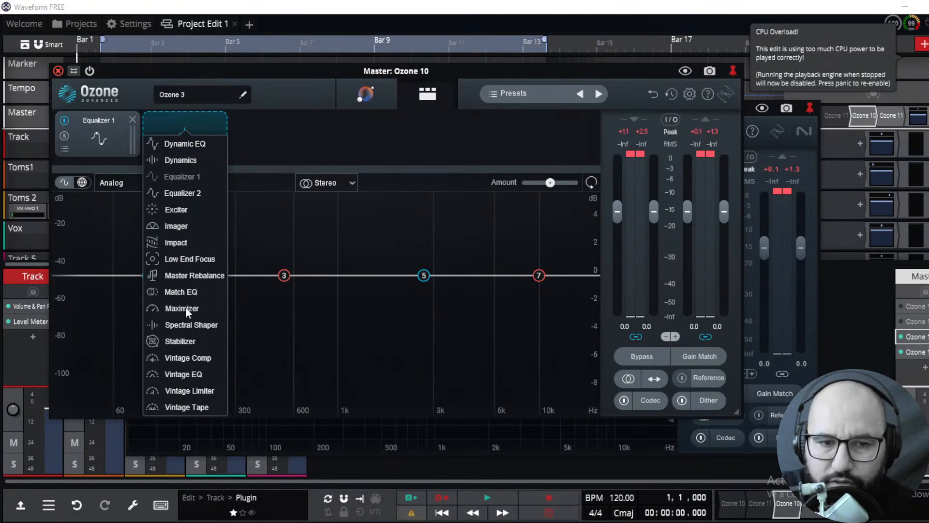
left_click(312, 168)
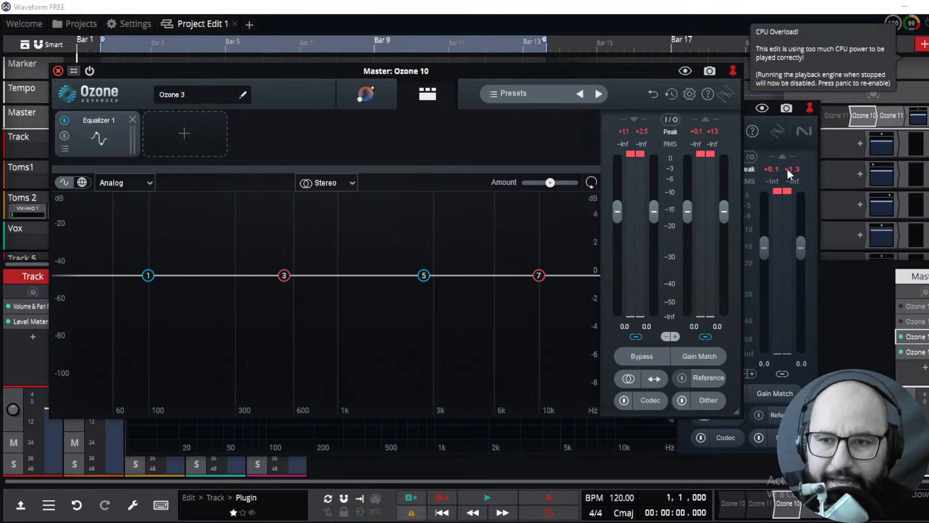
left_click(801, 153)
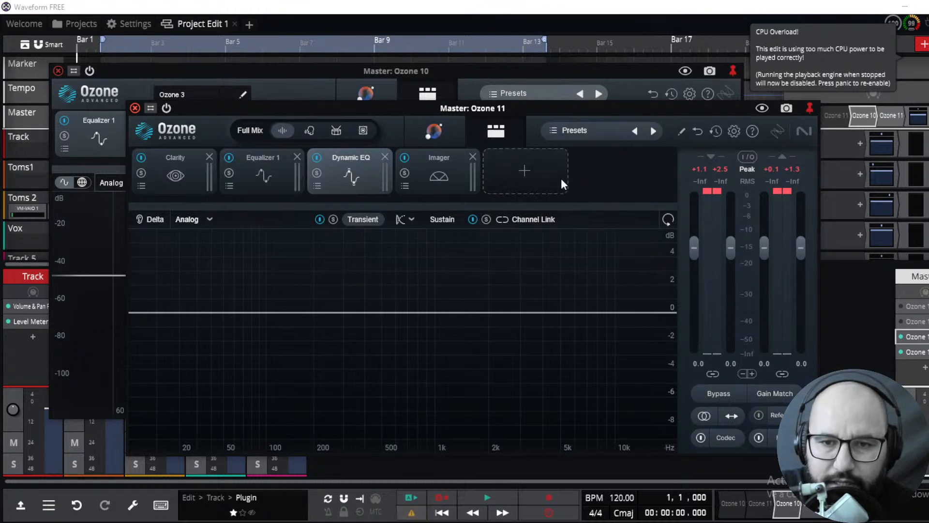
Add a Maximizer module to the Ozone 11 chain and enable Upward Compress at +3.3 dB
left_click(525, 175)
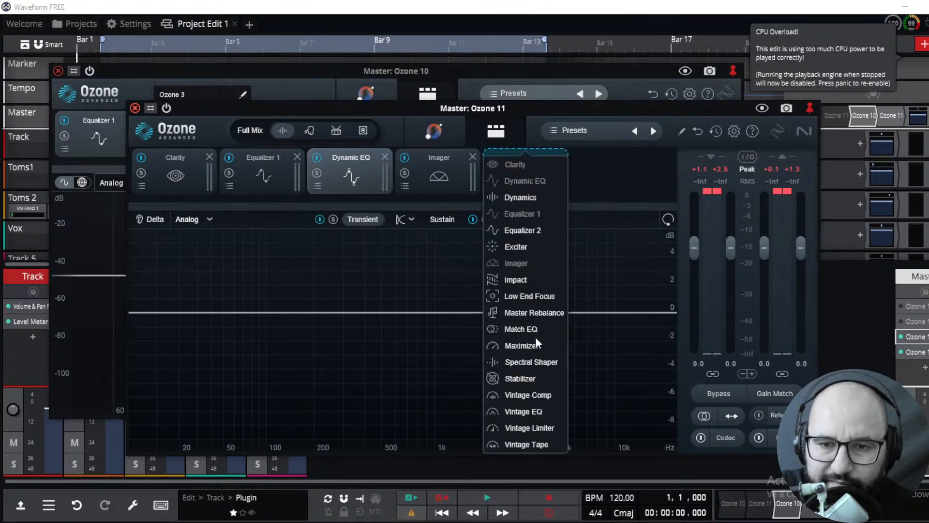
left_click(524, 345)
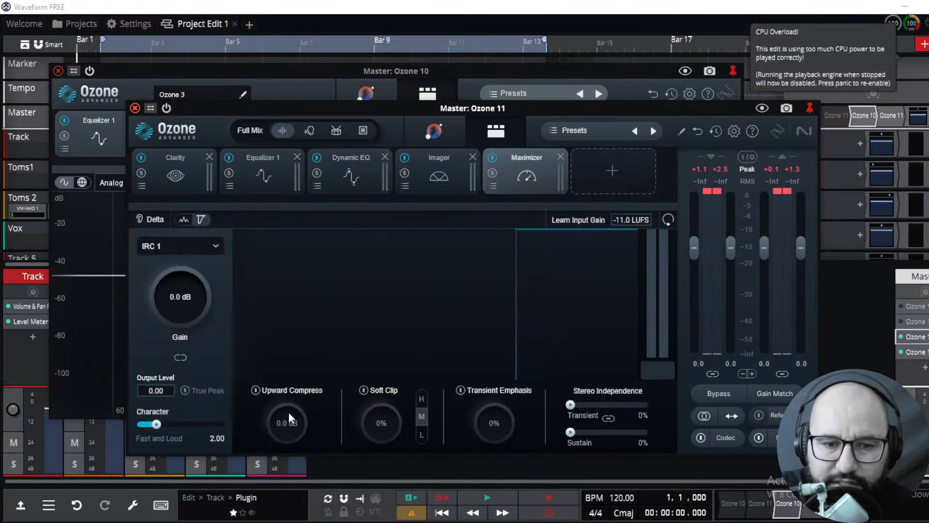
left_click(255, 390)
left_click_drag(302, 441, 296, 381)
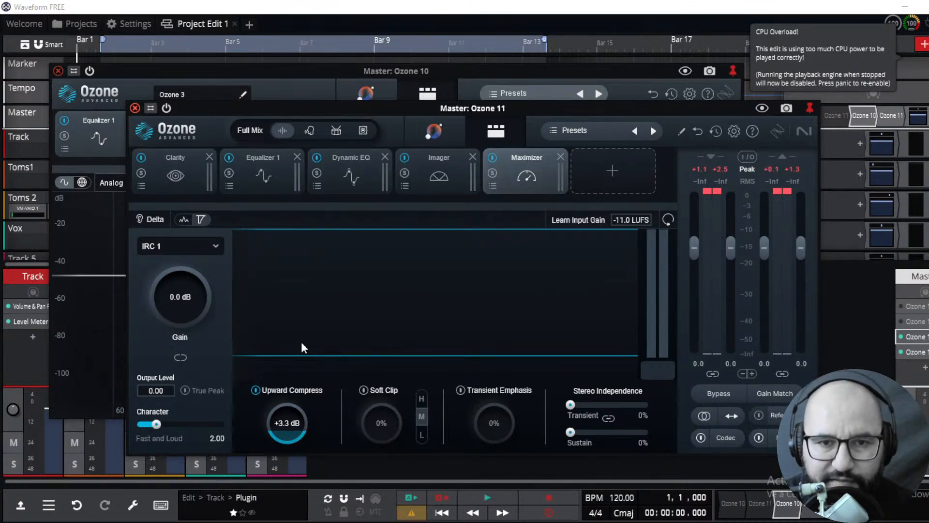
Add a Maximizer module after Equalizer 1 in the Ozone 10 chain
left_click(90, 216)
left_click(205, 141)
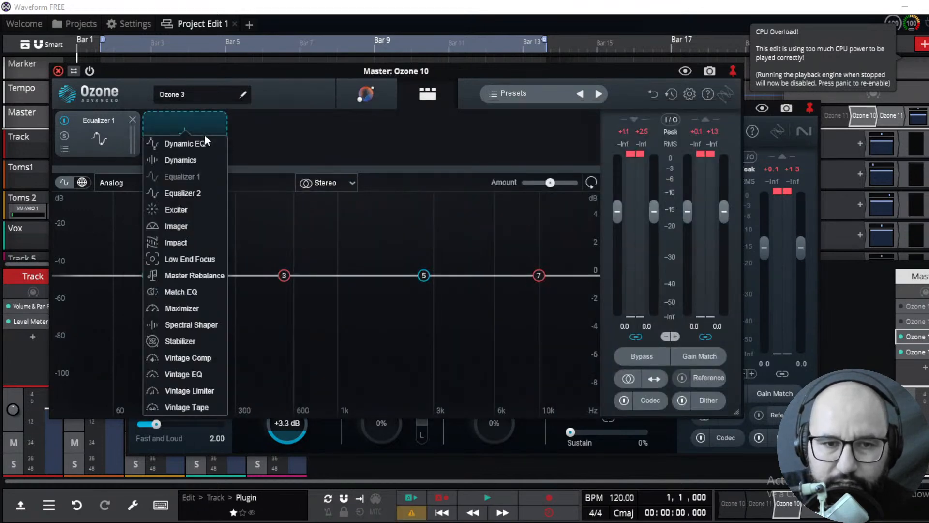
left_click(186, 308)
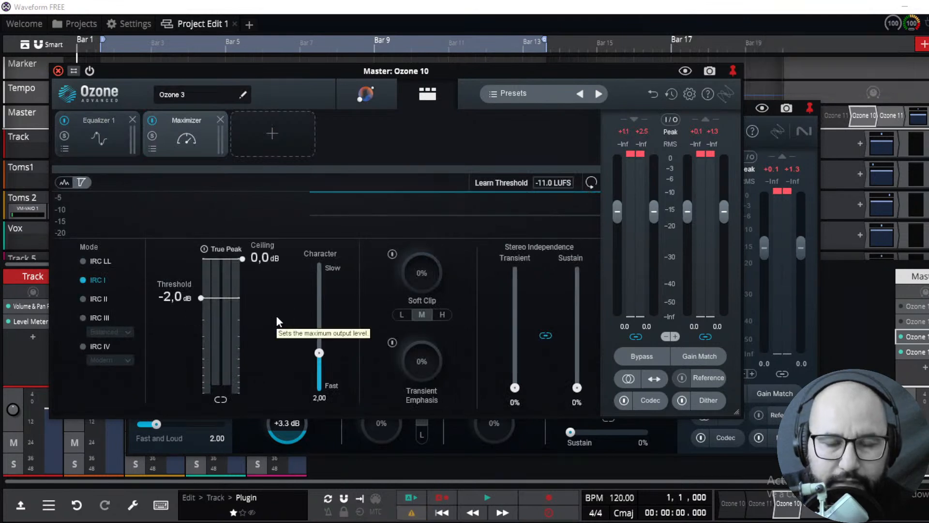
left_click(799, 156)
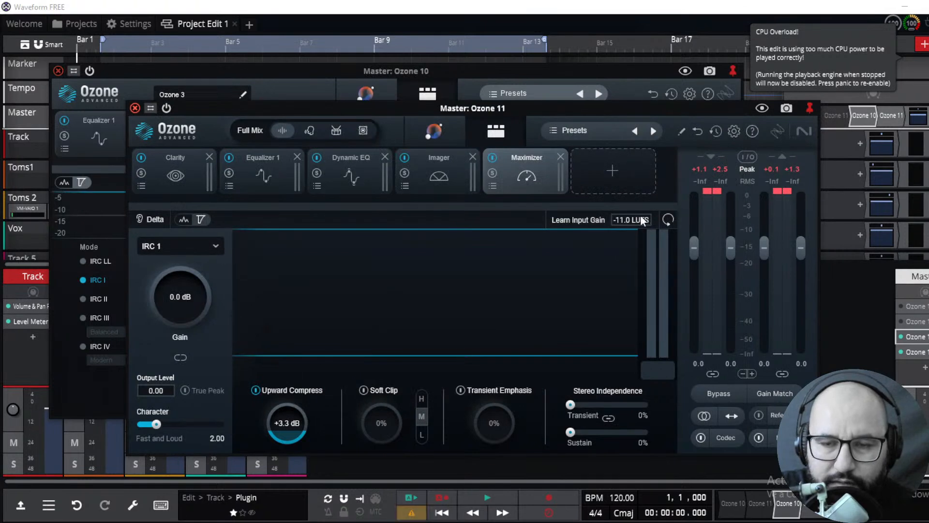
Remove every module from the Ozone 11 chain
left_click(209, 157)
left_click(209, 156)
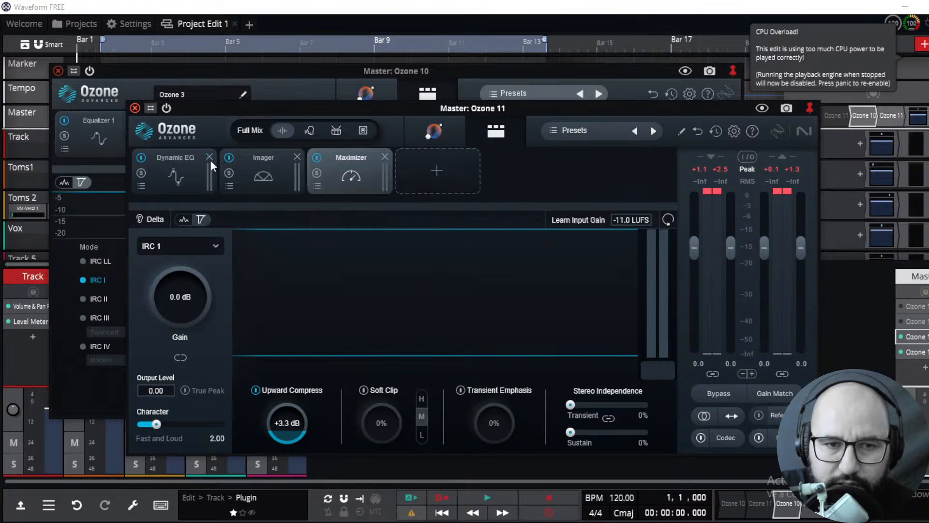
left_click(210, 157)
left_click(209, 157)
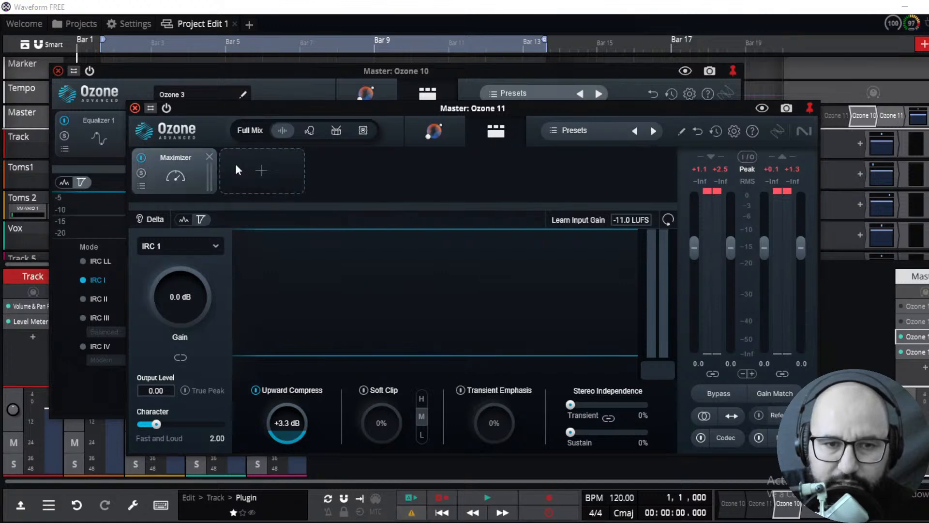
left_click(209, 156)
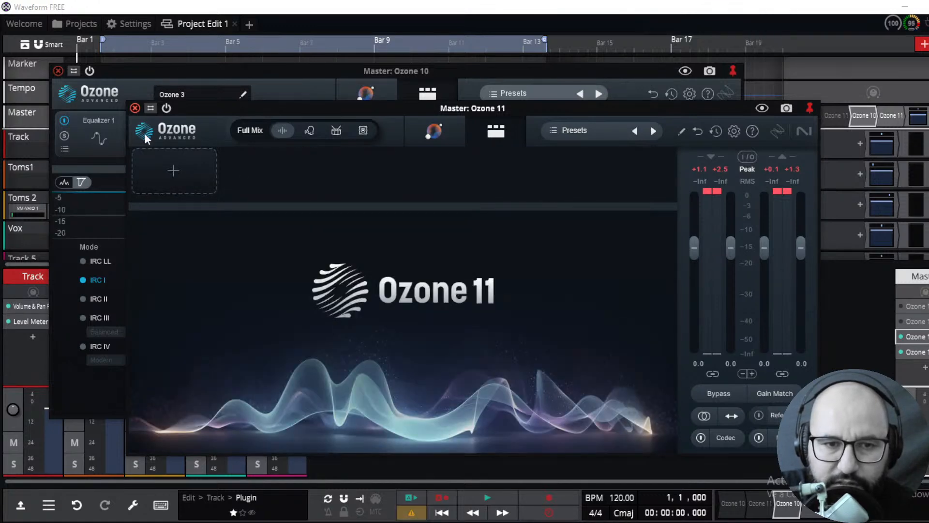
Remove the Maximizer and Equalizer 1 modules from the Ozone 10 chain
left_click(111, 91)
left_click(221, 119)
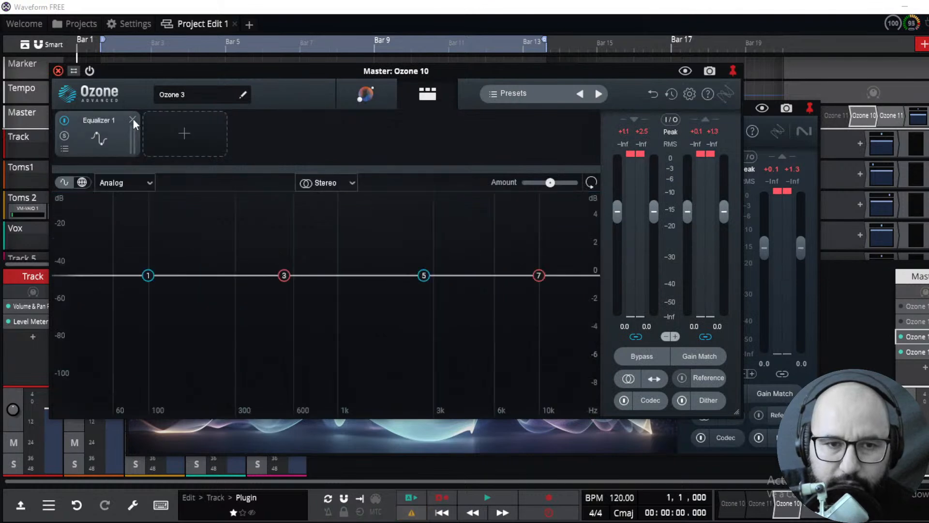
left_click(132, 119)
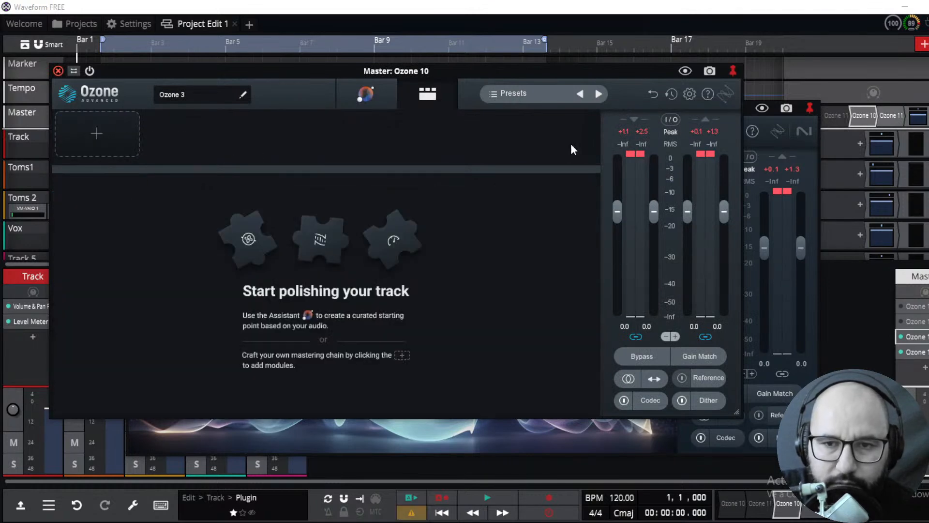
Add an Equalizer 1 module to the empty Ozone 11 chain
left_click(786, 154)
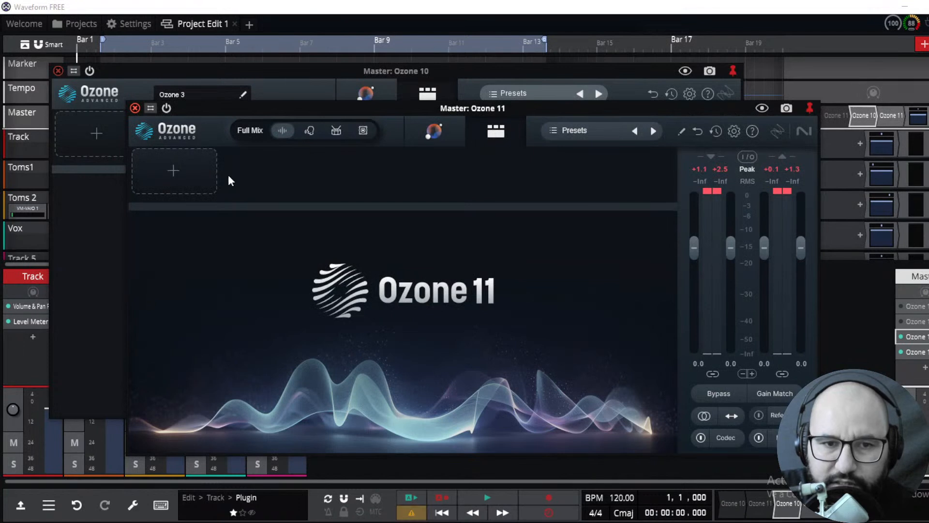
left_click(187, 172)
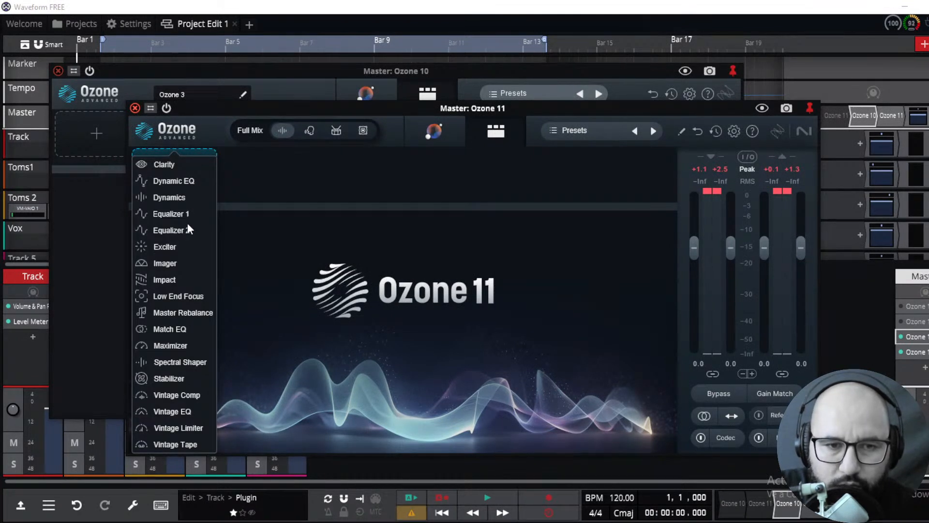
left_click(258, 166)
left_click(179, 170)
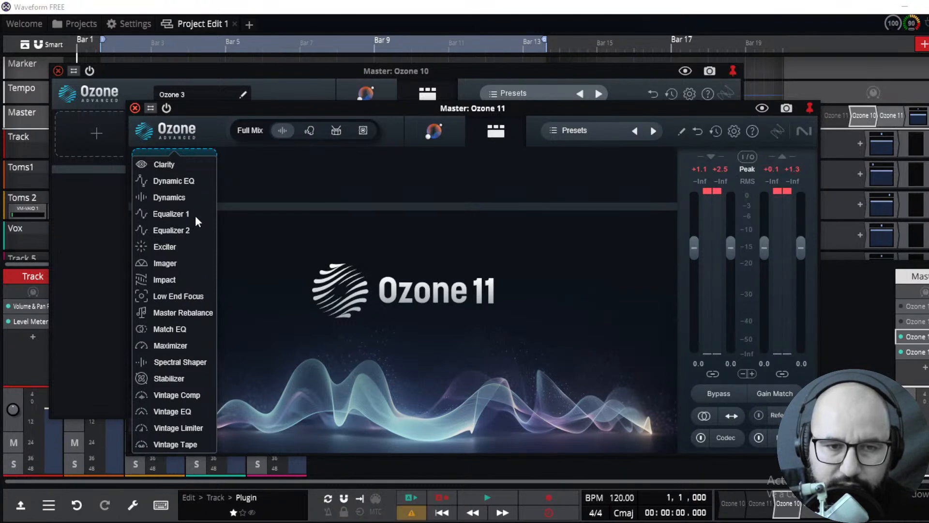
left_click(179, 213)
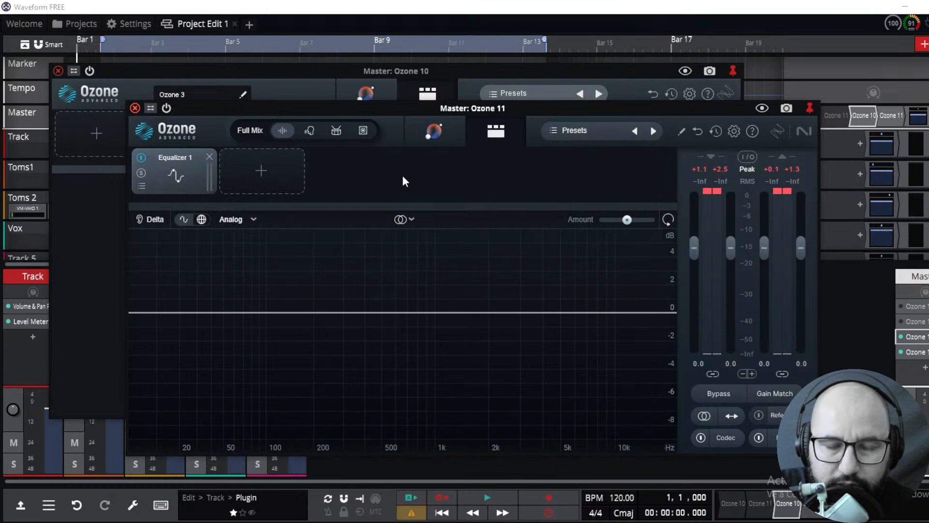
Play back the project briefly and set Ozone 11's processing target to Vocals
left_click(486, 498)
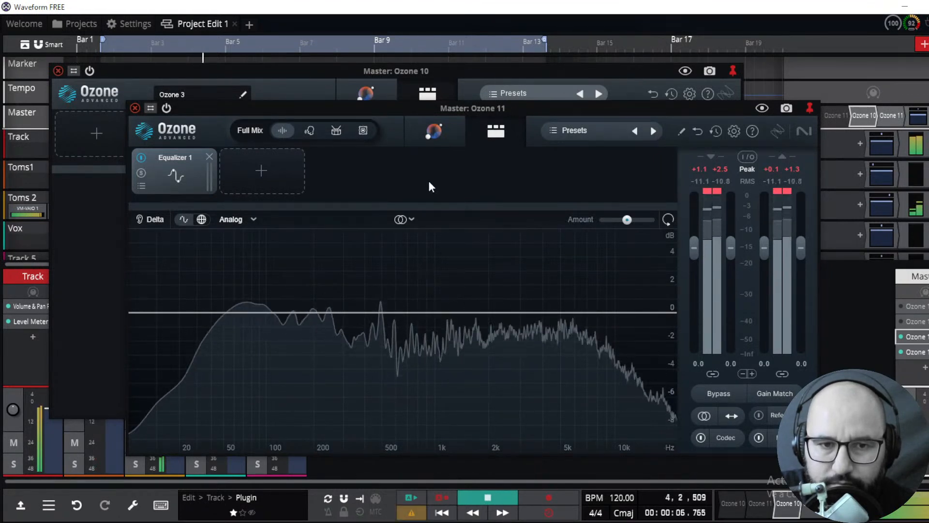
key("space")
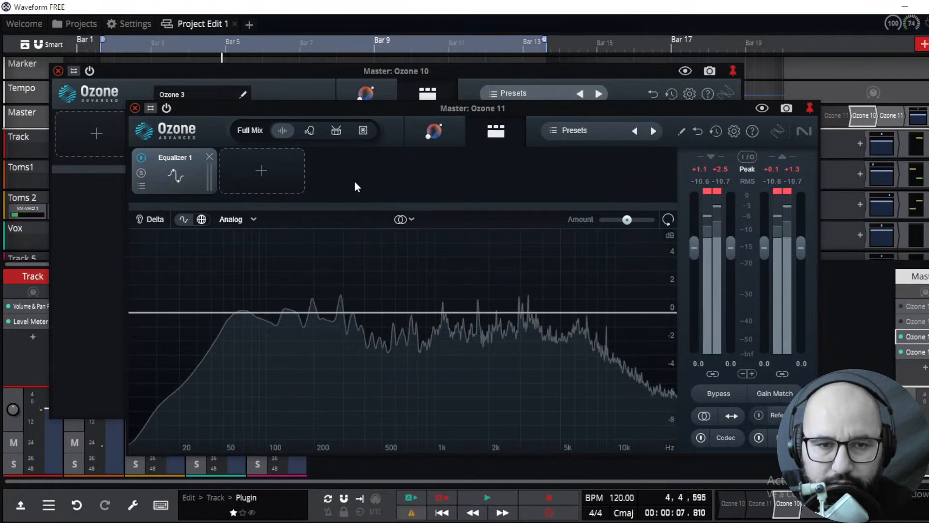
left_click(309, 131)
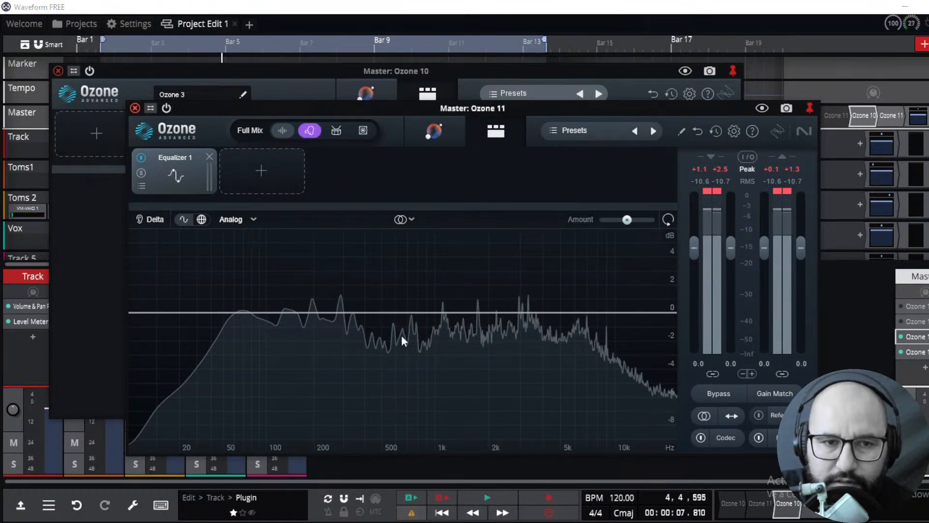
Add a bell band in the equalizer and boost it about 2.1 dB near 1695 Hz
double_click(439, 313)
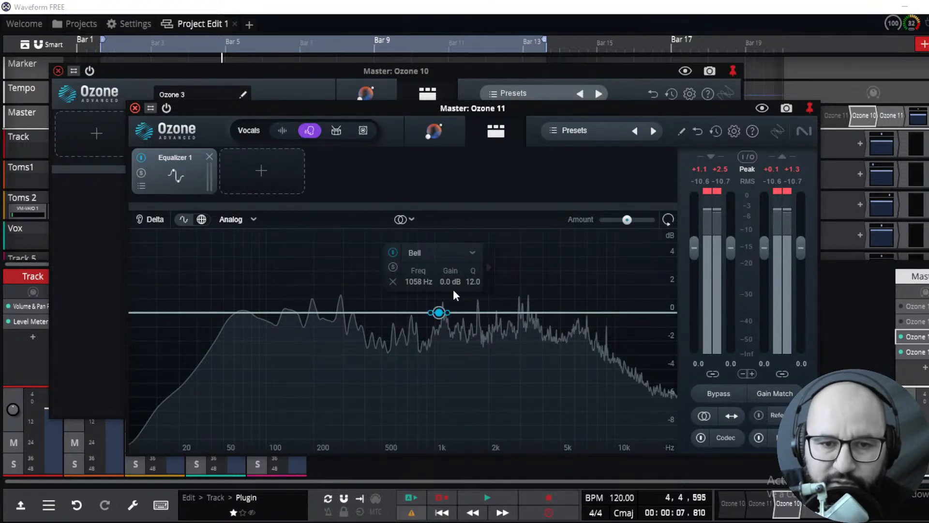
left_click_drag(454, 301, 479, 288)
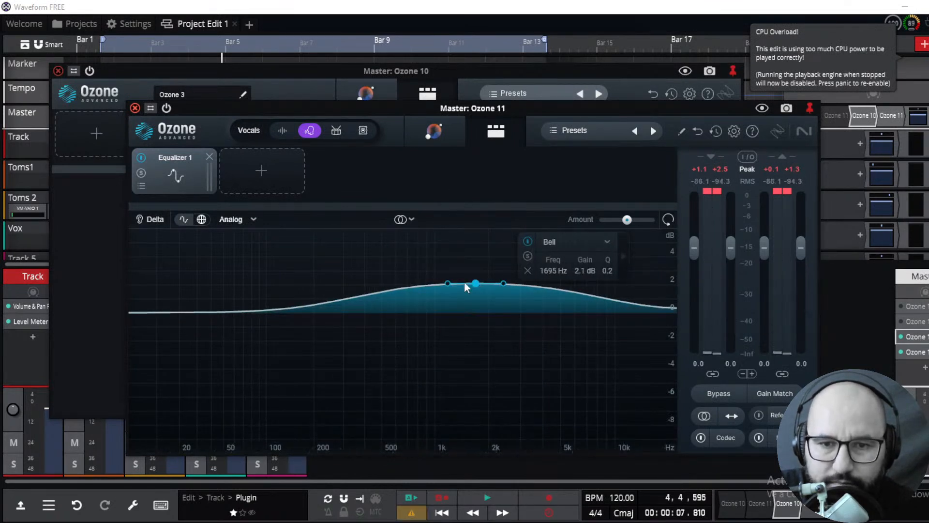
Play back the project, switch off the Ozone 10 plugin, and stop playback
left_click(488, 496)
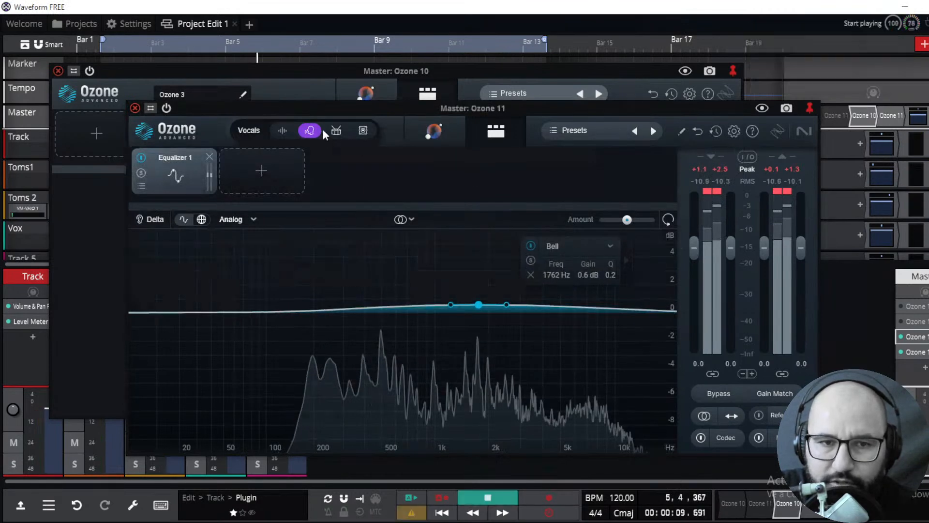
left_click(124, 91)
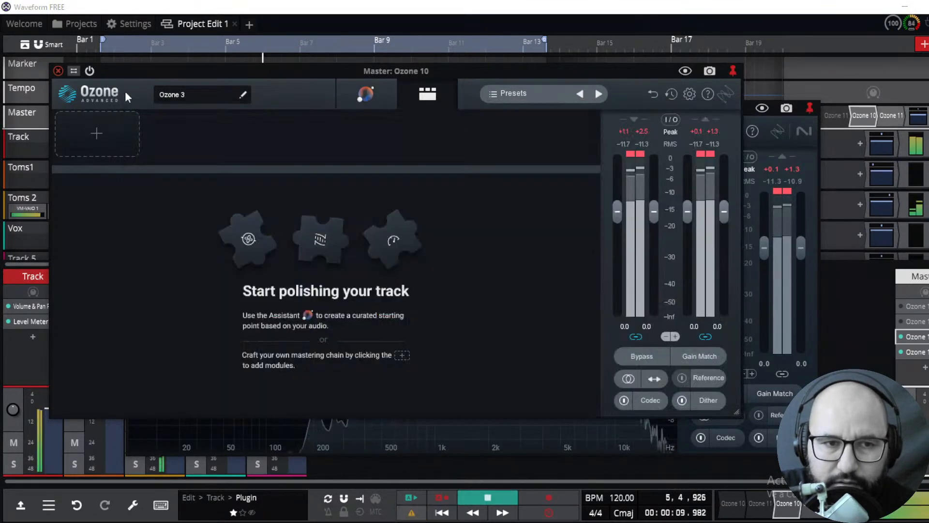
left_click(90, 71)
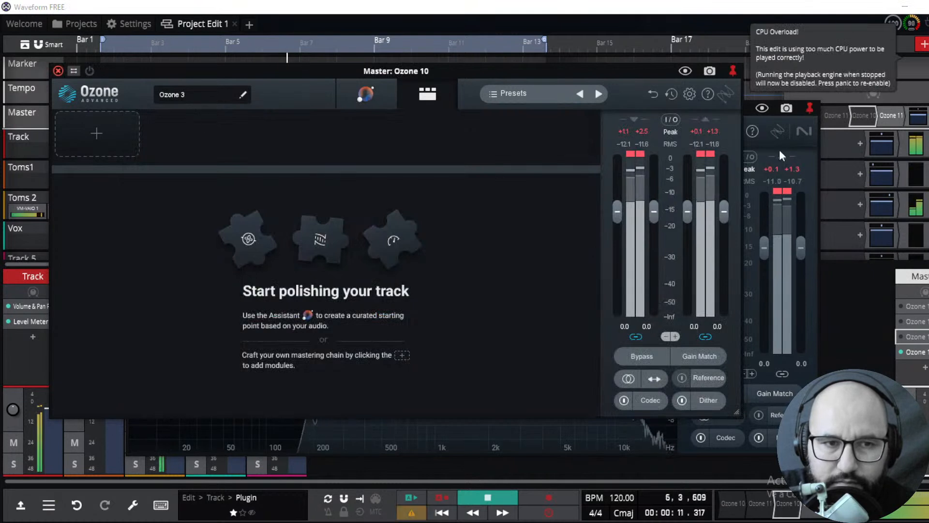
left_click(790, 145)
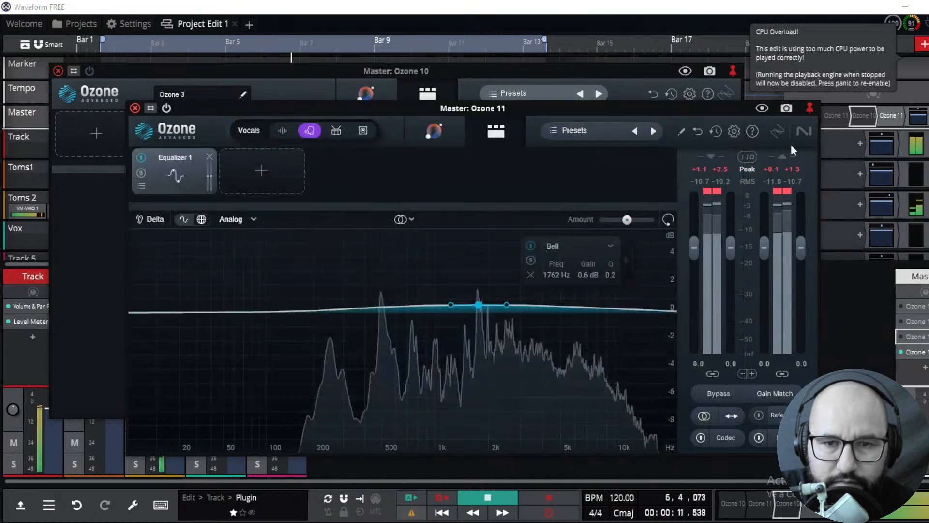
left_click(488, 498)
left_click(488, 498)
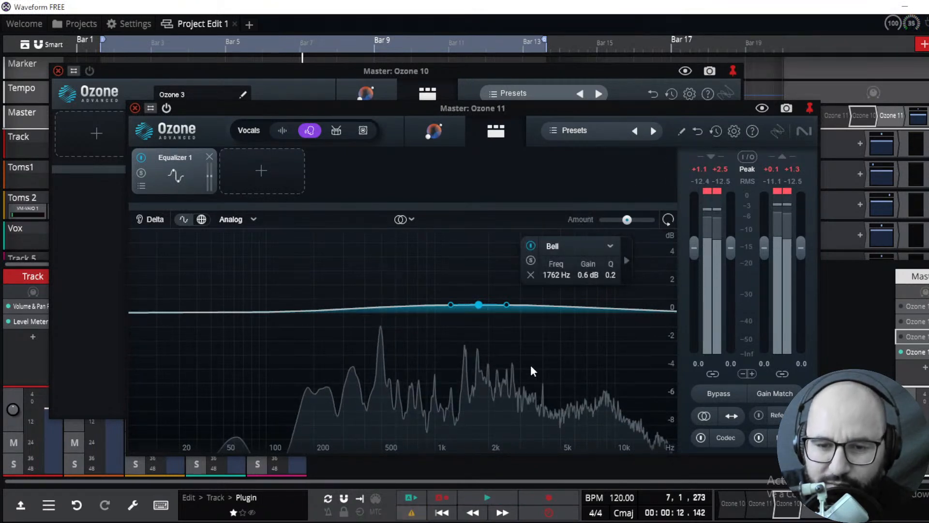
Move the bell band to about 2949 Hz with a 1.9 dB boost while playing back the project
left_click_drag(452, 304, 512, 287)
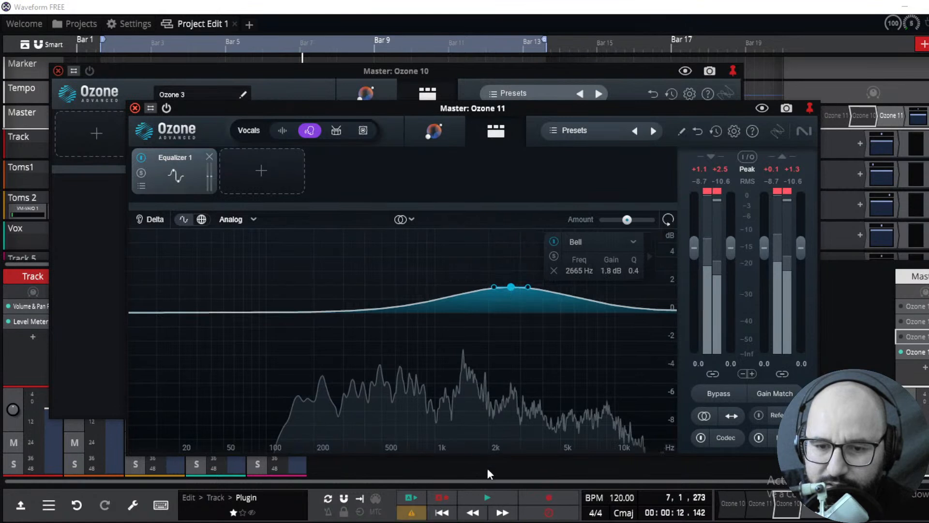
left_click(486, 499)
left_click(487, 499)
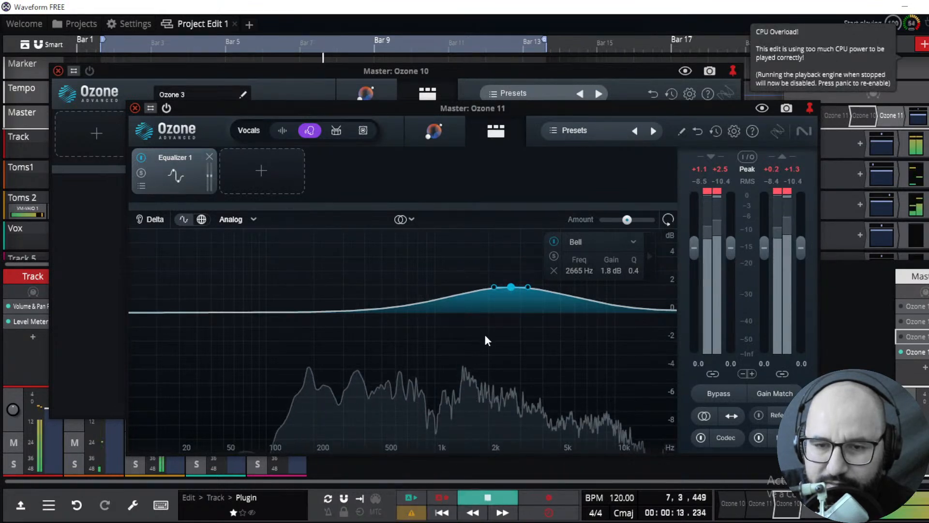
mouse_move(512, 287)
left_mouse_down()
mouse_move(487, 289)
mouse_move(521, 274)
mouse_move(521, 284)
mouse_move(504, 281)
mouse_move(518, 291)
mouse_move(497, 289)
mouse_move(517, 286)
left_mouse_up()
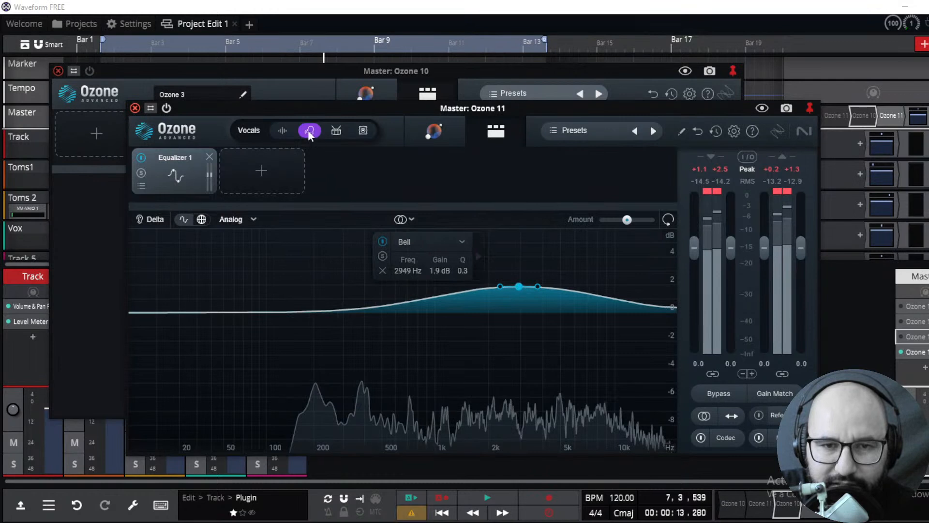
Switch the processing target to Full Mix and lower the bell band to about 1.2 dB, auditioning with playback
left_click(282, 129)
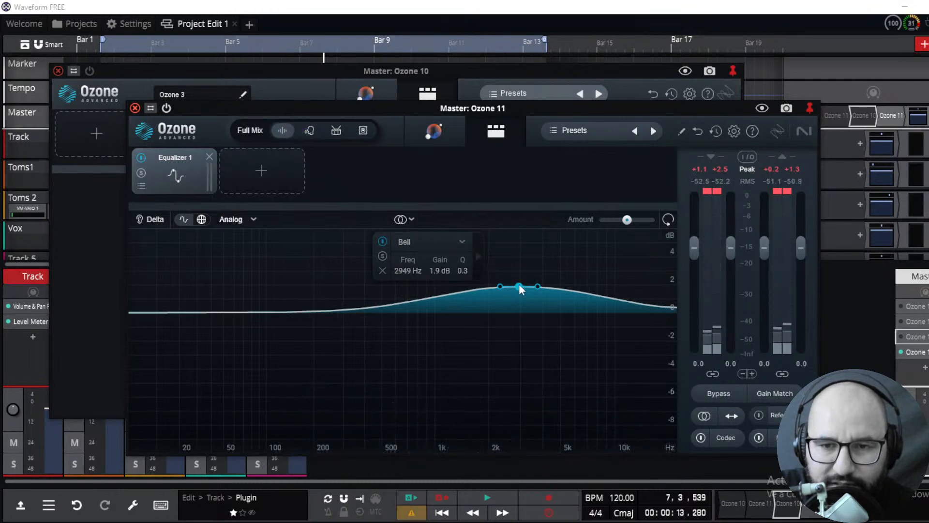
left_click_drag(518, 287, 519, 296)
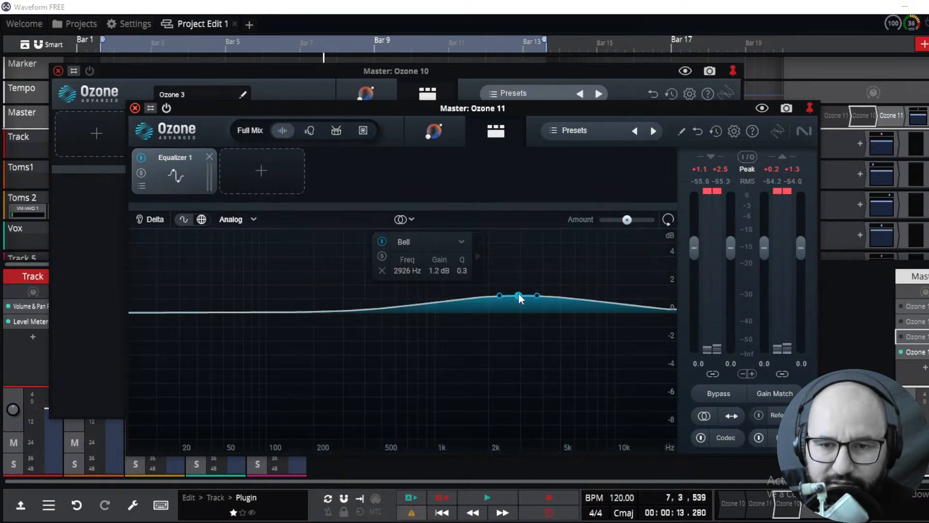
left_click(486, 493)
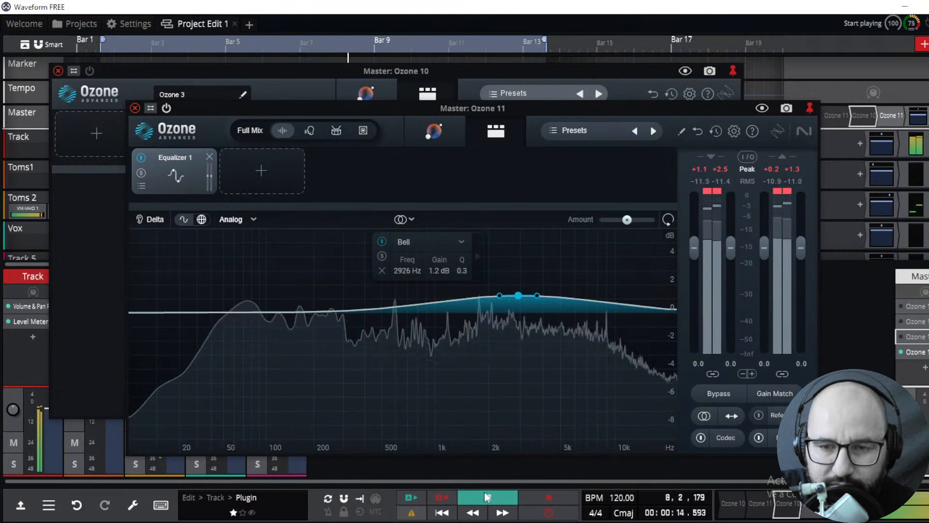
left_click(310, 130)
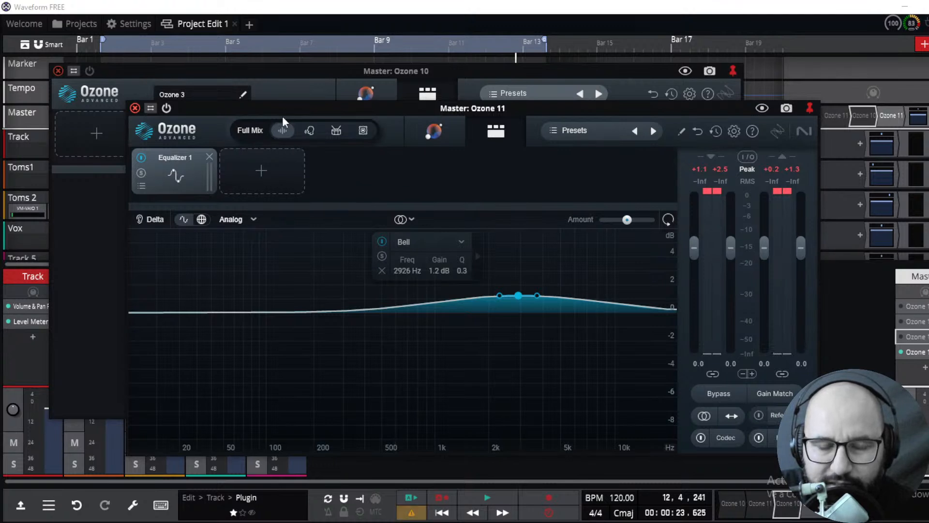
During playback, sweep the bell band's gain down and back up to about 0.6 dB near 2792 Hz, then stop
left_click(482, 500)
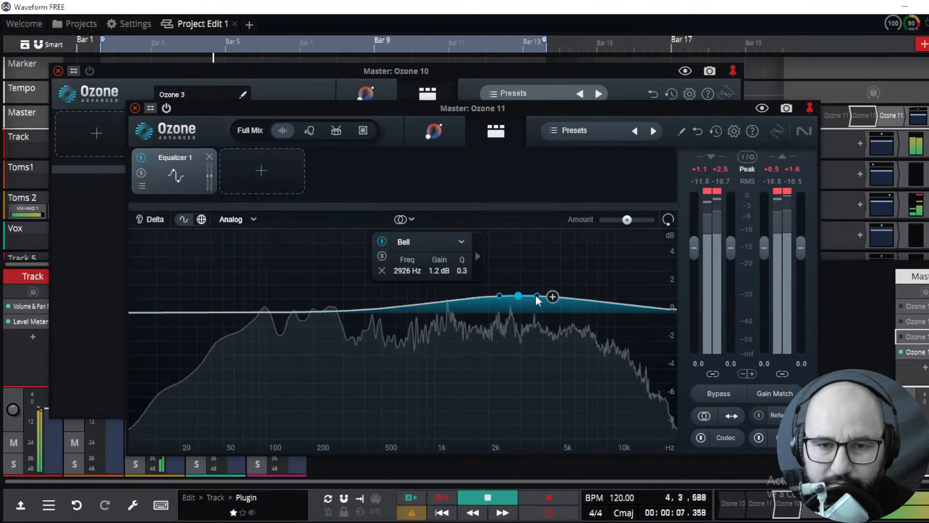
left_click_drag(517, 304, 515, 340)
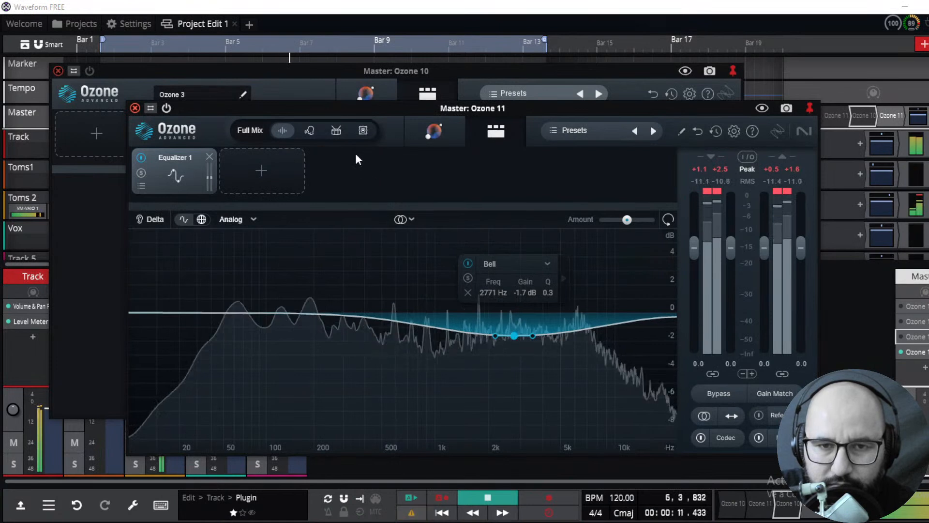
left_click_drag(514, 334, 516, 304)
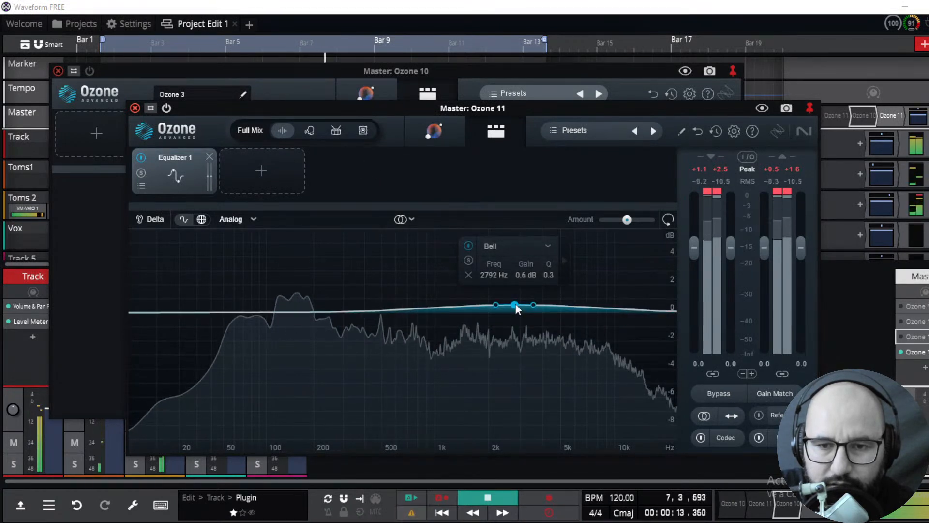
key("space")
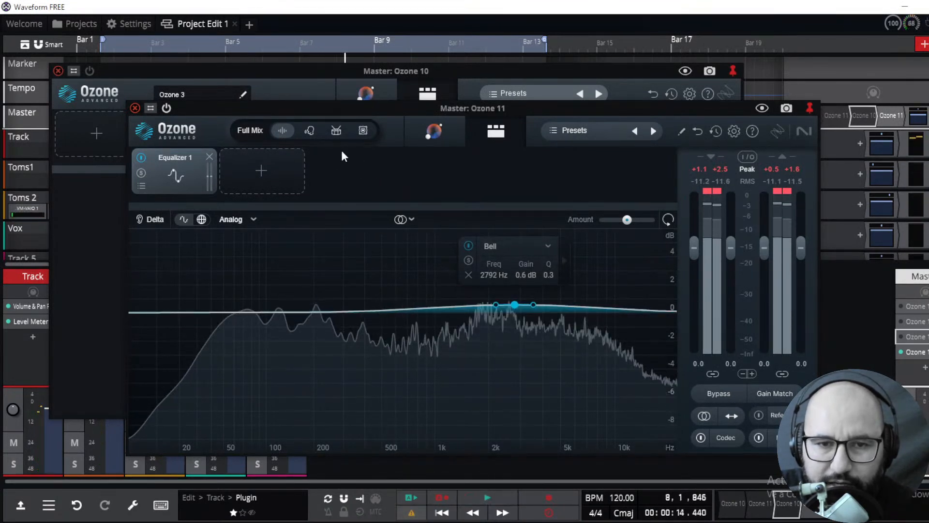
Set the processing target to Drums and, after brief playback, raise the bell band to about 1.5 dB with Q 0.5
left_click(337, 132)
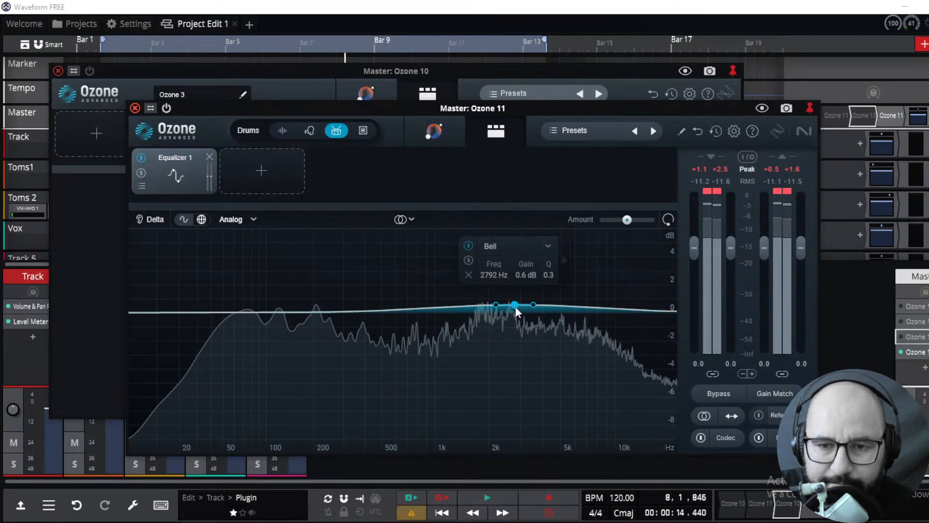
left_click(487, 503)
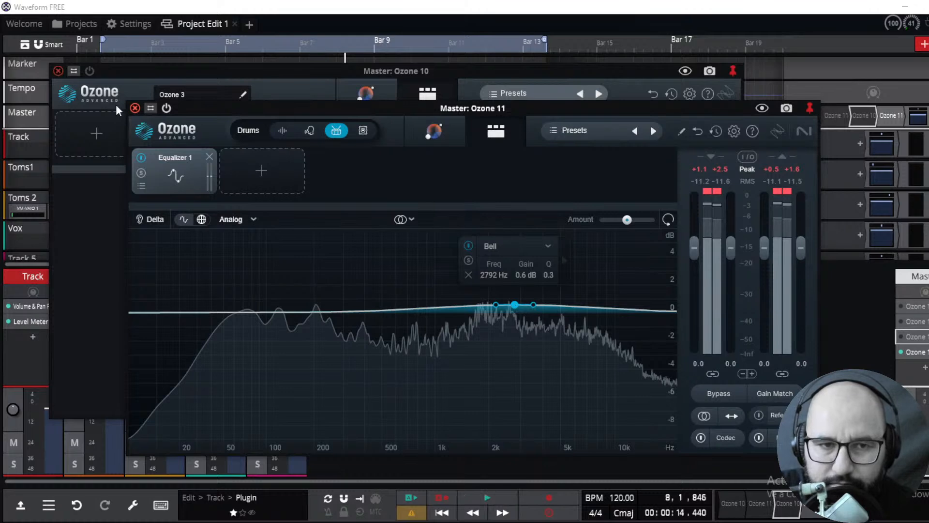
left_click(101, 91)
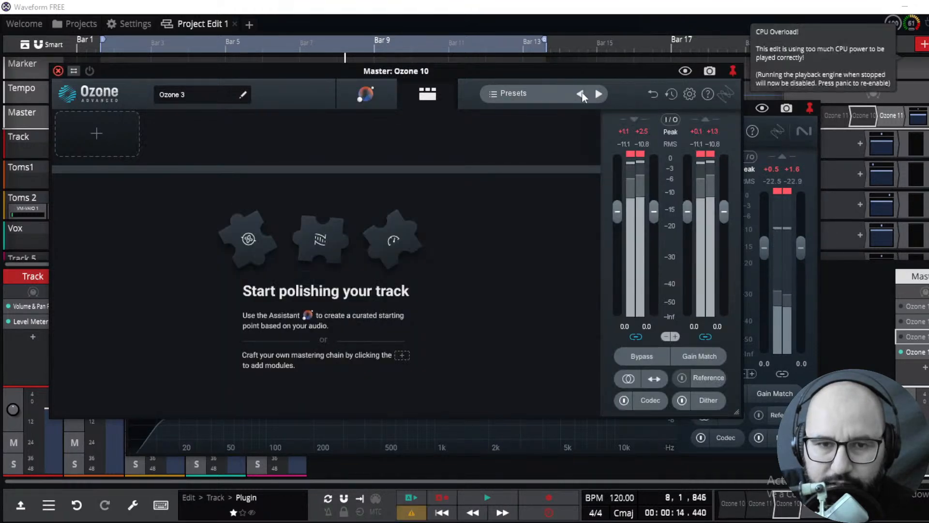
left_click(806, 166)
left_click(479, 499)
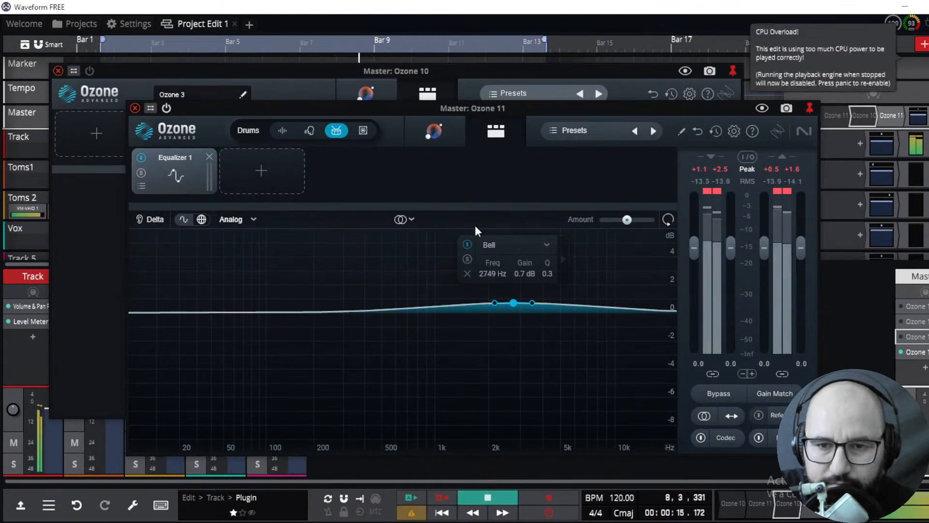
left_click(487, 498)
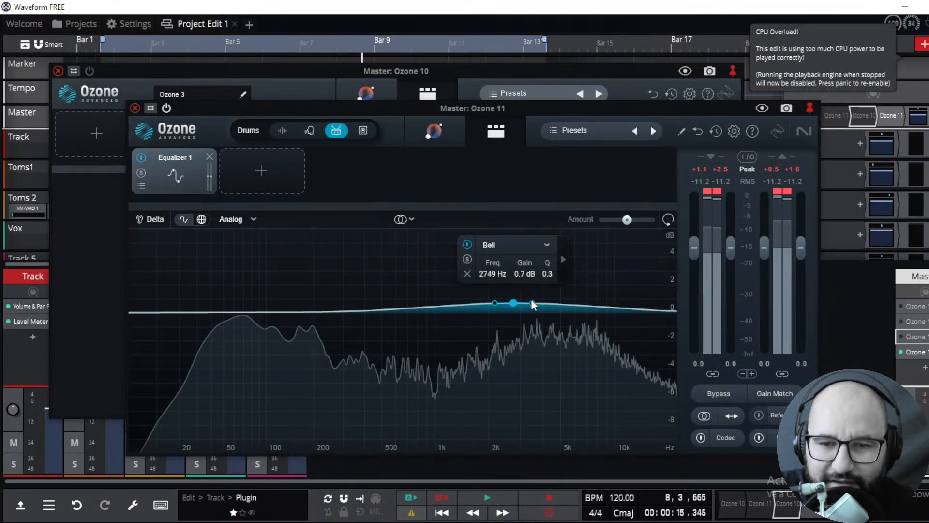
left_click_drag(533, 302, 516, 294)
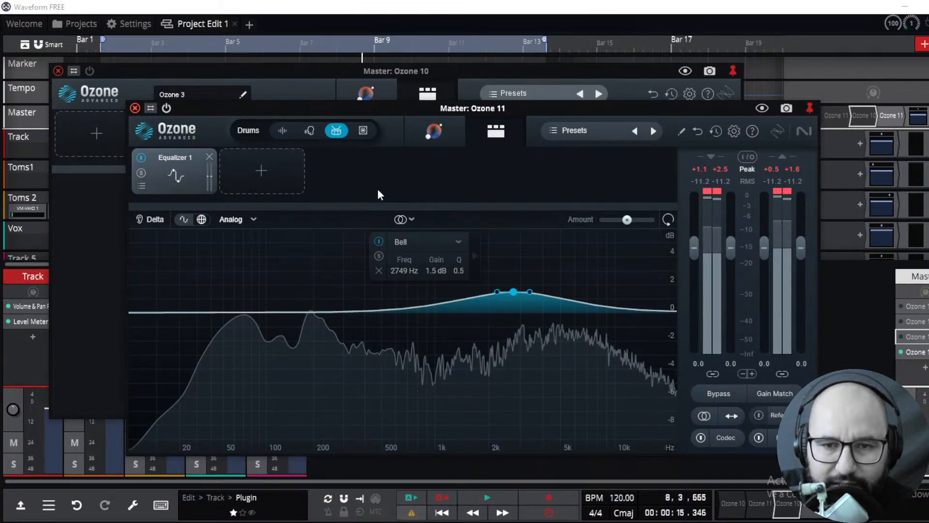
Add an Equalizer 2 module to the chain and switch the processing target to Full Mix while starting playback
left_click(266, 174)
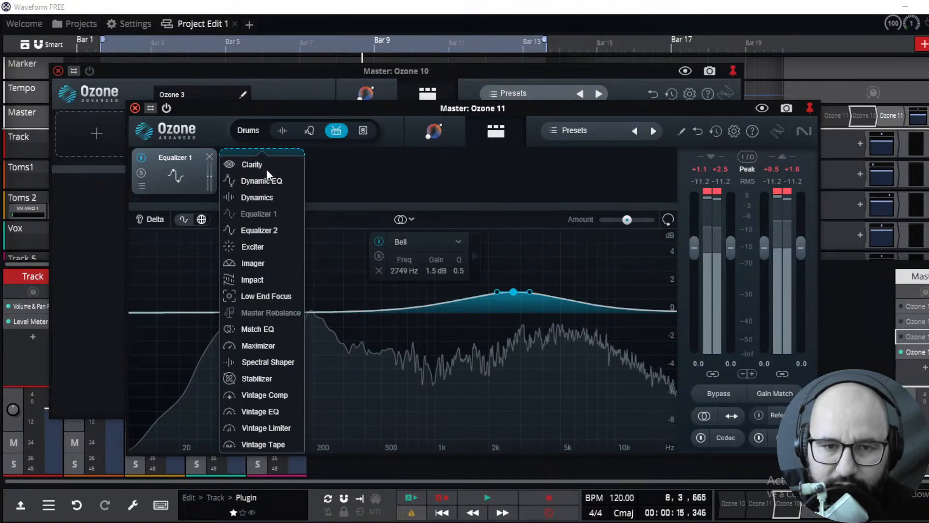
left_click(261, 230)
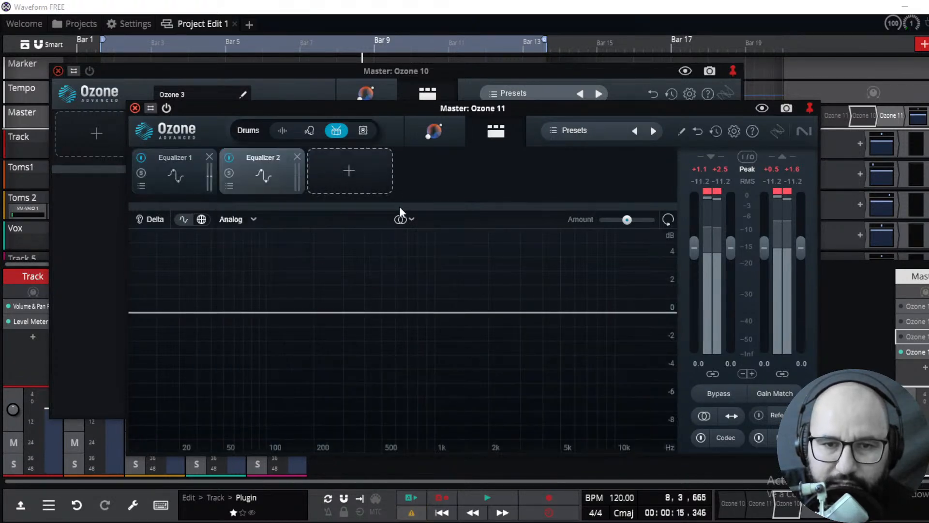
left_click(282, 131)
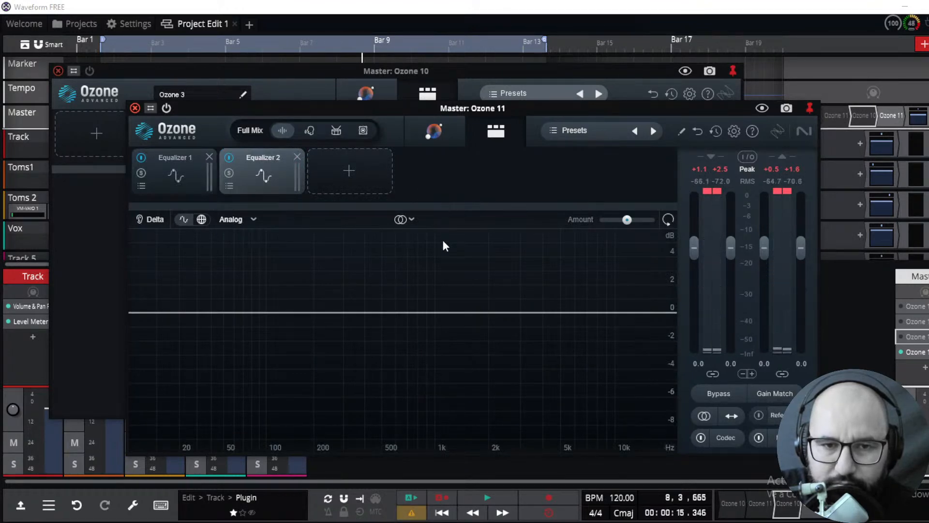
left_click(485, 499)
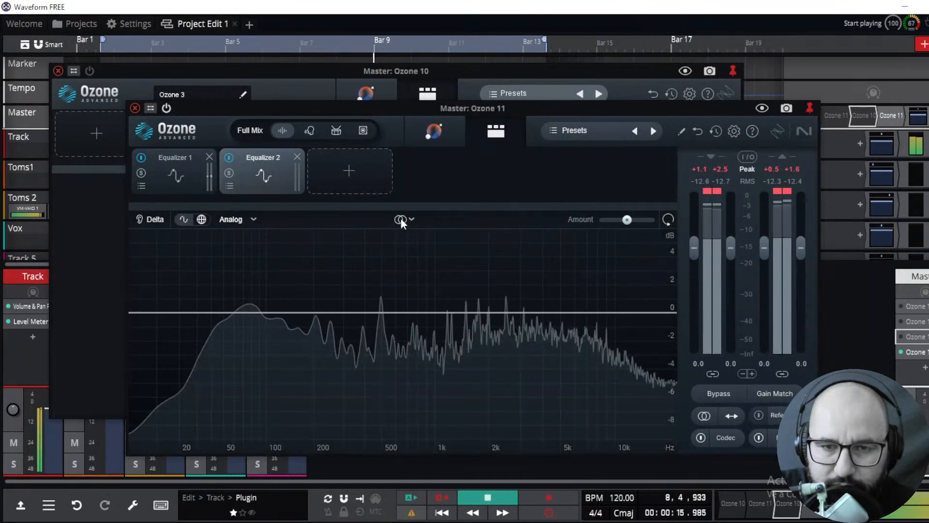
Switch Equalizer 2 to Transient/Sustain mode and add a bell band boosting about 0.8 dB near 3753 Hz
left_click(401, 218)
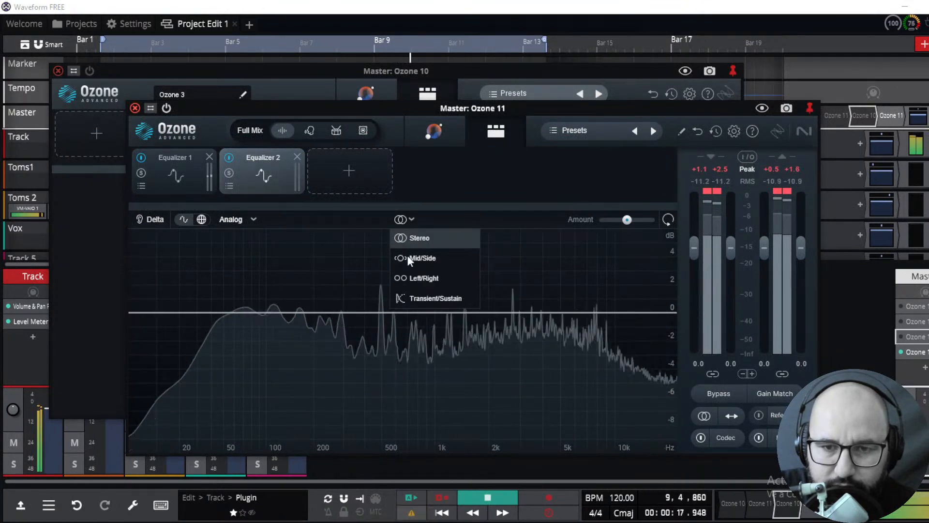
left_click(424, 297)
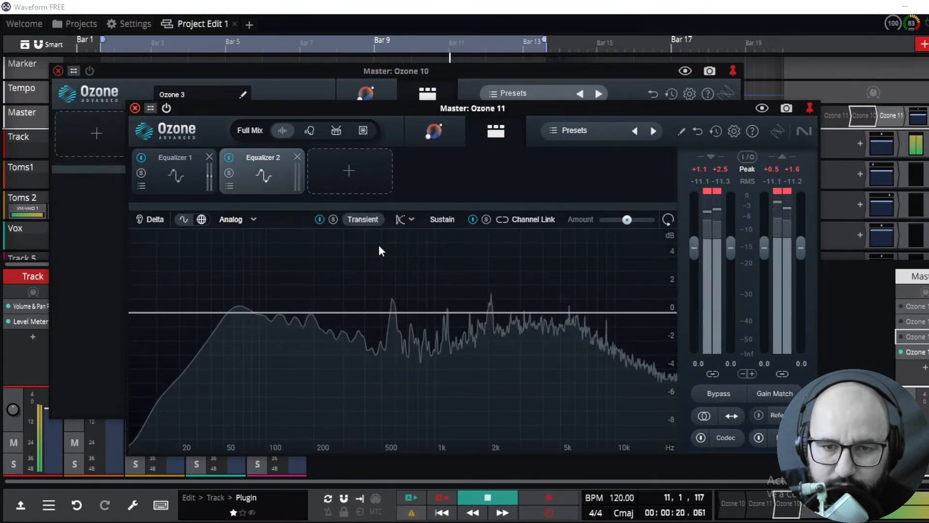
left_click(333, 218)
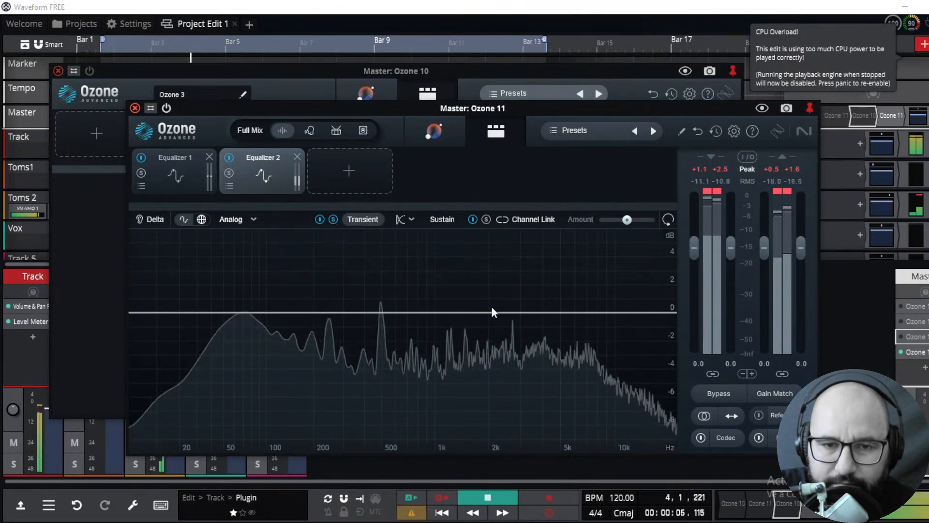
left_click_drag(504, 314, 538, 301)
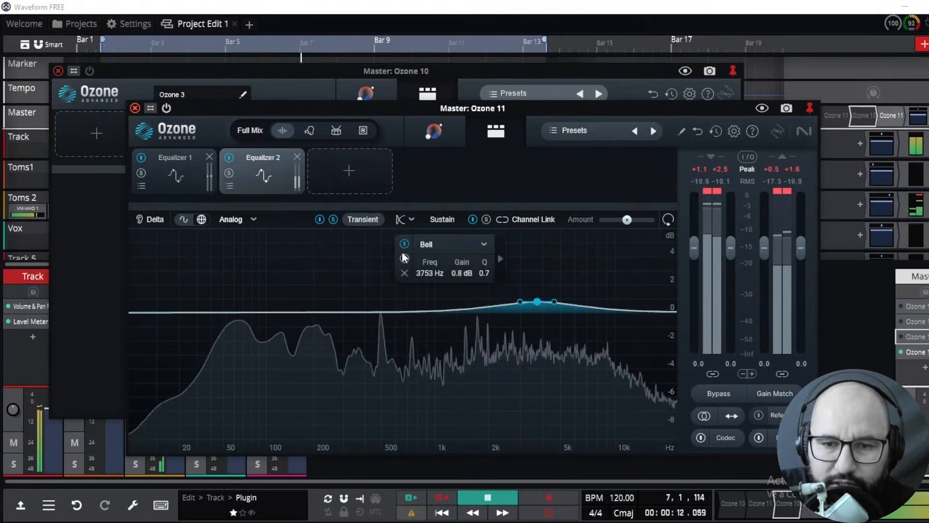
Audition the Transient and Sustain layers by toggling their solo controls and switching between them
left_click(319, 219)
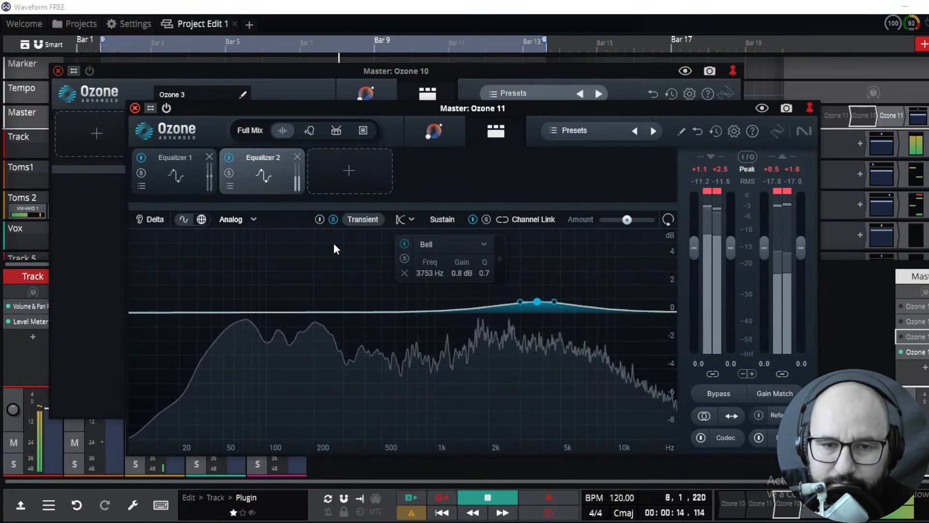
left_click(333, 219)
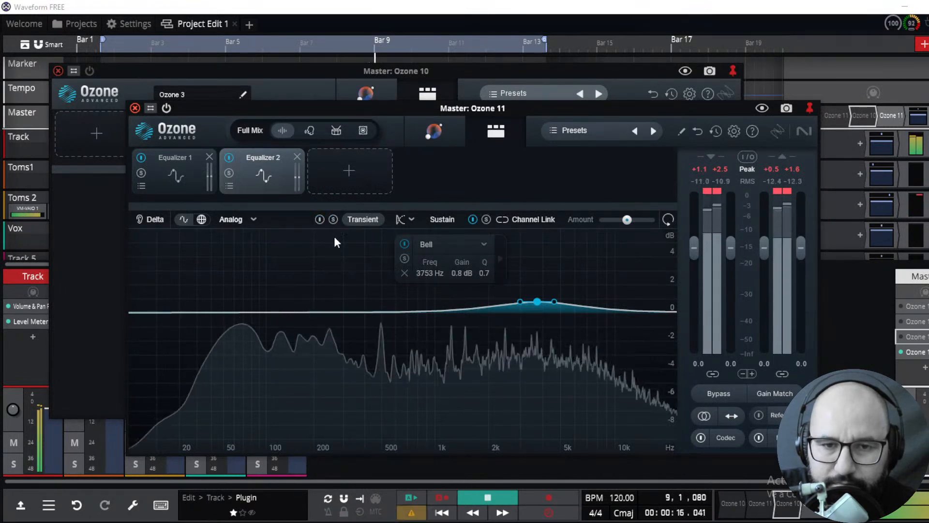
left_click(486, 219)
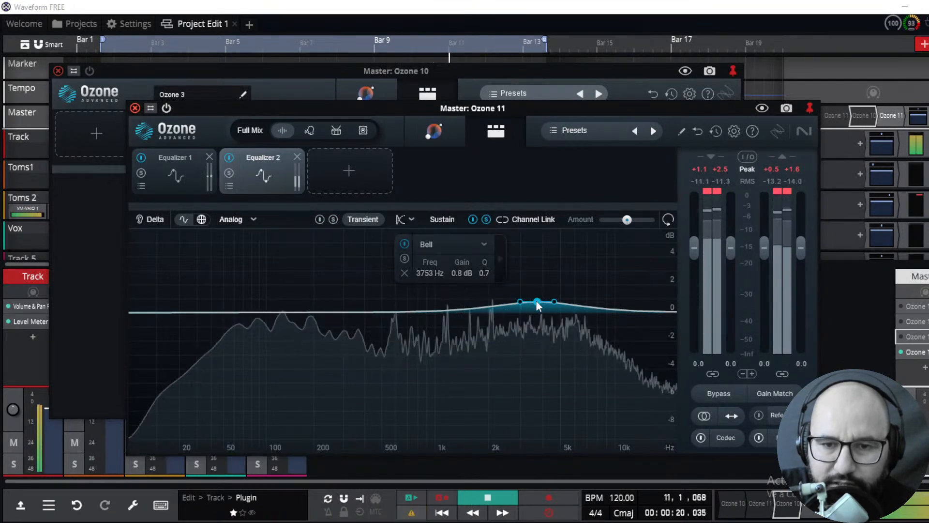
left_click(486, 220)
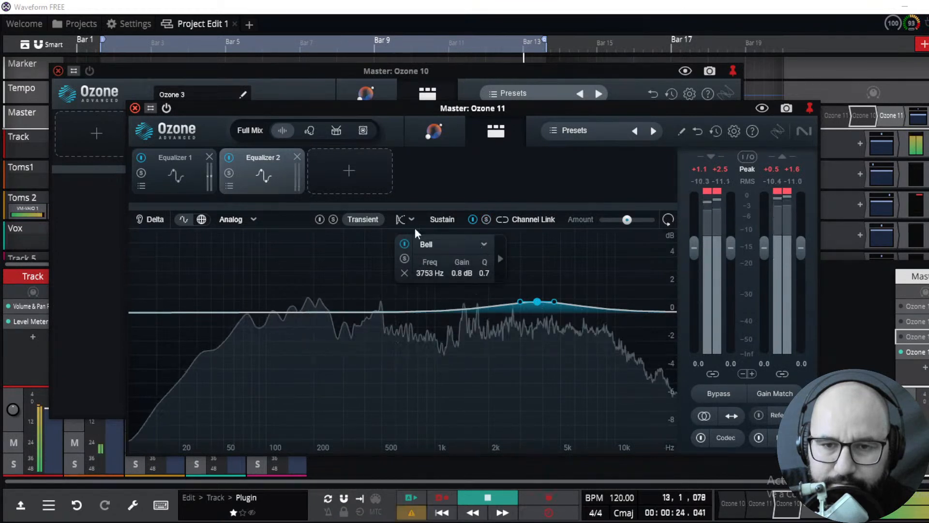
left_click(443, 220)
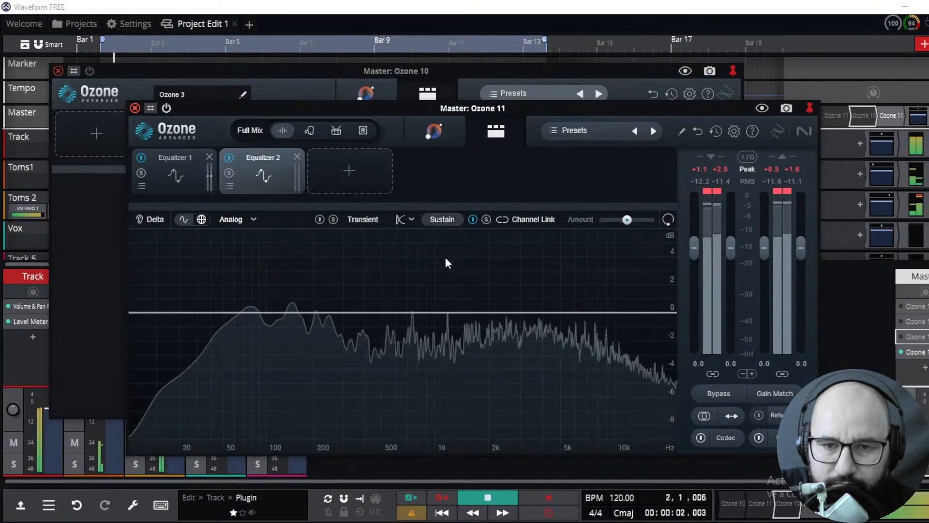
left_click(359, 220)
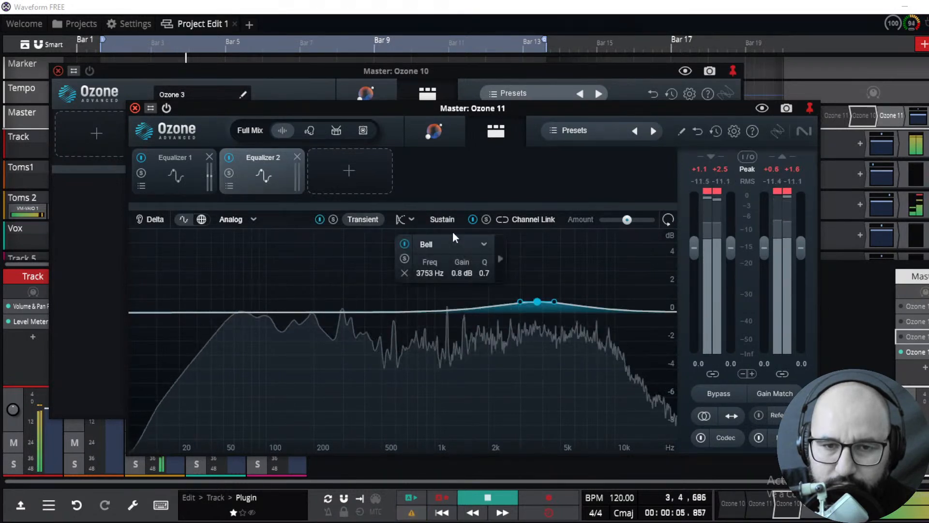
left_click(438, 219)
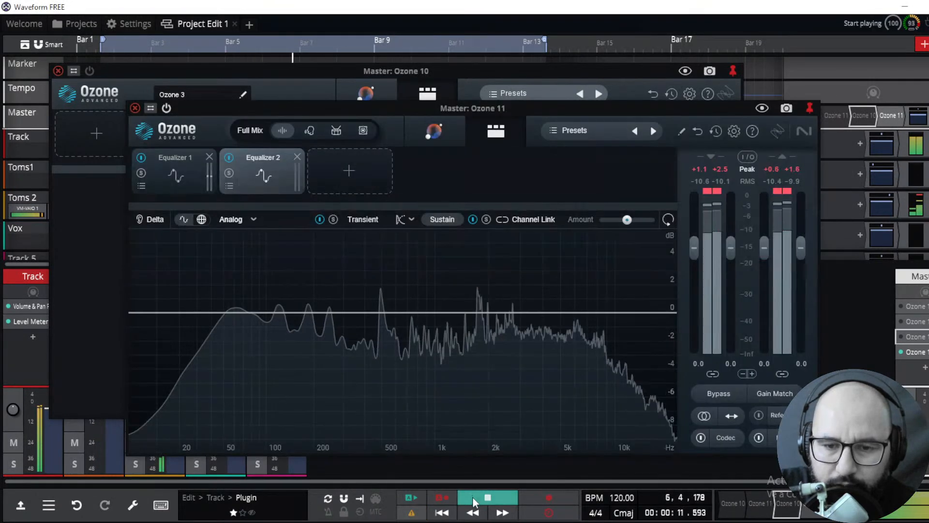
Add a Vintage Comp module to the Ozone 11 chain after Equalizer 2
left_click(348, 169)
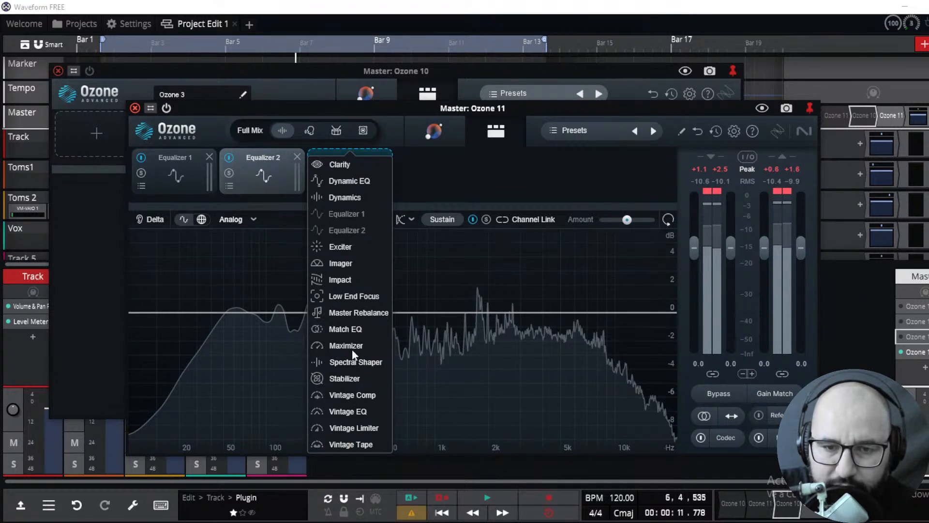
left_click(361, 394)
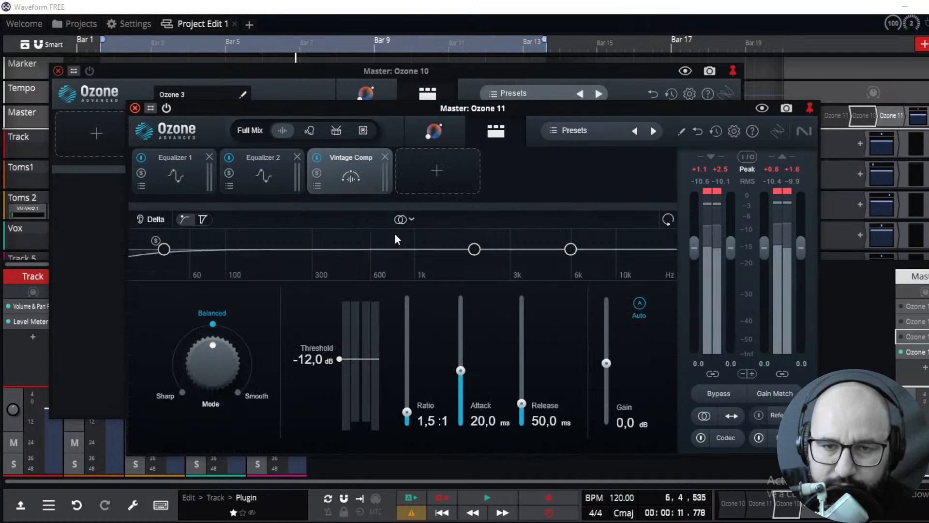
left_click(297, 156)
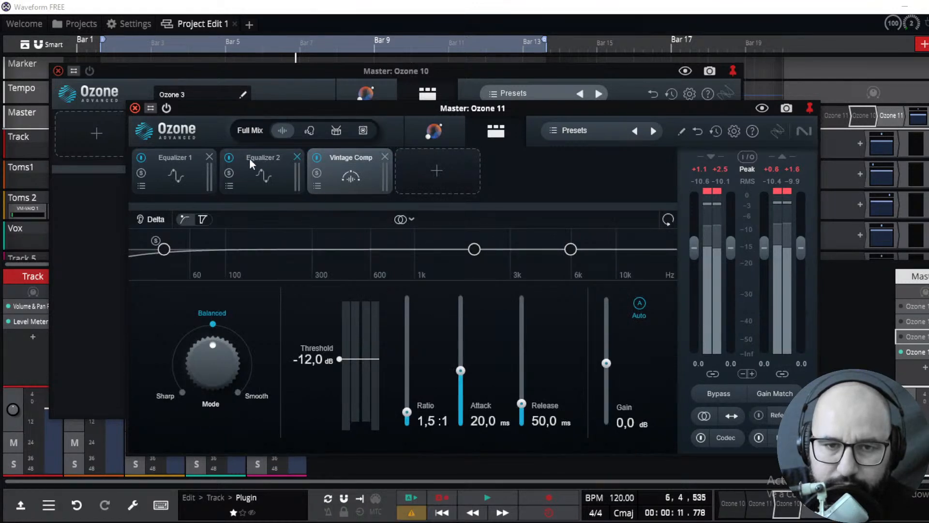
Remove both equalizer modules from the Ozone 11 chain, leaving Vintage Comp, and start playback
left_click(209, 156)
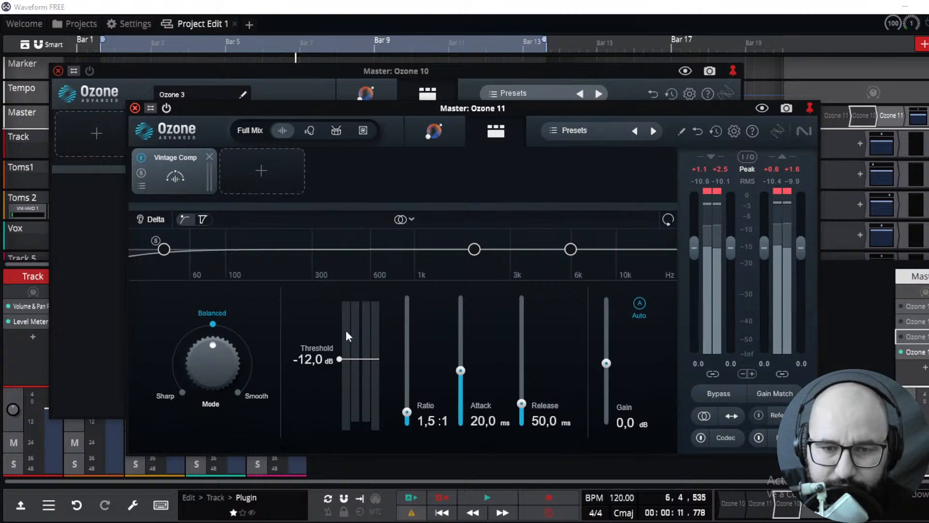
left_click(487, 497)
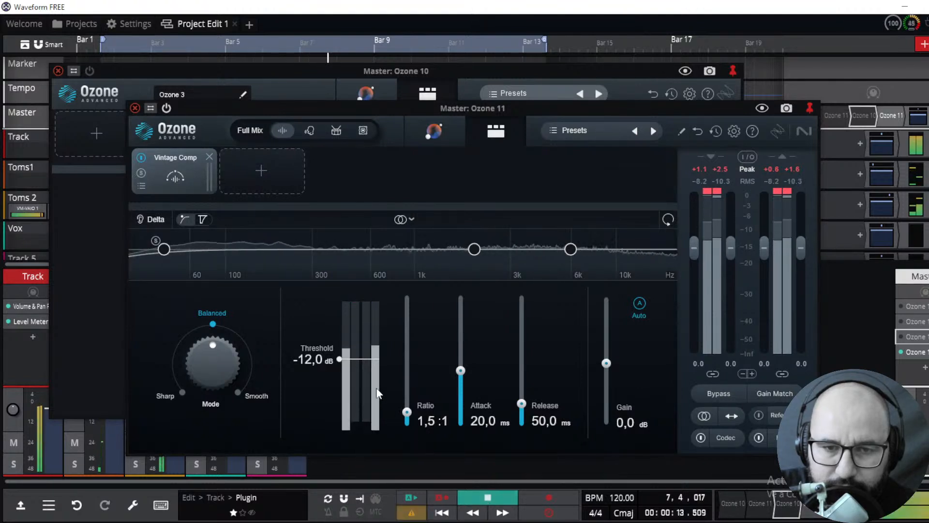
left_click(402, 219)
left_click(385, 188)
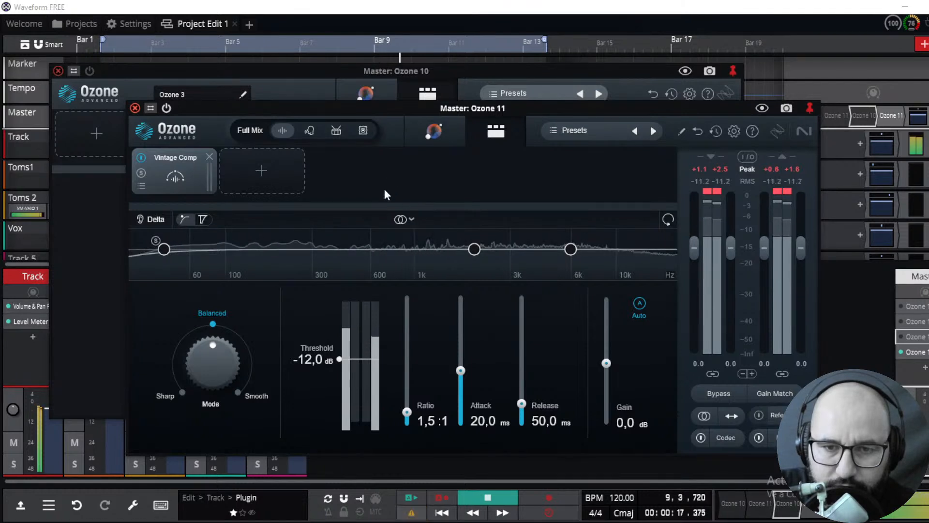
Enable Delta listening and lower the Vintage Comp threshold to -16.5 dB
left_click(150, 219)
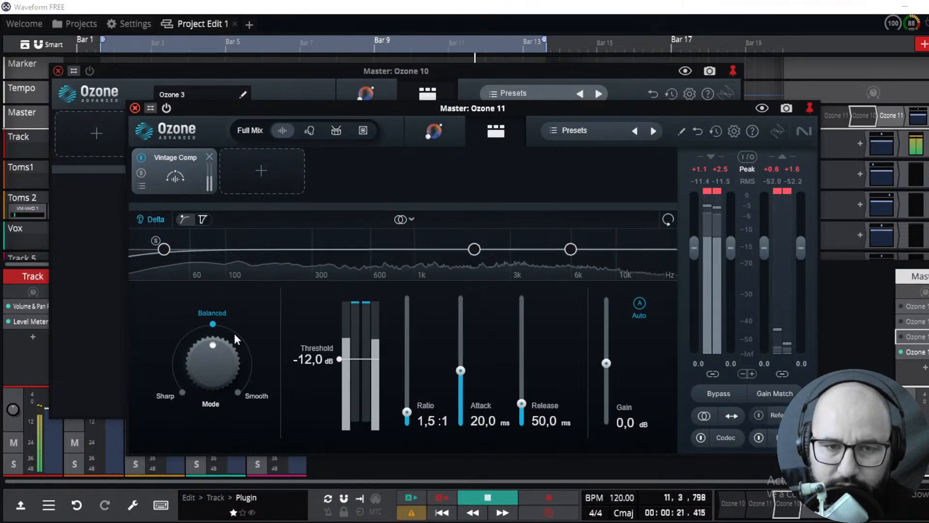
left_click_drag(339, 359, 341, 370)
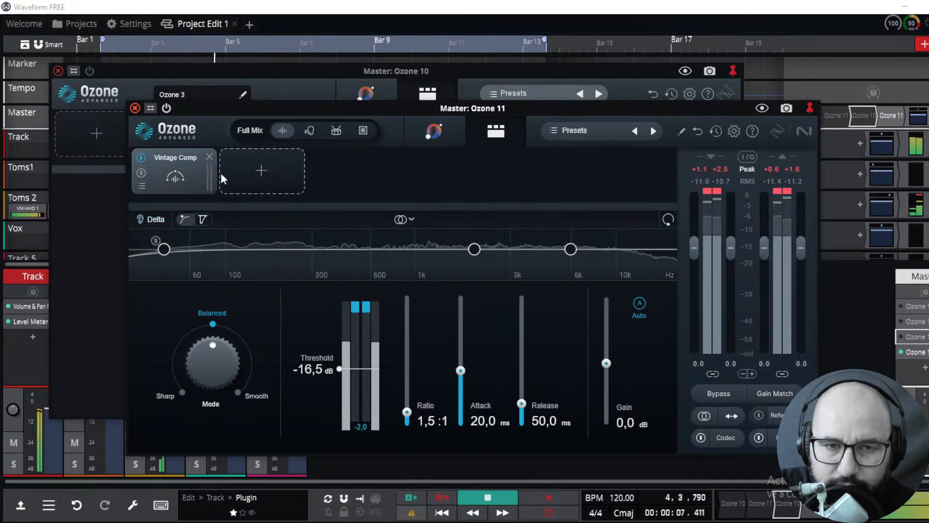
Remove the Vintage Comp module from the chain and stop playback
left_click(209, 157)
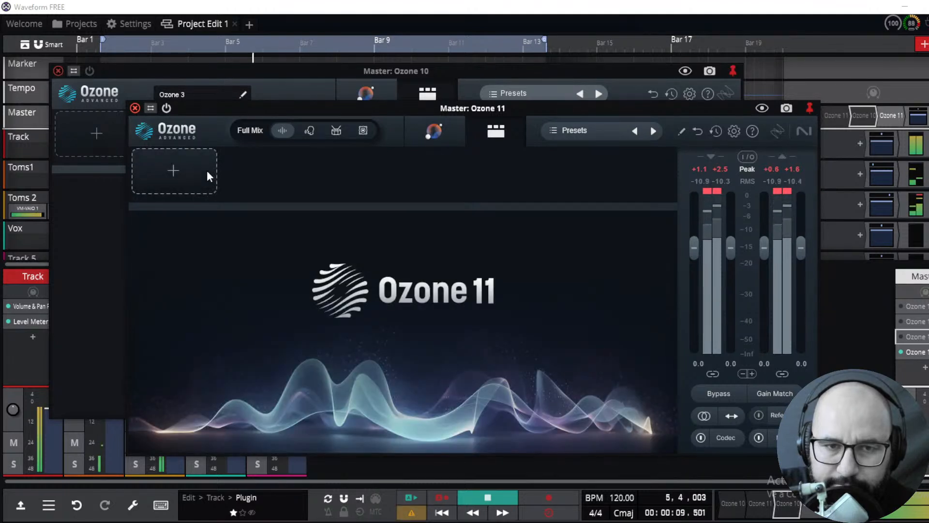
left_click(472, 501)
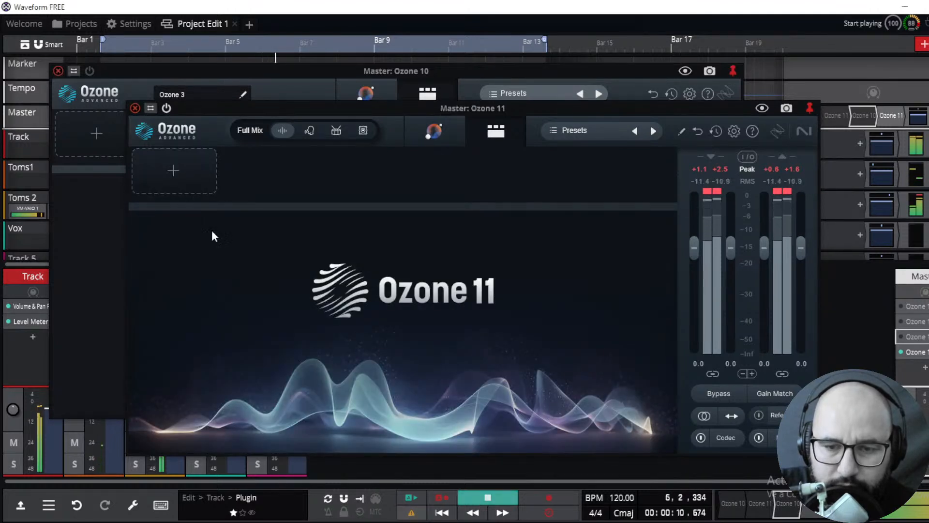
left_click(181, 170)
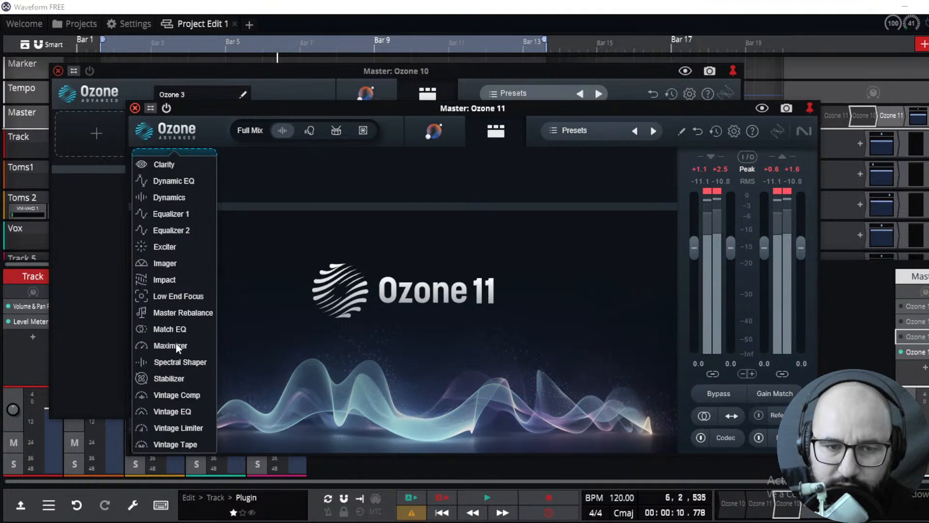
left_click(170, 249)
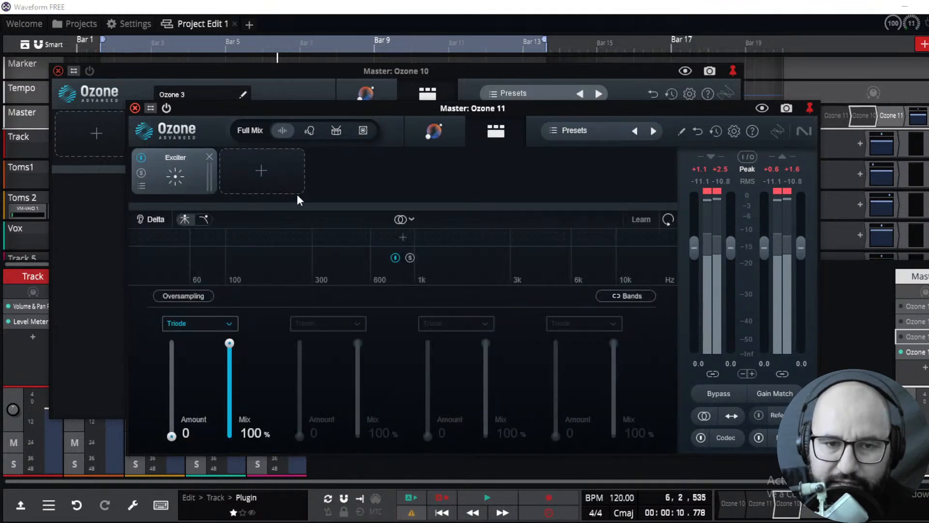
left_click(208, 157)
Add an Imager module, switch its processing to Transient/Sustain, and start playback
left_click(173, 175)
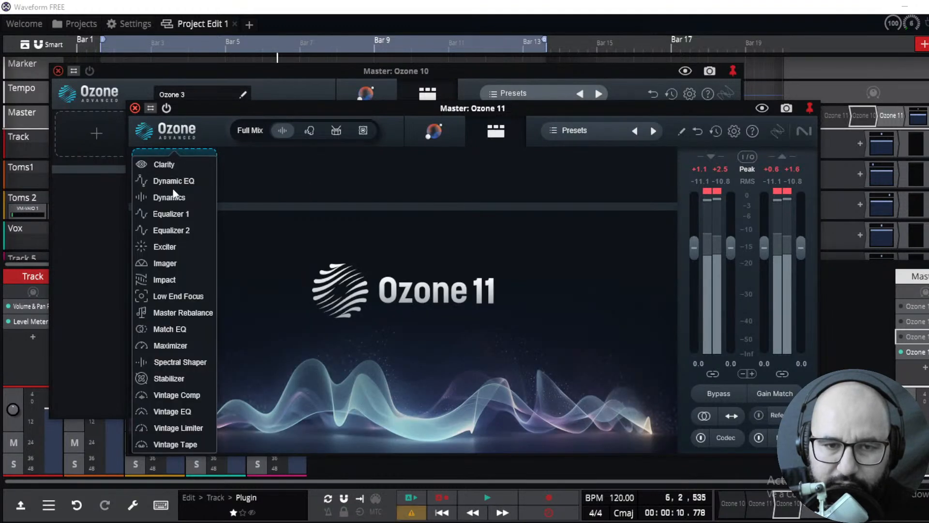
left_click(167, 264)
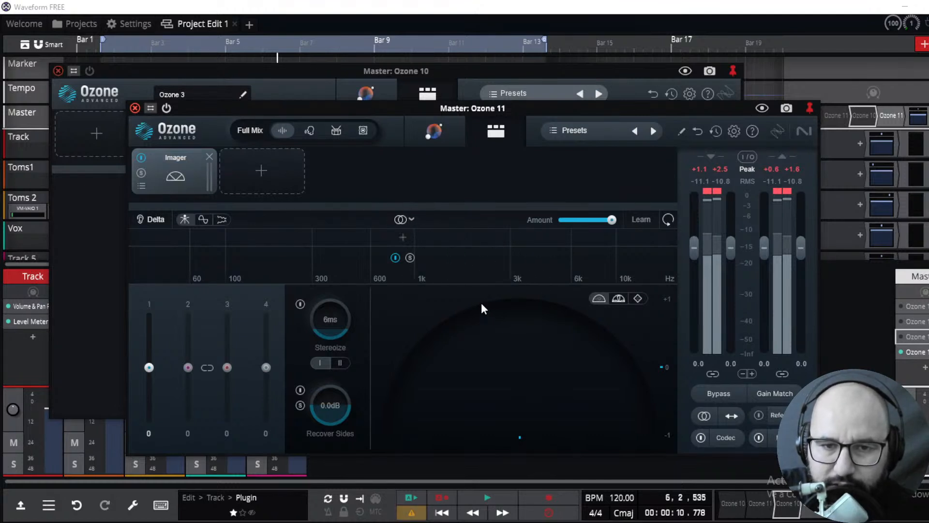
left_click(408, 219)
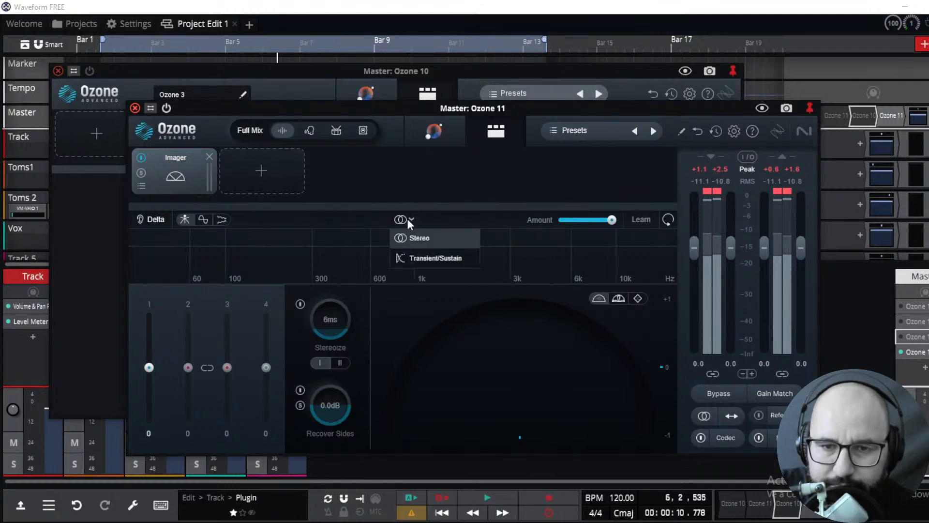
left_click(428, 262)
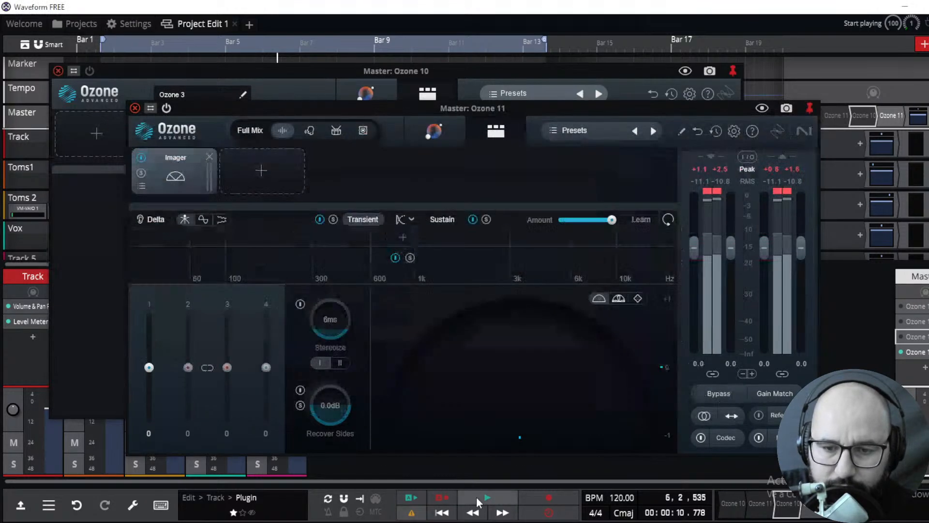
left_click(487, 498)
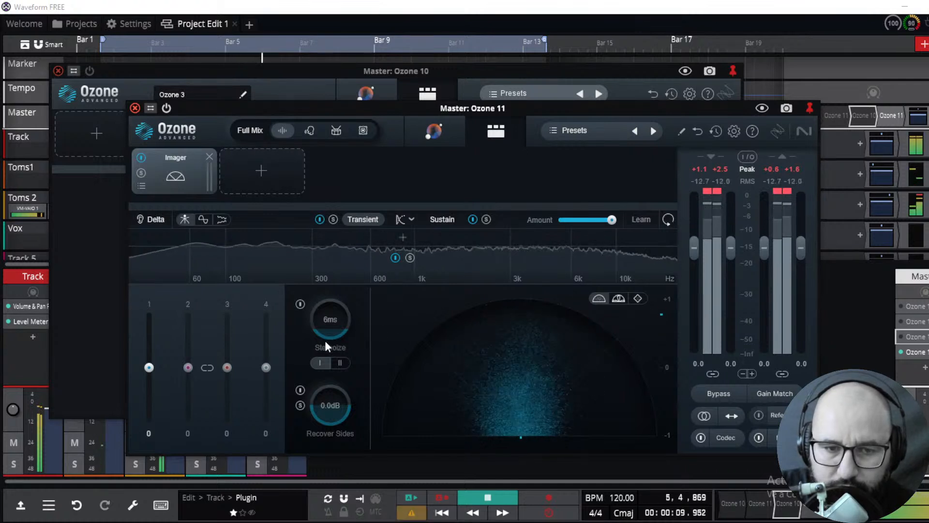
Audition the Imager's Transient and Sustain layers by soloing each, then select the Sustain layer and resume playback
mouse_move(149, 367)
left_mouse_down()
mouse_move(149, 327)
mouse_move(145, 425)
mouse_move(152, 332)
mouse_move(149, 366)
left_mouse_up()
left_click(333, 219)
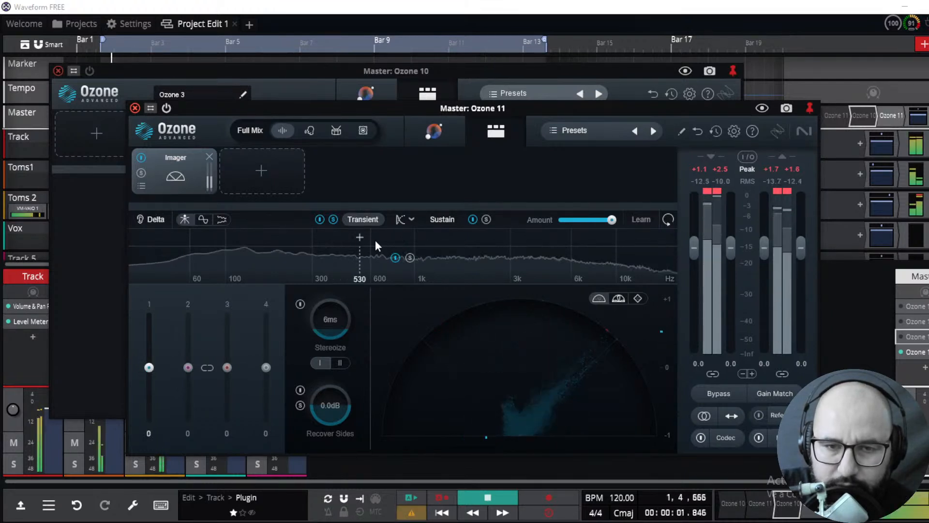
left_click(485, 497)
left_click(485, 497)
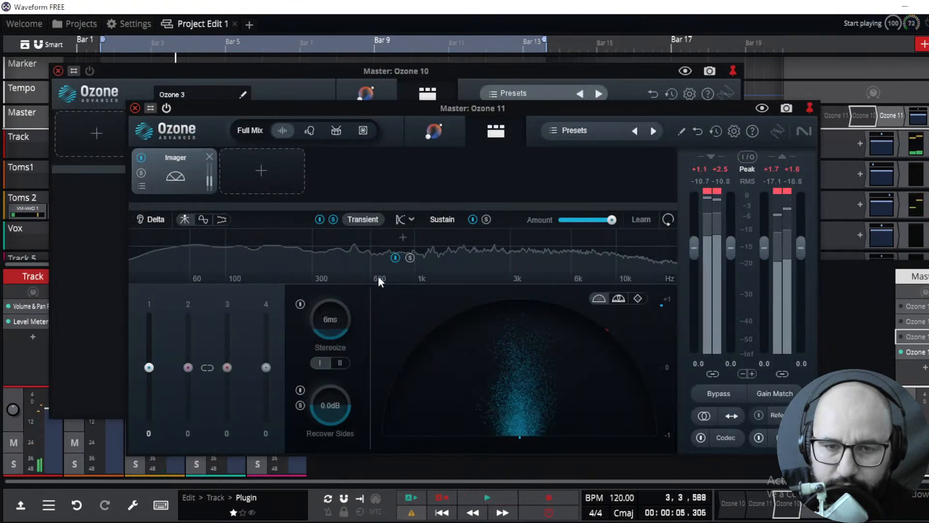
left_click(486, 219)
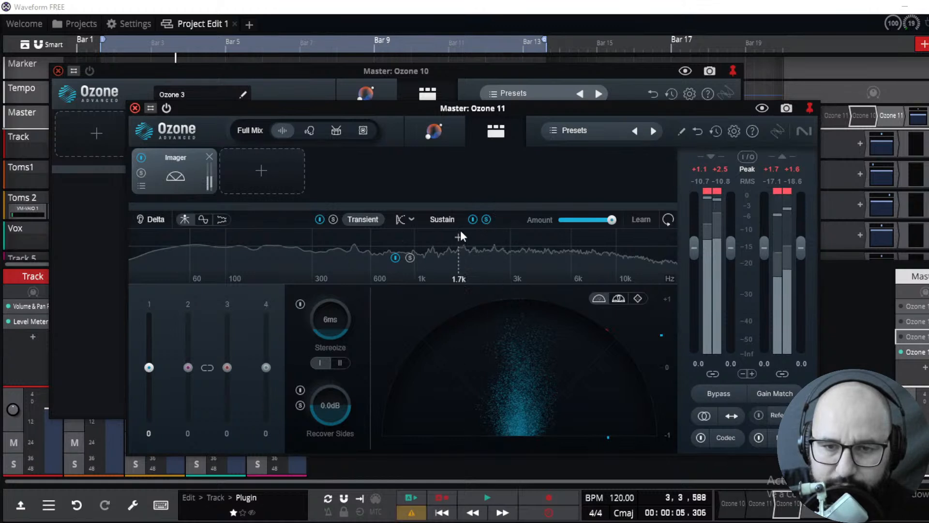
left_click(452, 218)
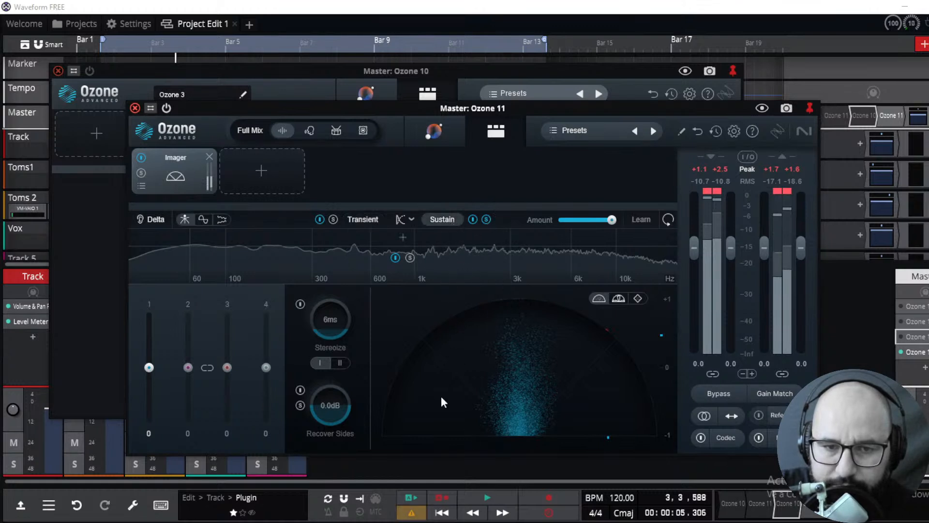
key("space")
Pull band 1 width of the Sustain layer down to -62, reset it to 0, and stop playback
left_click_drag(149, 367, 149, 401)
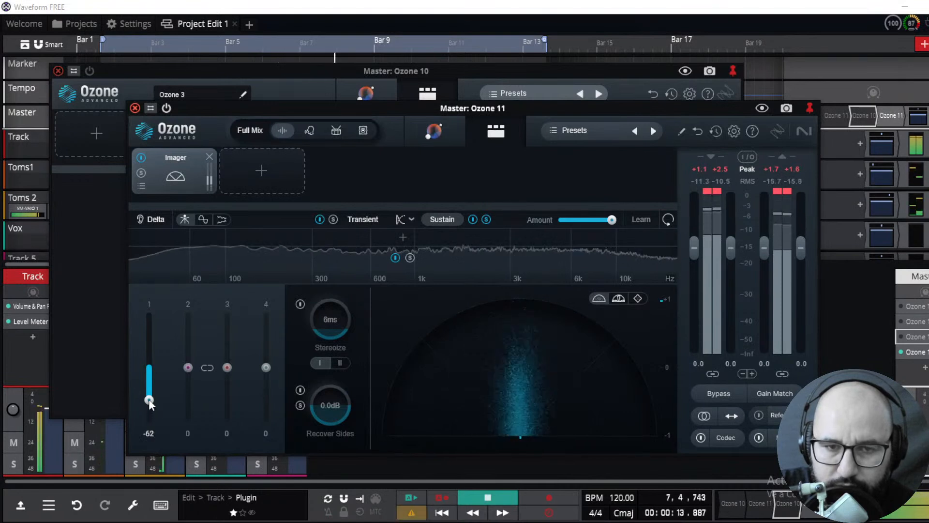
left_click(149, 399, "alt")
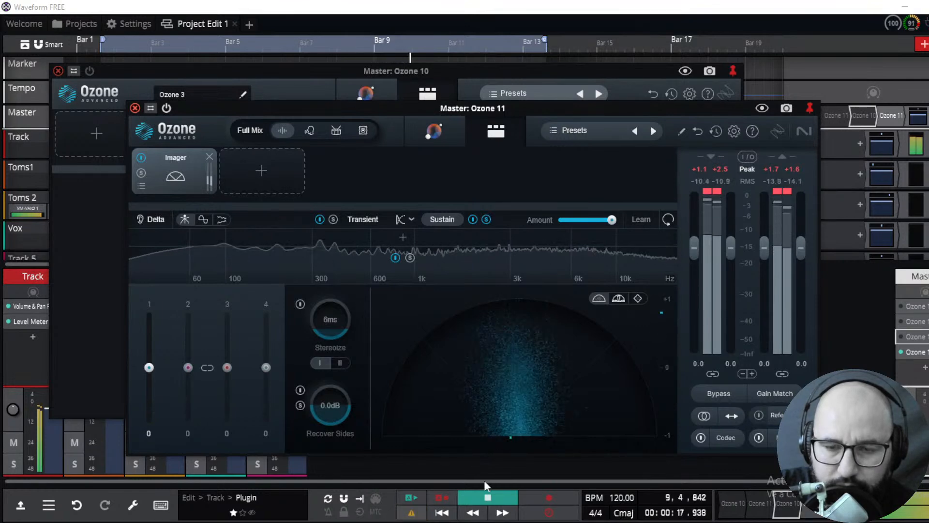
left_click(484, 497)
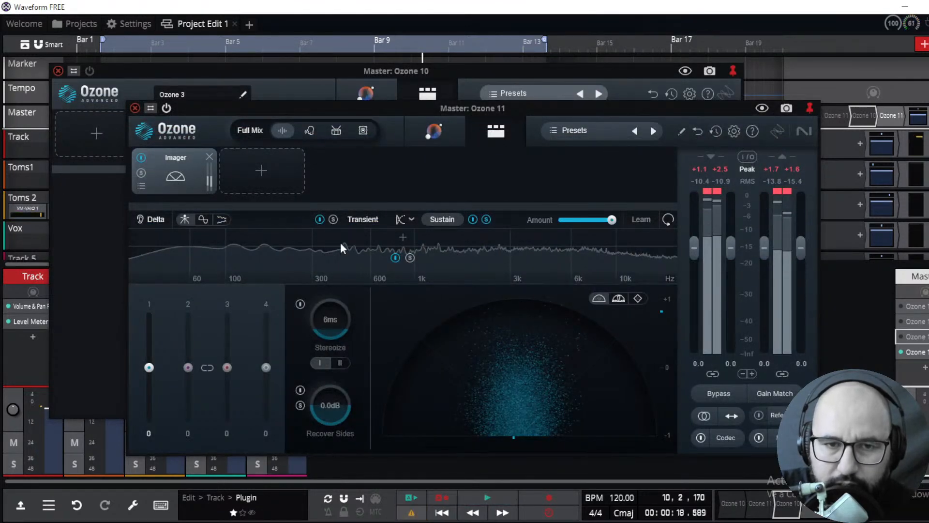
Replace the Imager with a Maximizer module and start playback
left_click(268, 167)
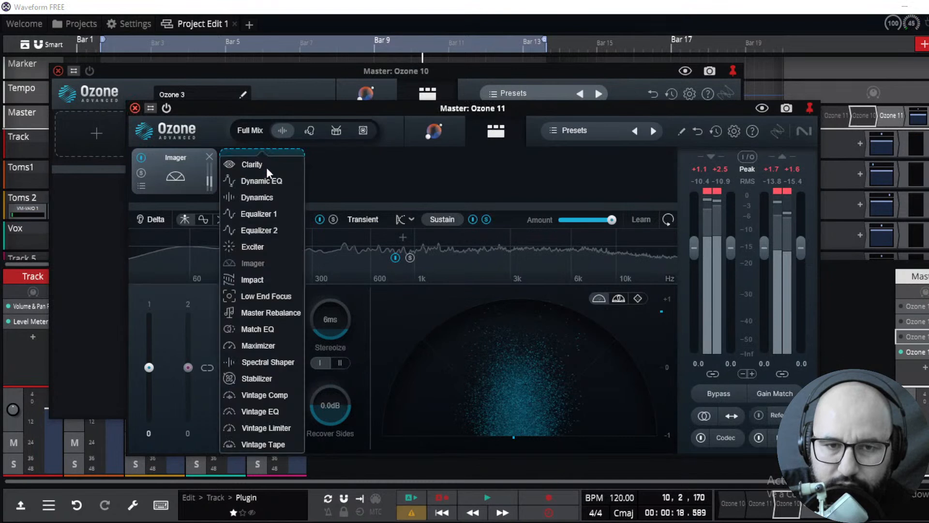
left_click(362, 164)
left_click(209, 157)
left_click(196, 176)
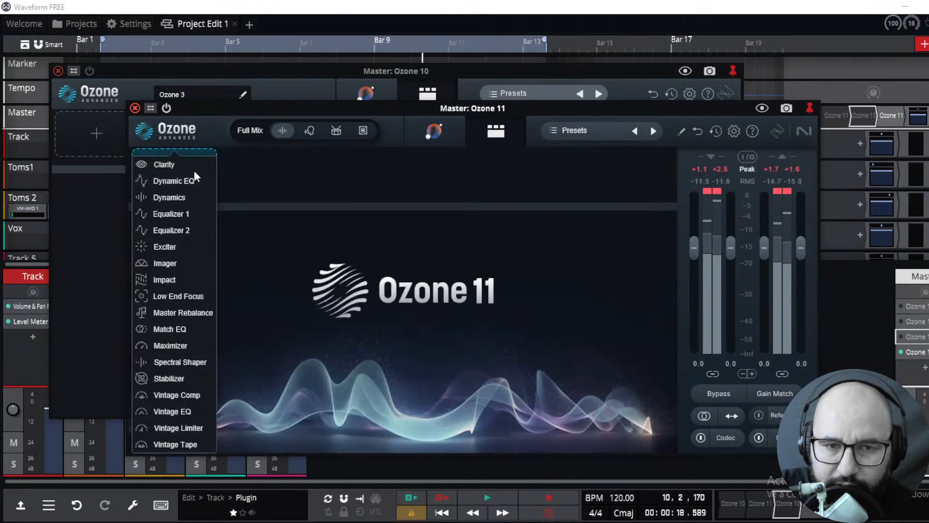
left_click(181, 345)
key("space")
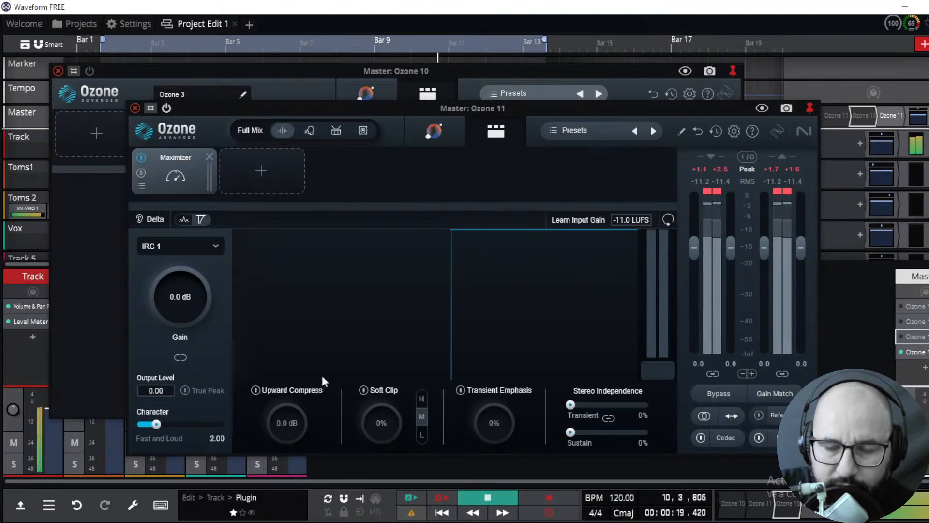
Enable Upward Compress in the Maximizer and raise it to about +5.3 dB
left_click(258, 390)
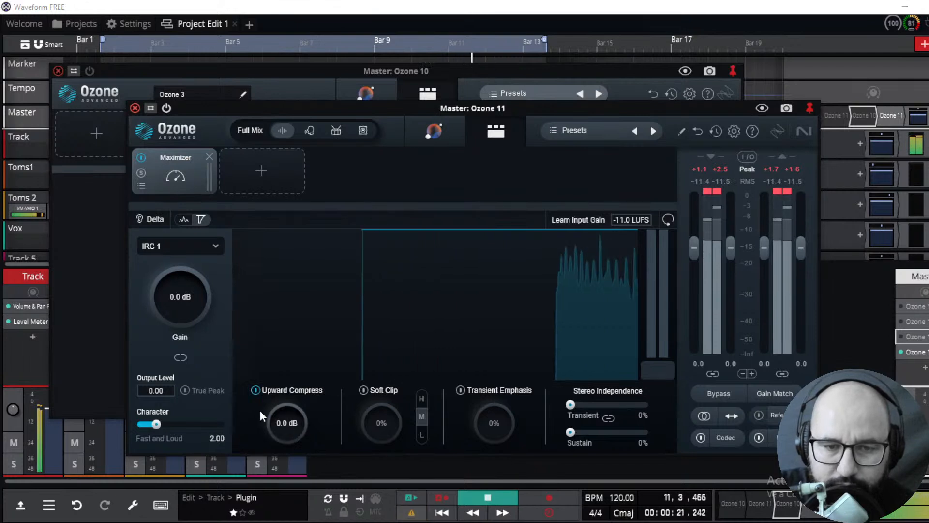
left_click_drag(303, 429, 307, 394)
left_click_drag(301, 429, 277, 393)
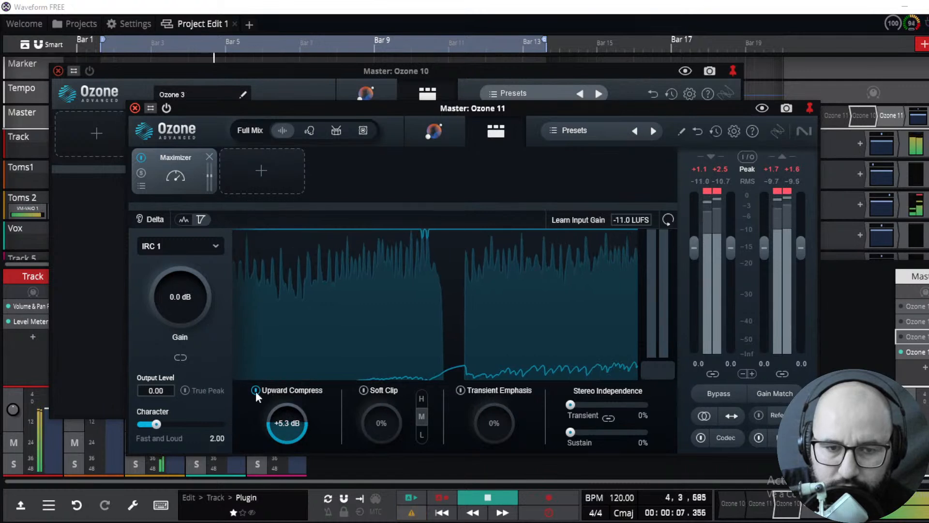
Toggle Upward Compress off and on repeatedly to compare the sound
left_click(256, 391)
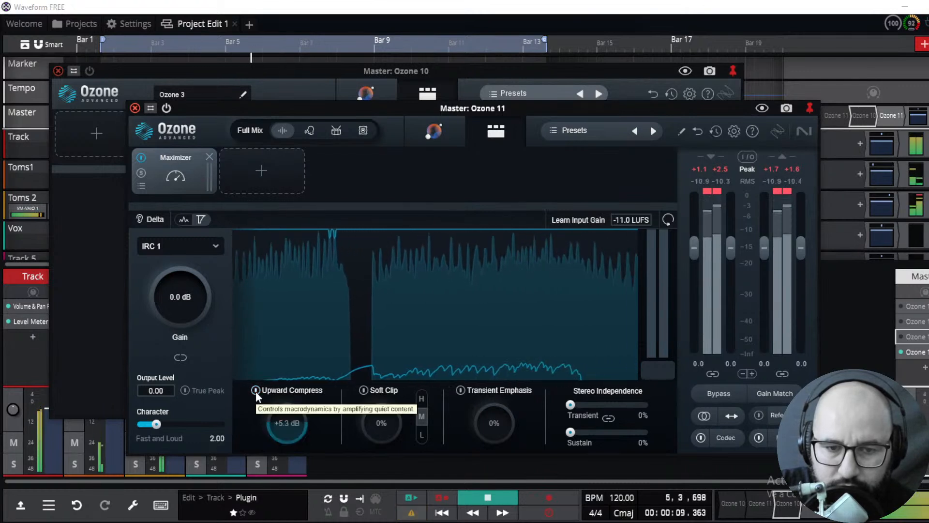
left_click(256, 391)
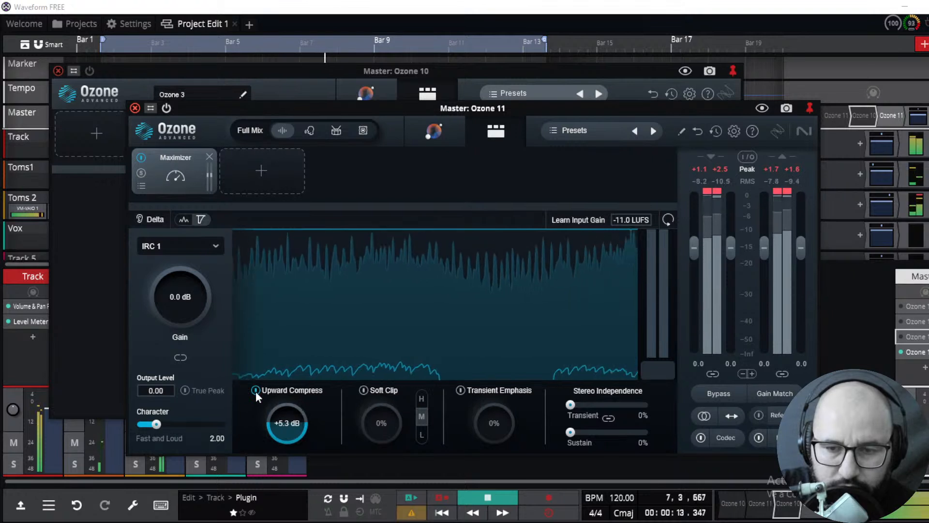
left_click(256, 391)
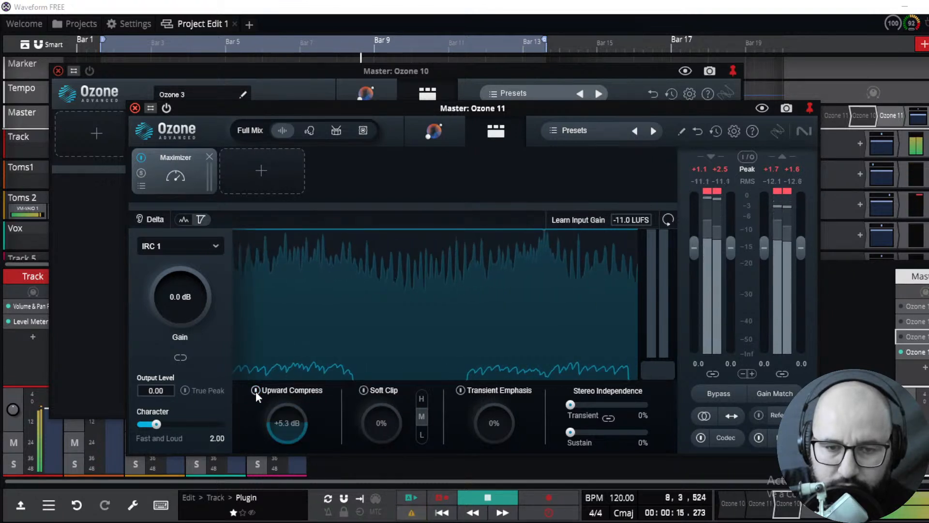
left_click(256, 390)
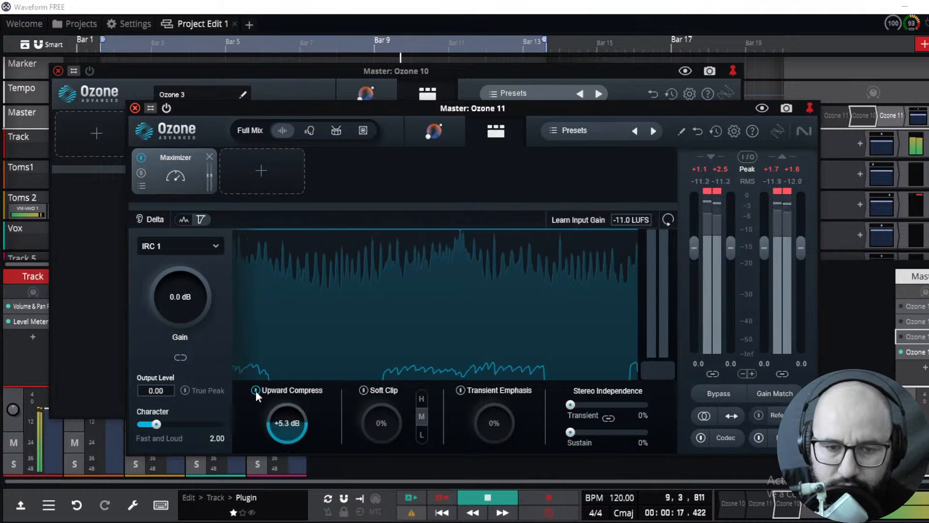
Lower Upward Compress to about +4.6 dB, A/B it against bypass again, and stop playback
left_click_drag(289, 423, 292, 433)
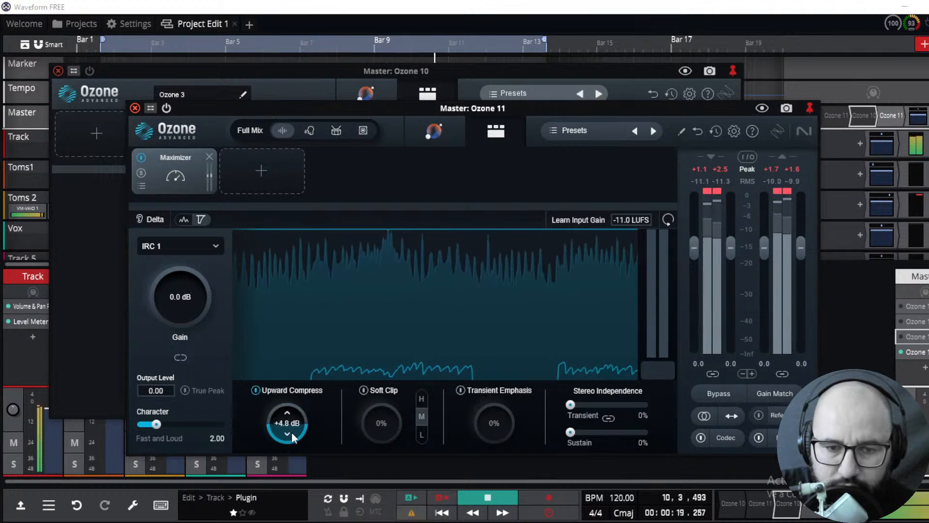
left_click(257, 390)
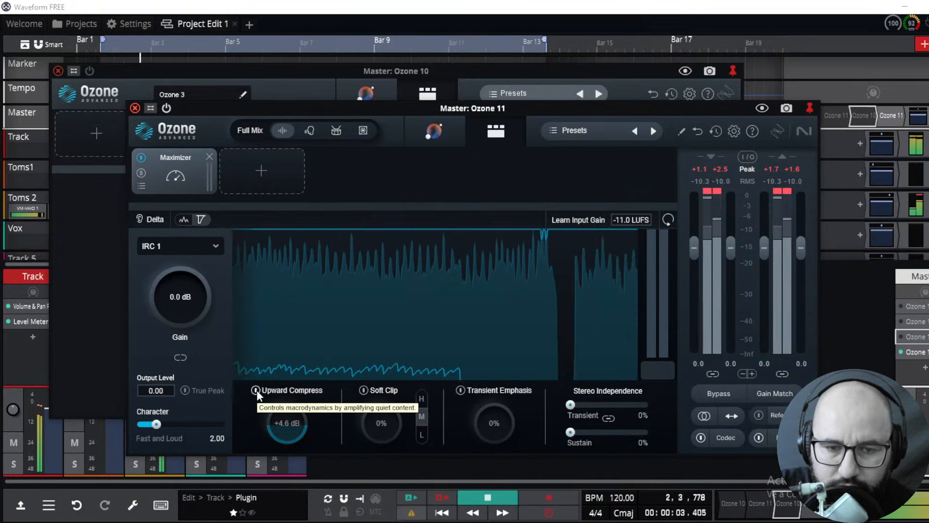
left_click(256, 390)
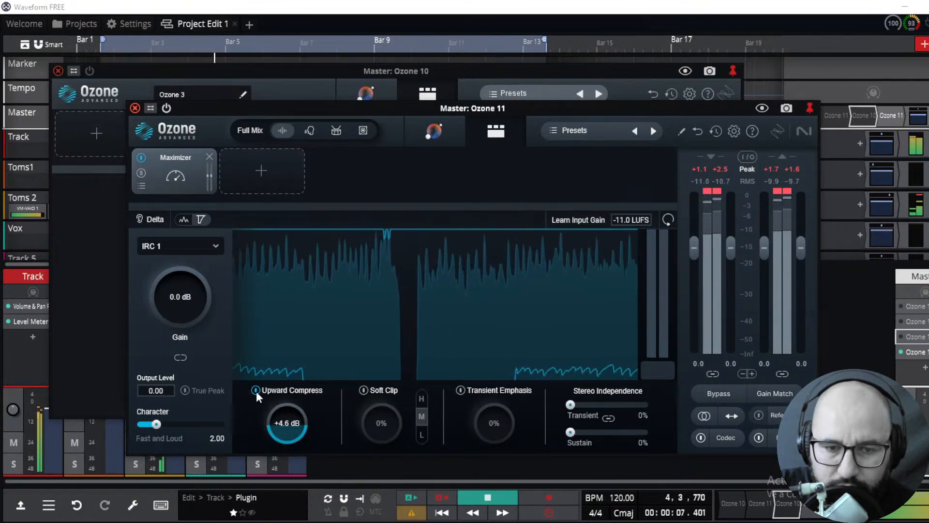
left_click(264, 387)
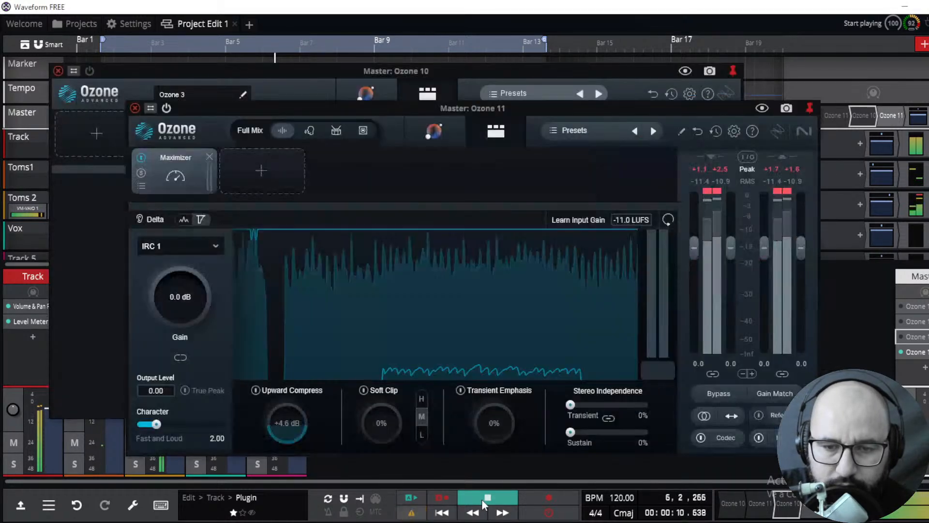
left_click(483, 504)
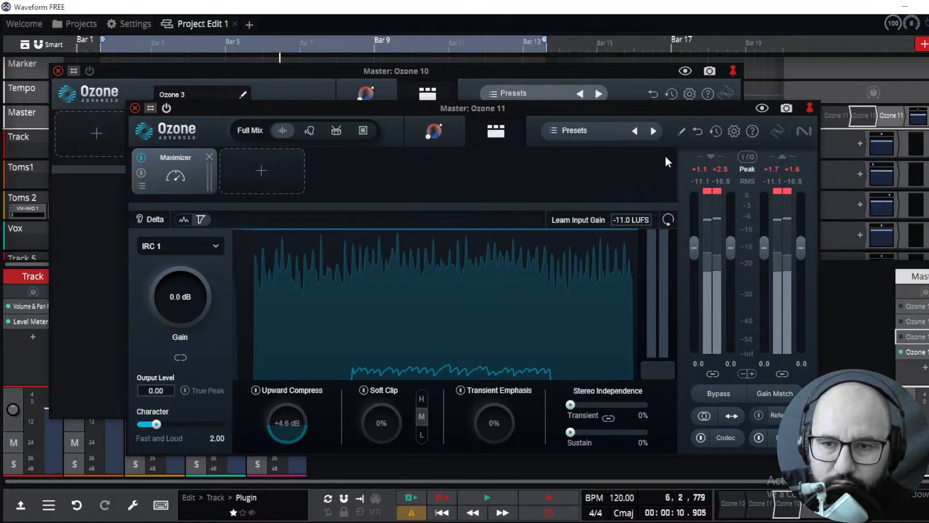
Close the Ozone 11 and Ozone 10 plugin windows, reopen and close Ozone 11, and return playback to the start
left_click(134, 107)
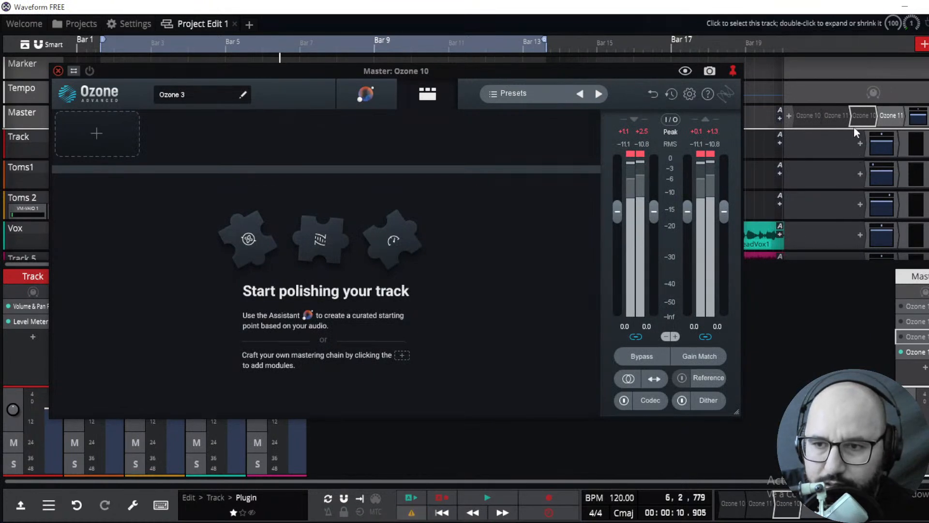
left_click(58, 71)
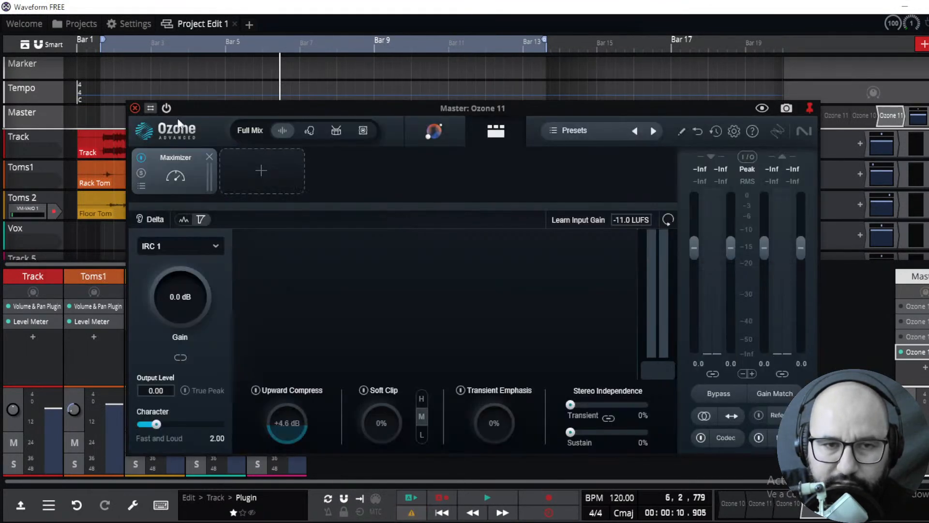
left_click(166, 107)
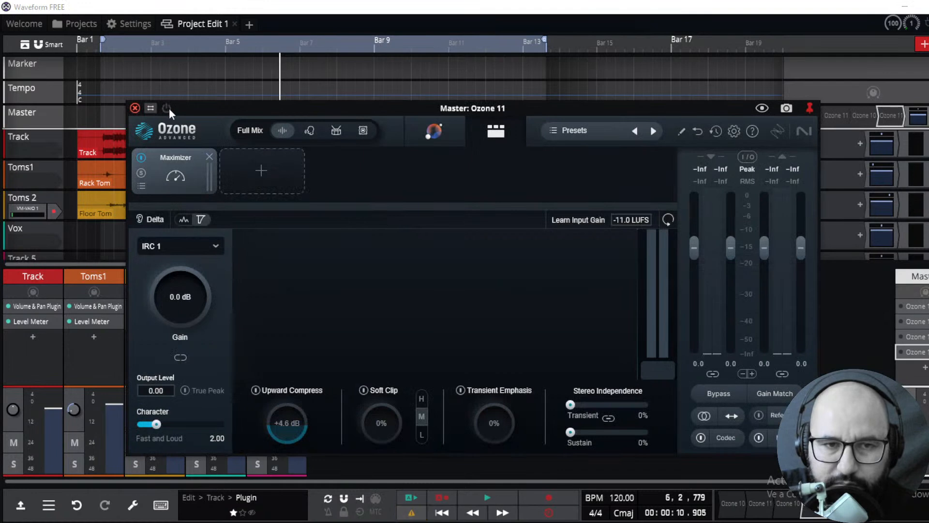
left_click(135, 108)
left_click(442, 512)
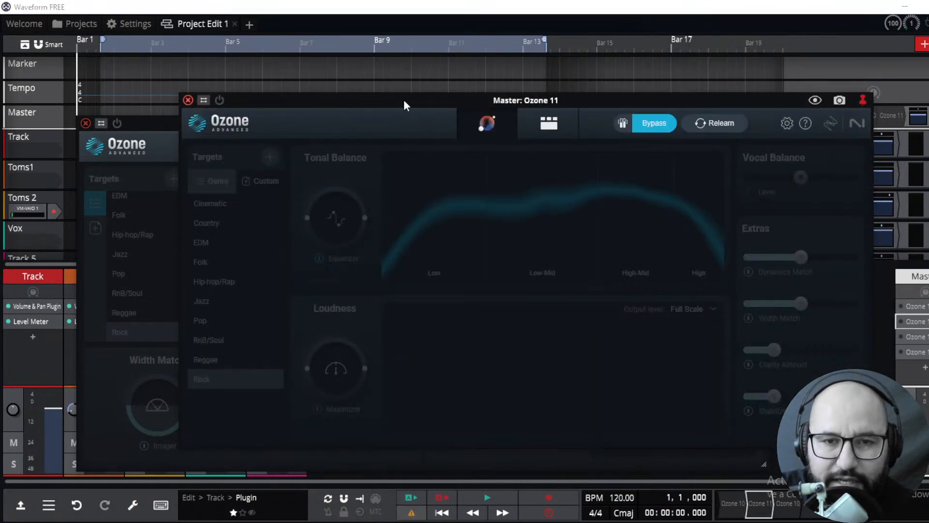
Arrange the Ozone 11 and Ozone 10 assistant windows so they overlap and either can be brought forward
left_click_drag(406, 100, 413, 112)
left_click_drag(156, 124, 148, 97)
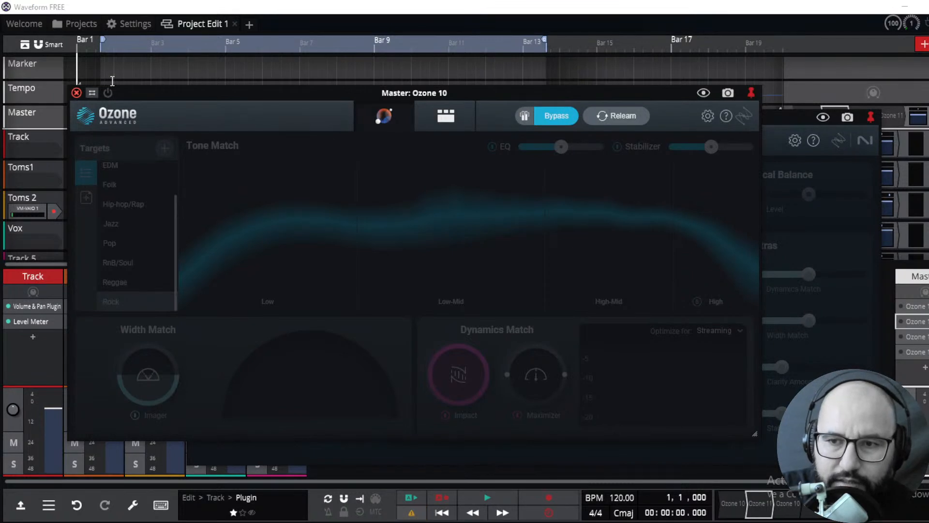
left_click(827, 197)
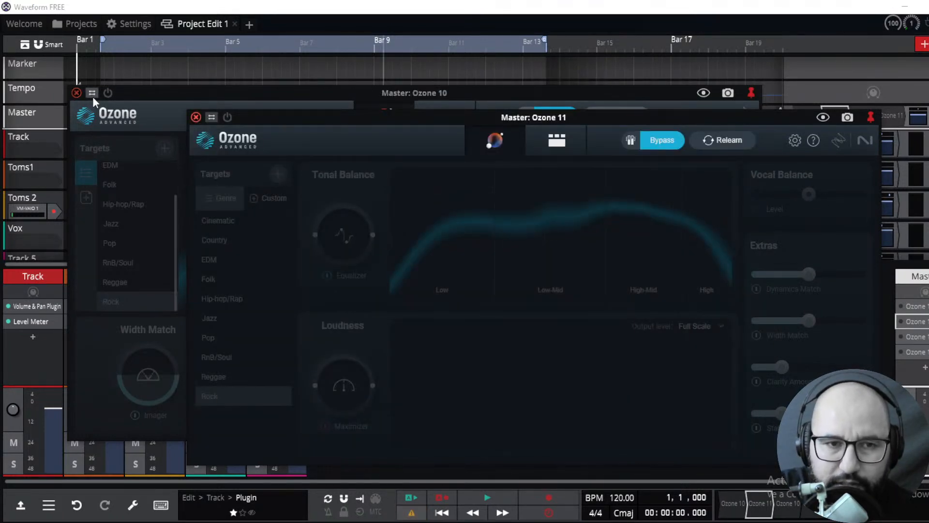
left_click(155, 109)
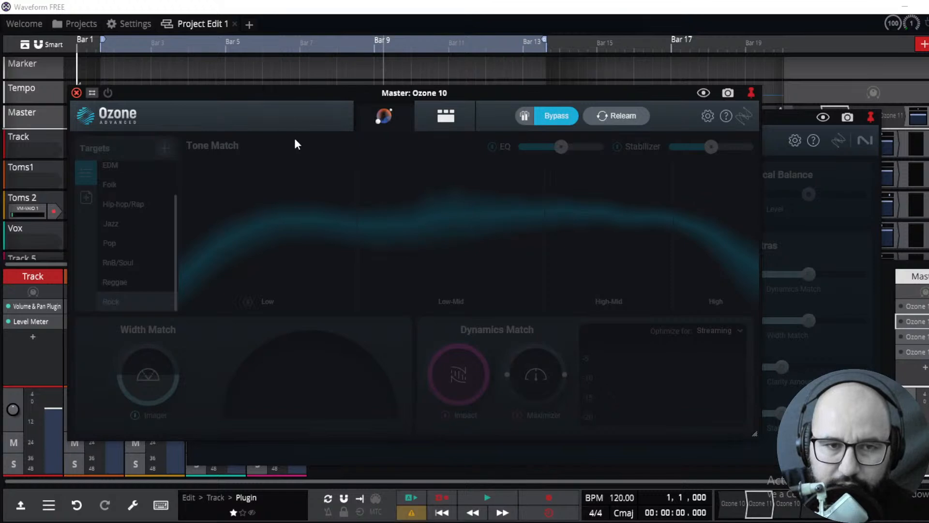
left_click(823, 177)
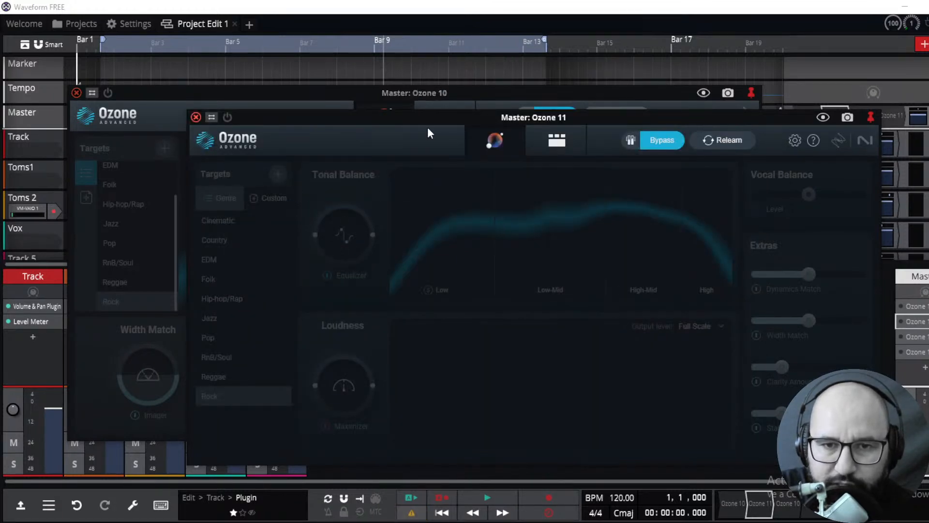
left_click(152, 114)
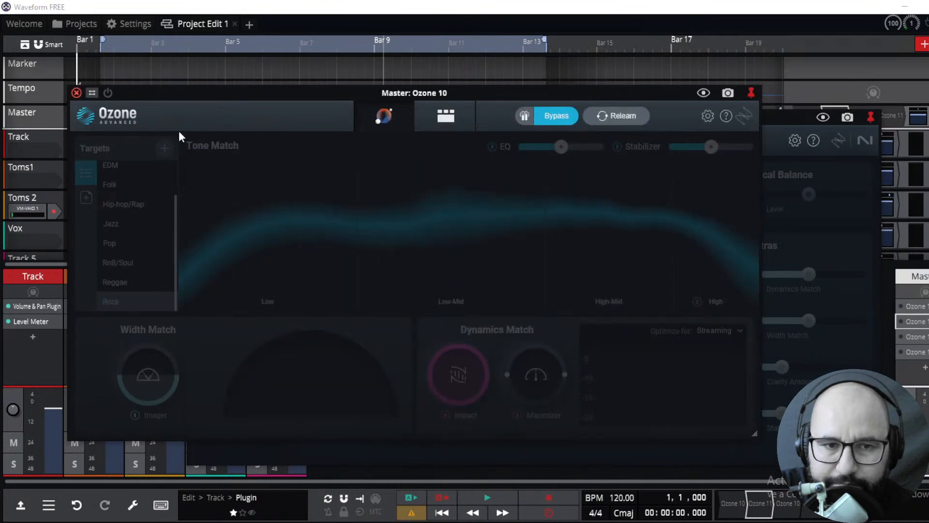
Start playback and toggle the Ozone 10 plugin on and off to hear its assistant result
left_click(485, 500)
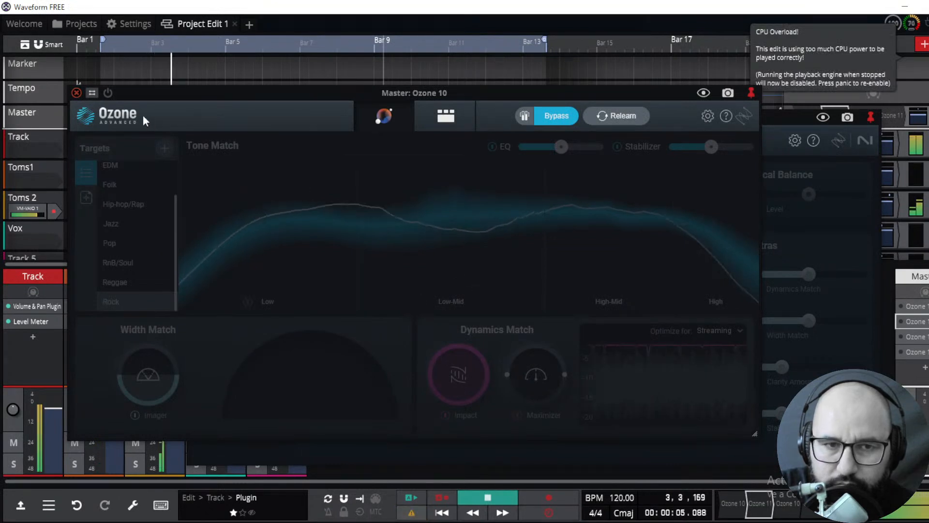
left_click(108, 92)
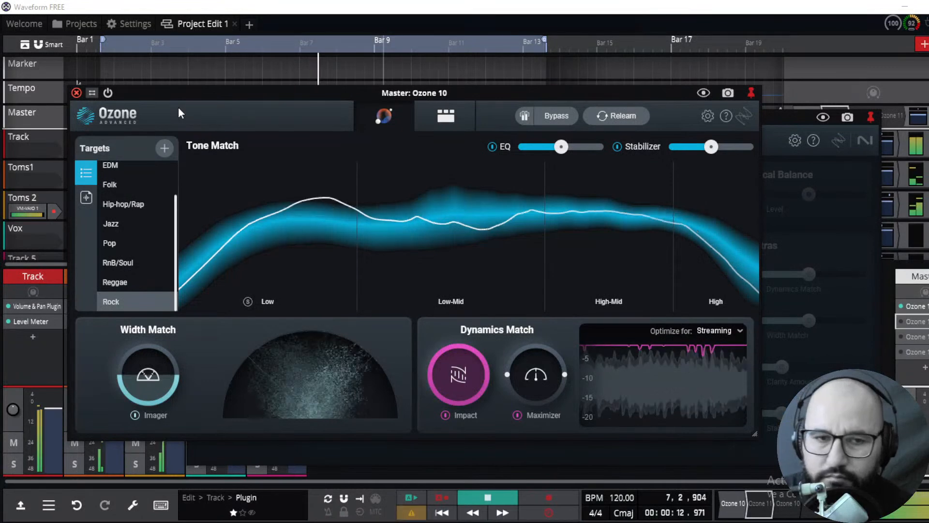
left_click(107, 93)
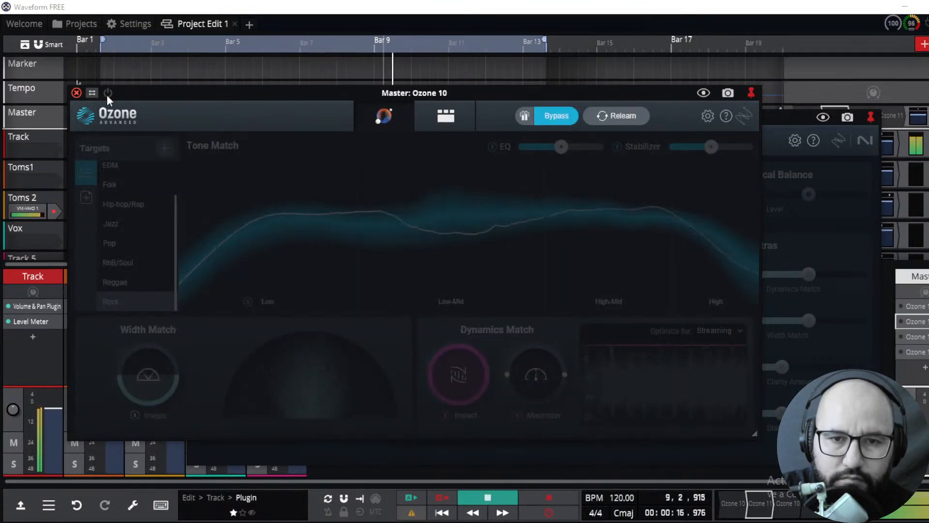
left_click(107, 94)
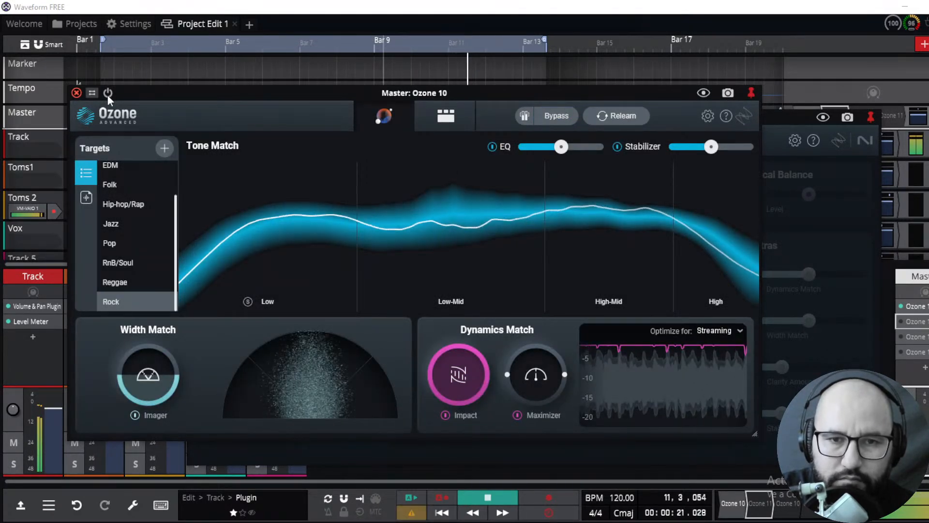
left_click(108, 95)
Bring the Ozone 11 window forward and toggle its plugin on, off and on again
left_click(836, 192)
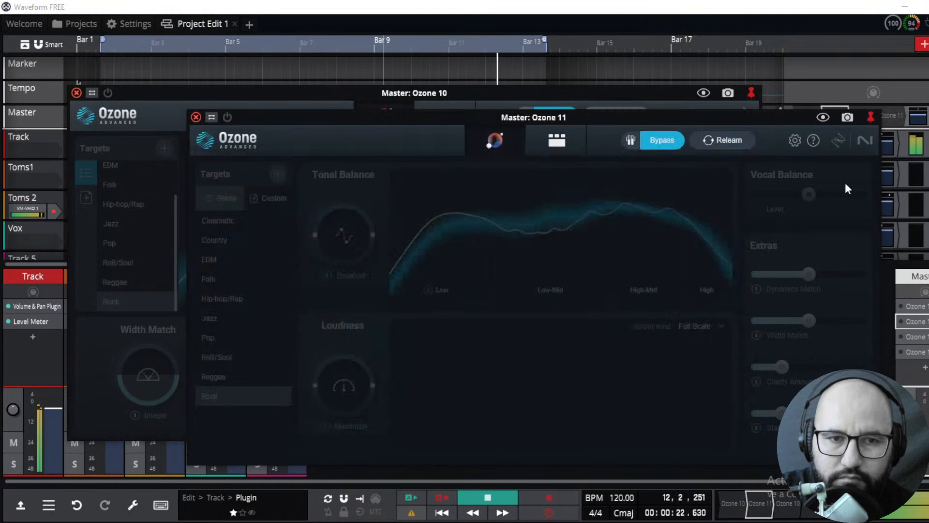
left_click(230, 118)
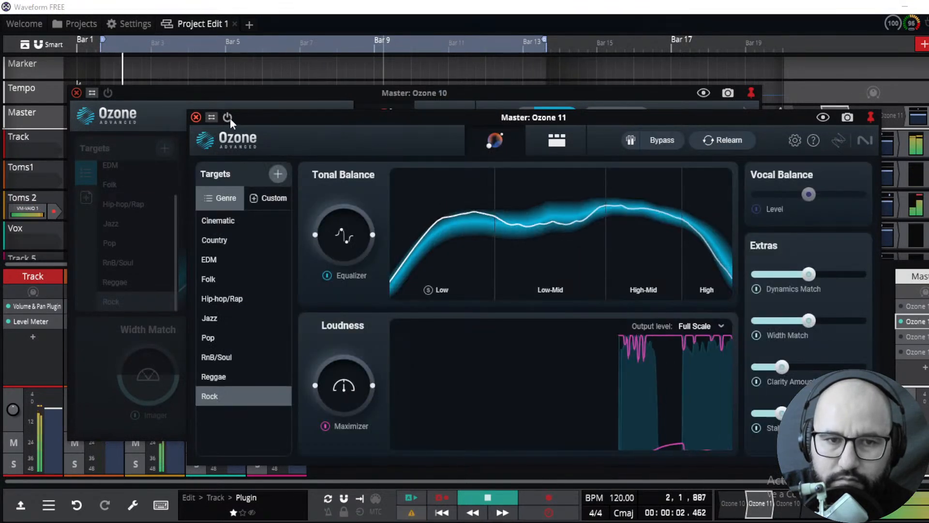
left_click(230, 119)
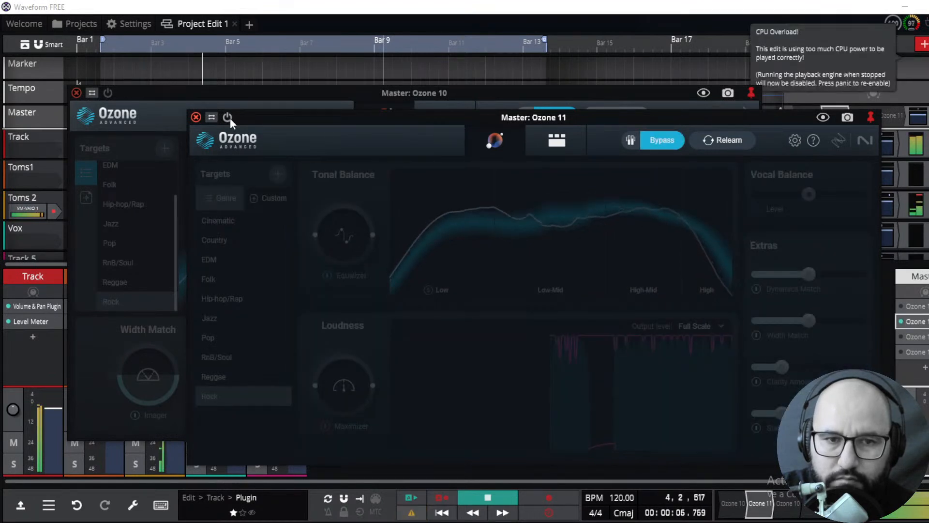
left_click(230, 118)
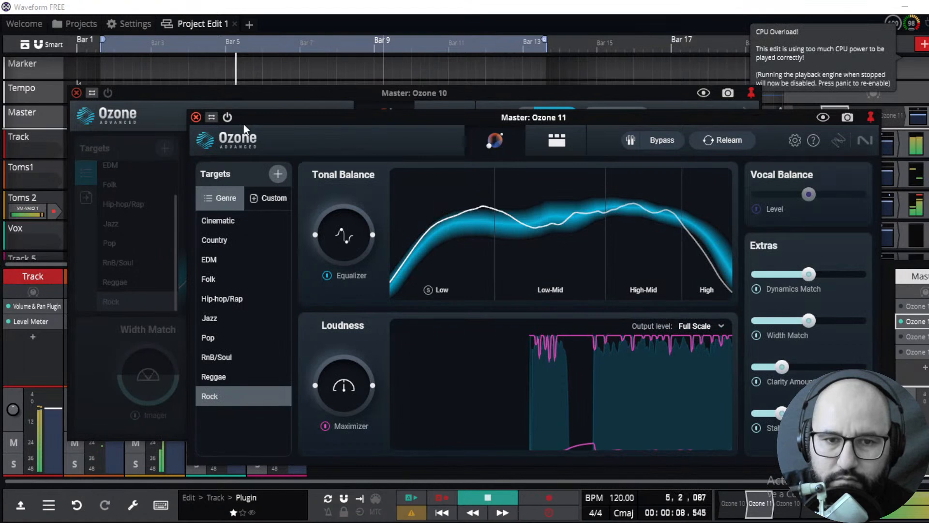
Stop playback, bring the Ozone 10 window forward and restart playback
key("space")
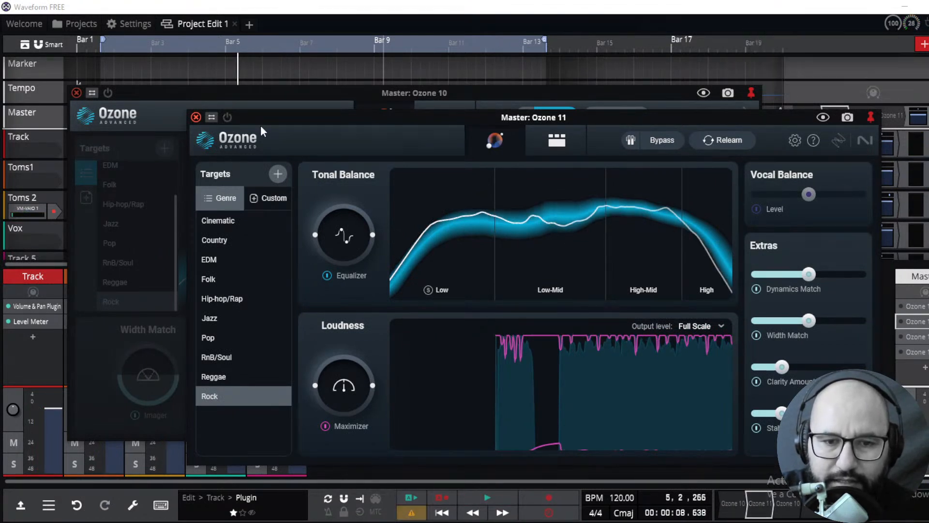
key("space")
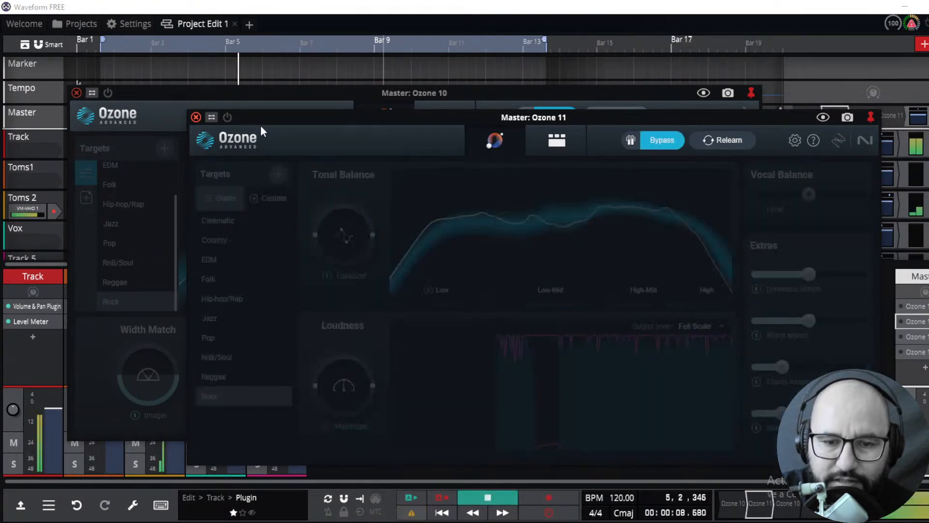
left_click(479, 503)
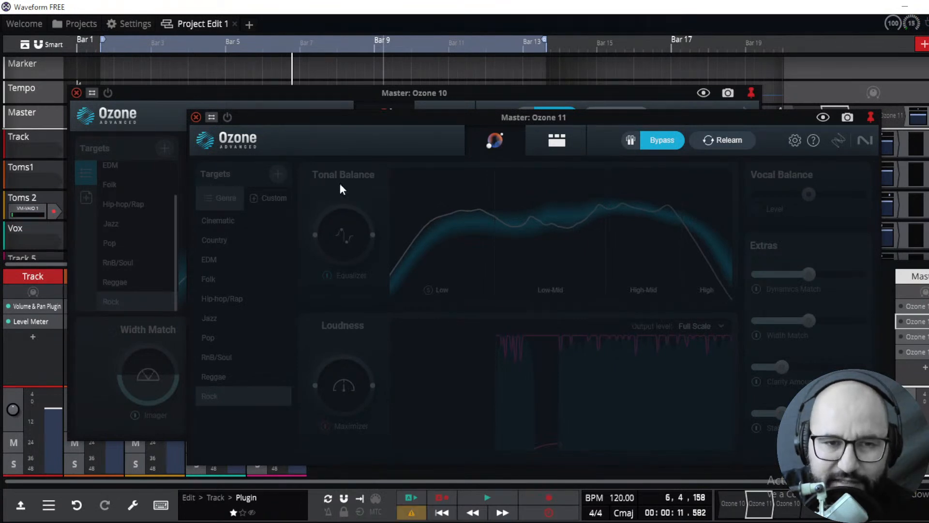
left_click(158, 102)
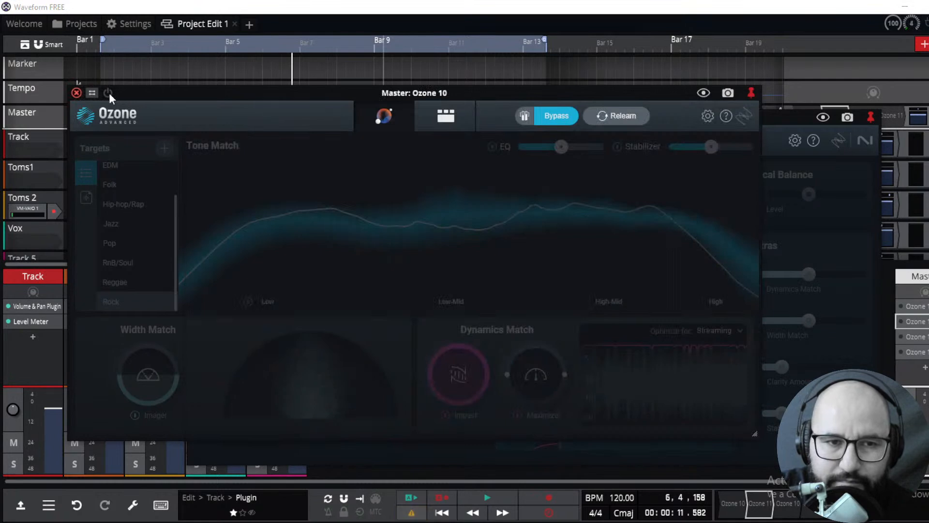
left_click(488, 500)
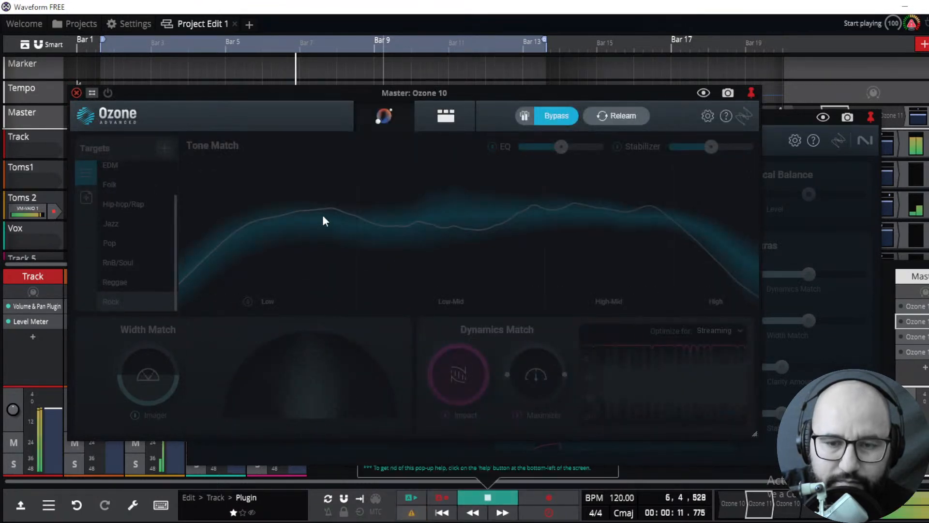
Toggle the Ozone 10 plugin on, off and on again during playback
left_click(109, 93)
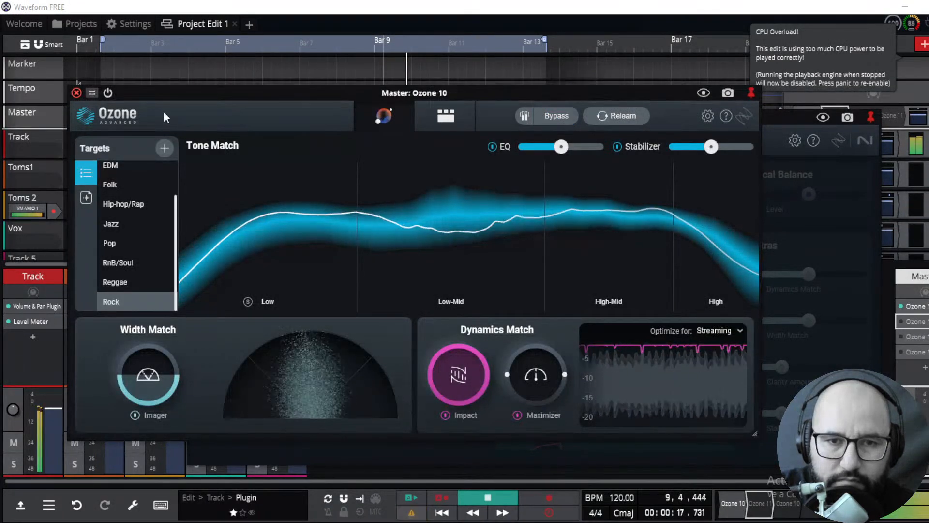
left_click(108, 93)
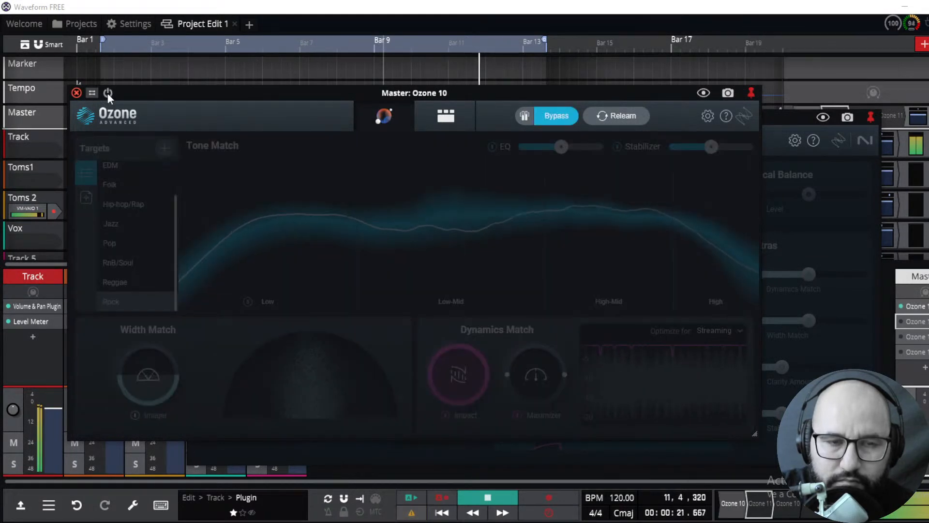
left_click(108, 93)
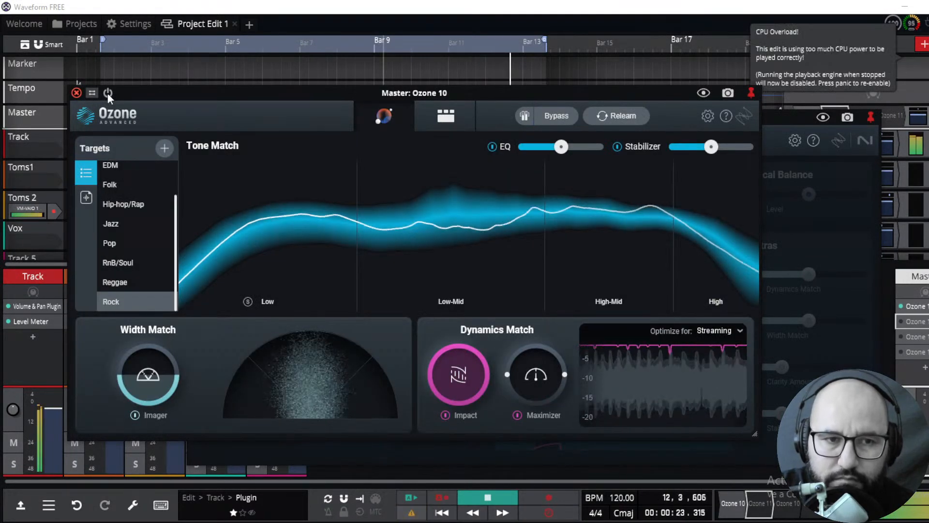
Bring the Ozone 11 window forward and toggle its plugin on, off and on again
left_click(839, 229)
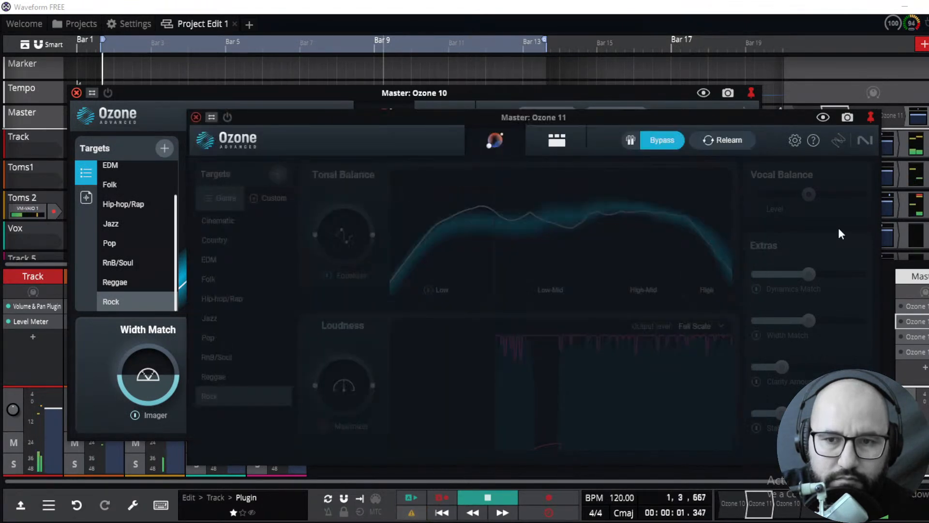
left_click(228, 118)
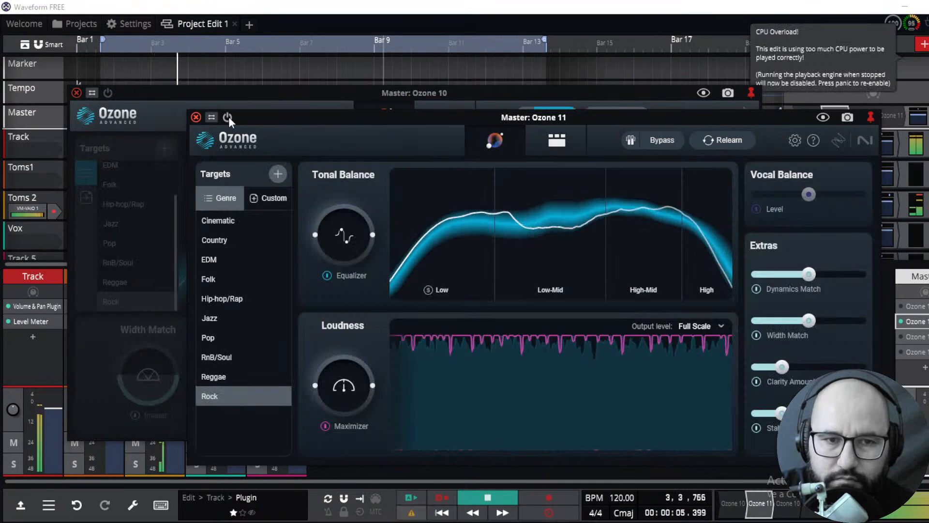
left_click(227, 118)
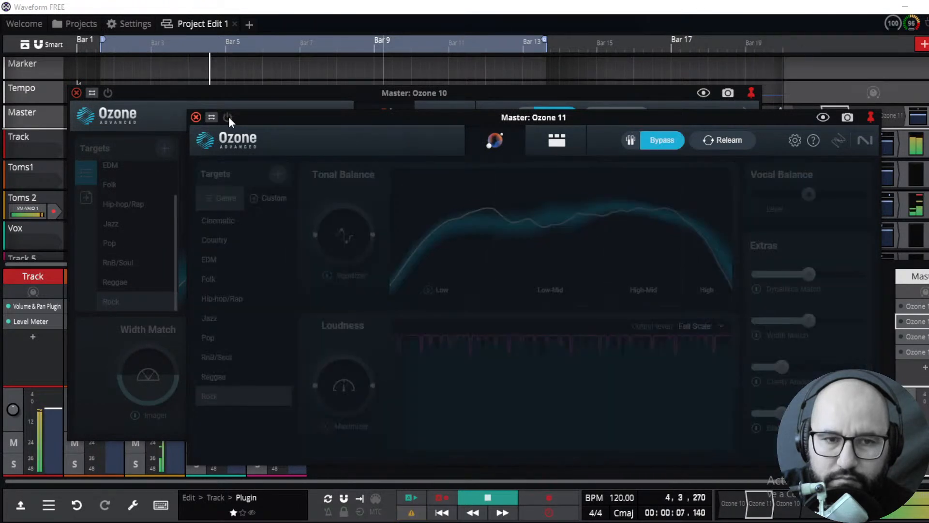
left_click(227, 117)
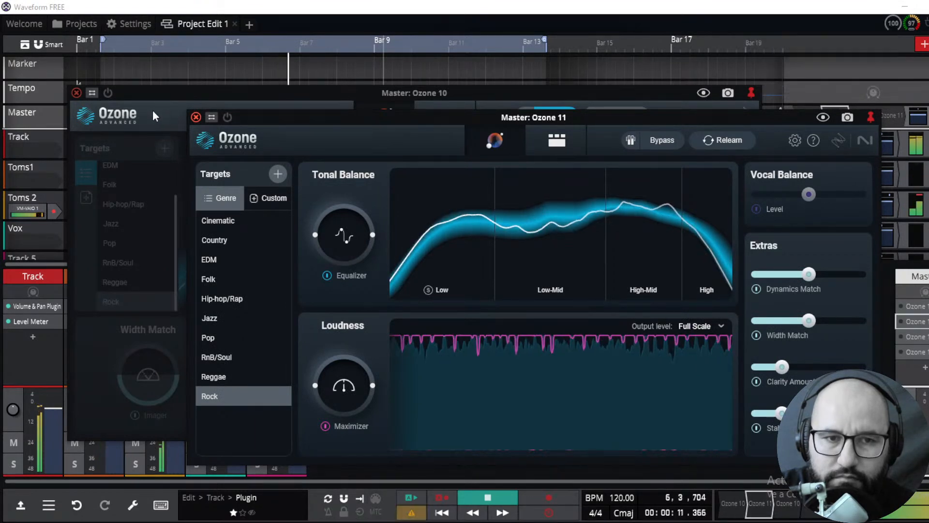
Toggle the Ozone 10 plugin off, on and off again to compare it against Ozone 11
left_click(108, 93)
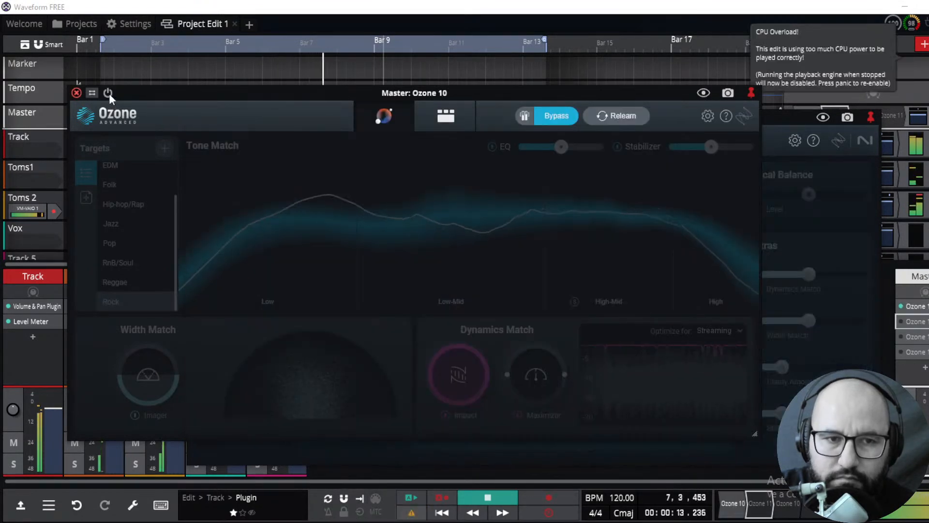
left_click(108, 93)
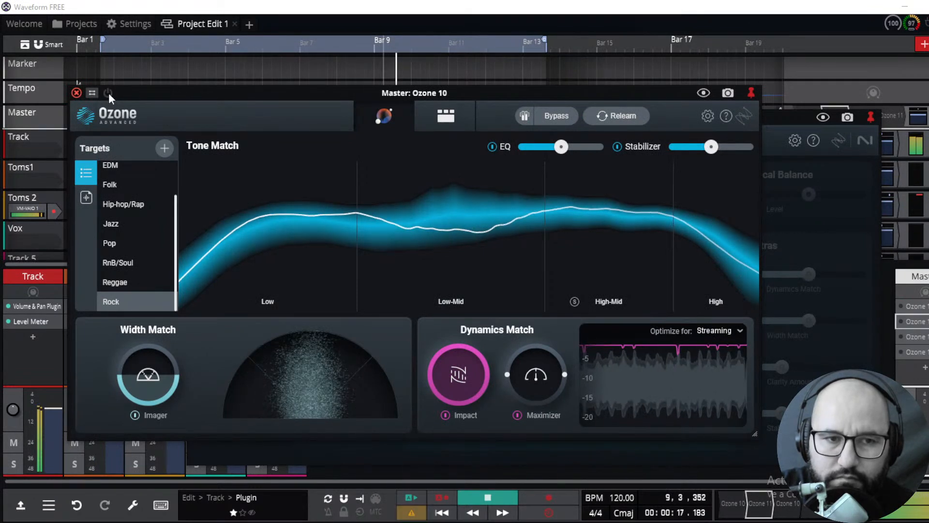
left_click(109, 93)
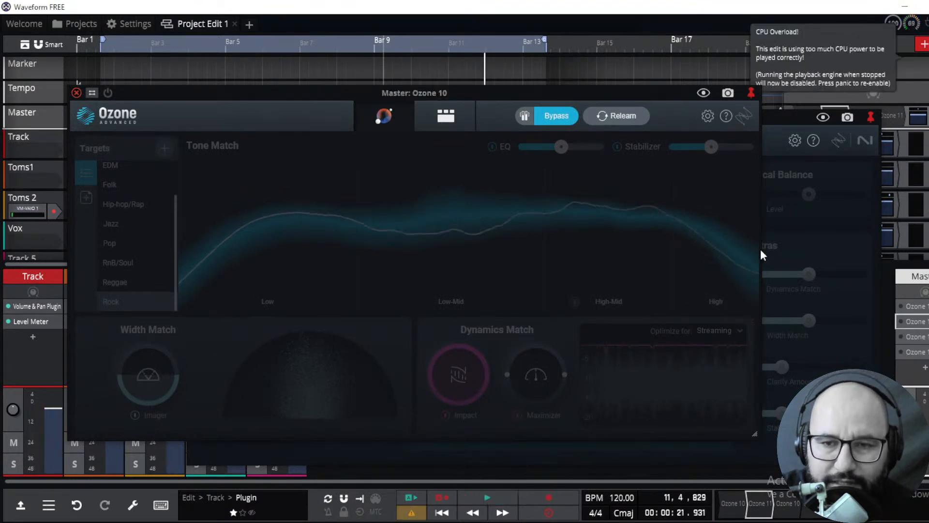
Switch the Ozone 11 and Ozone 10 plugin power toggles once more with playback stopped
left_click(817, 225)
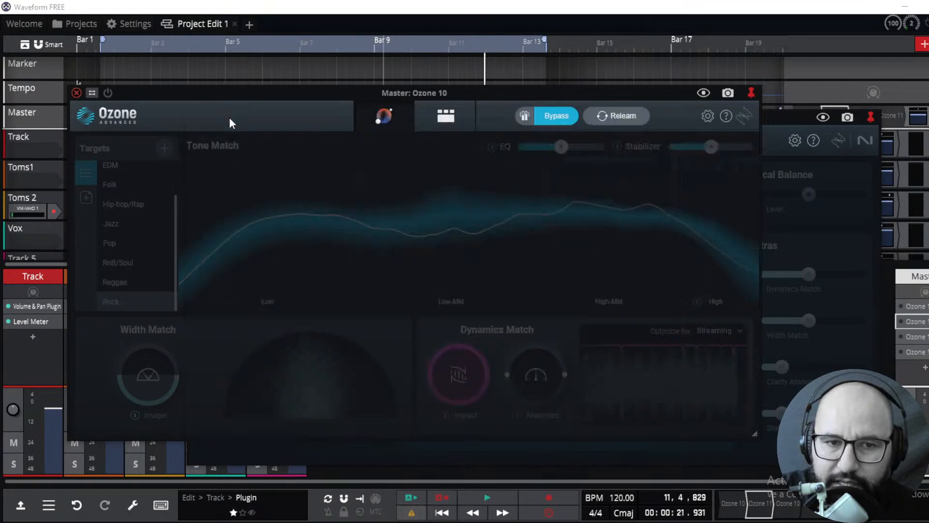
left_click(228, 118)
left_click(153, 104)
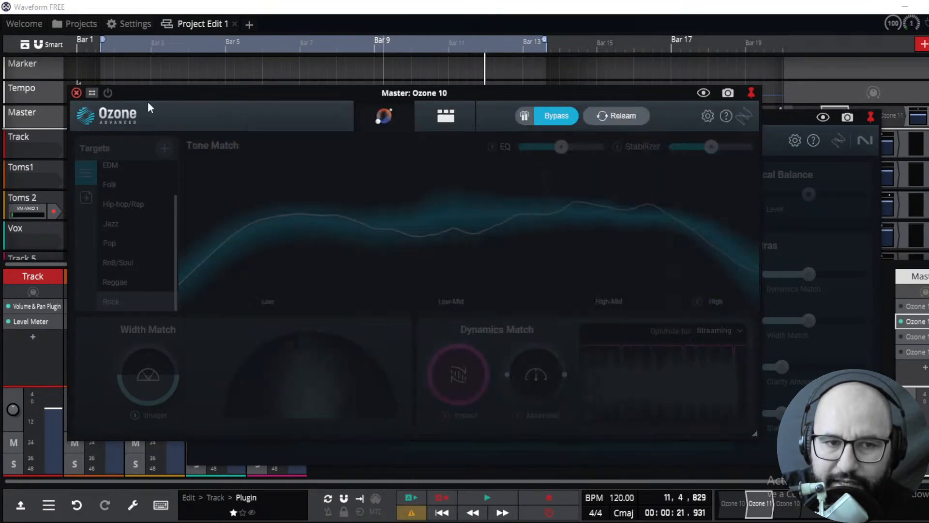
left_click(108, 93)
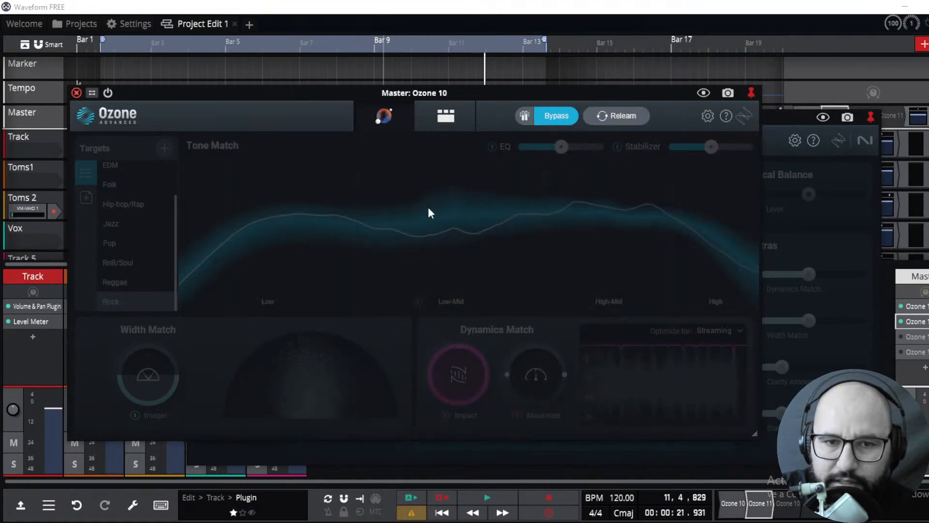
Inspect the Ozone 10 module chain by leaving the assistant view and scrolling through all of its modules
left_click(447, 119)
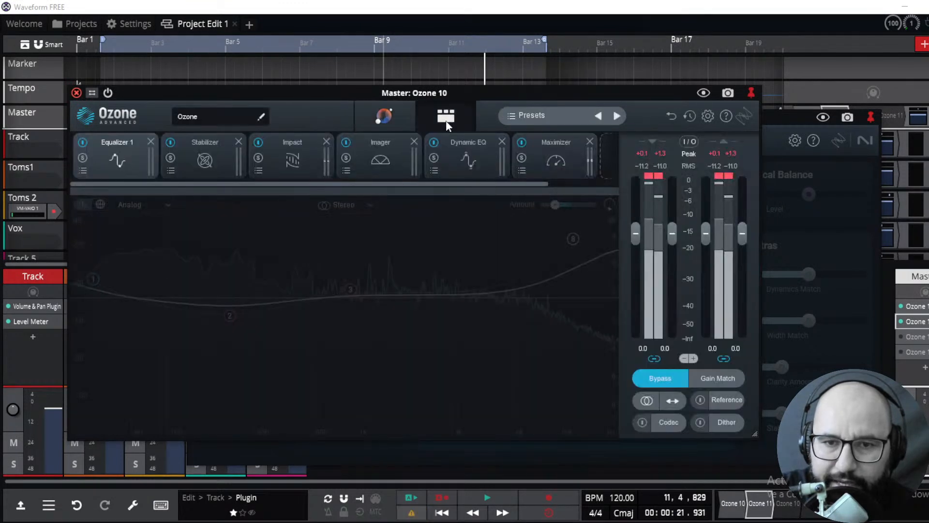
left_click_drag(262, 183, 419, 185)
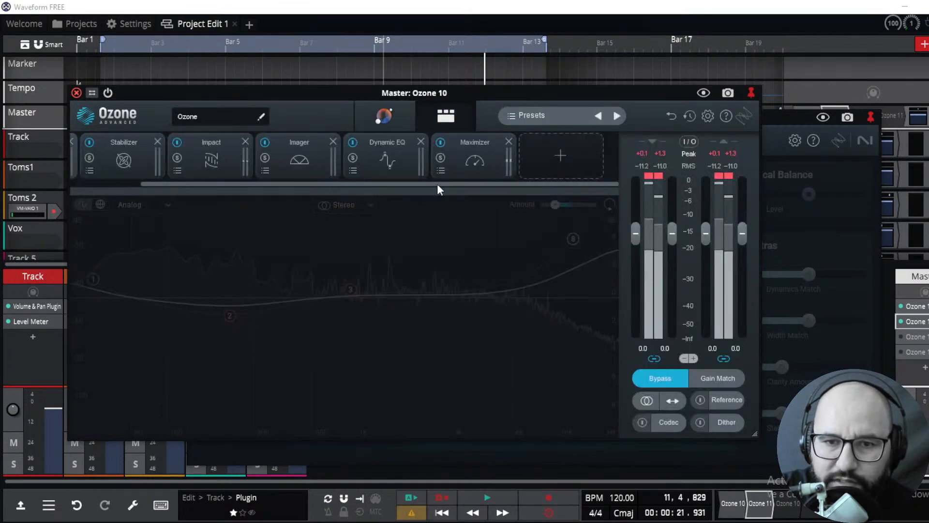
left_click(839, 183)
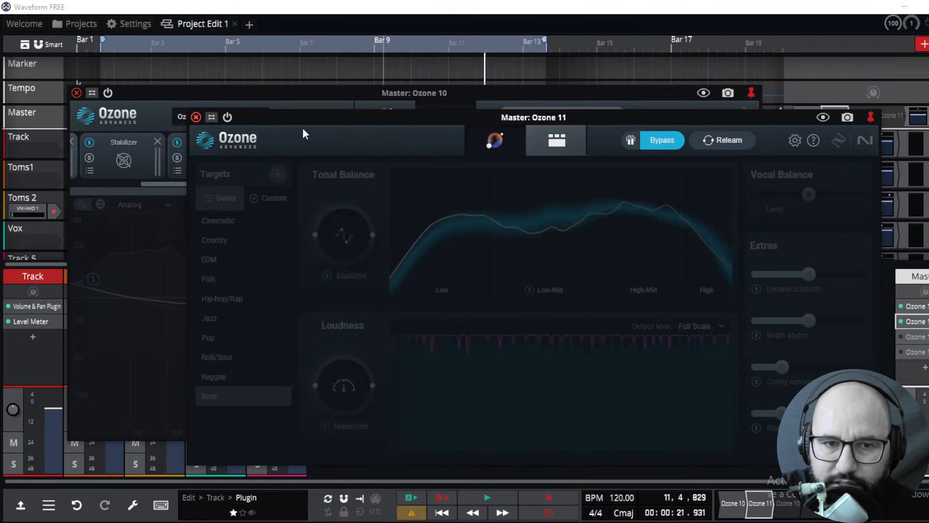
Toggle the Ozone 11 plugin off and on, then inspect its module chain, opening the Impact and Maximizer modules
left_click(228, 120)
left_click(227, 118)
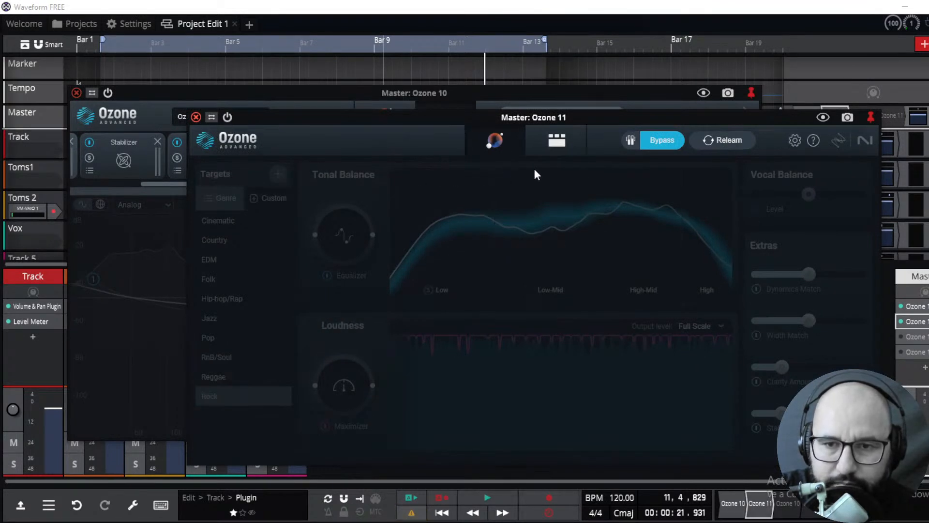
left_click(534, 144)
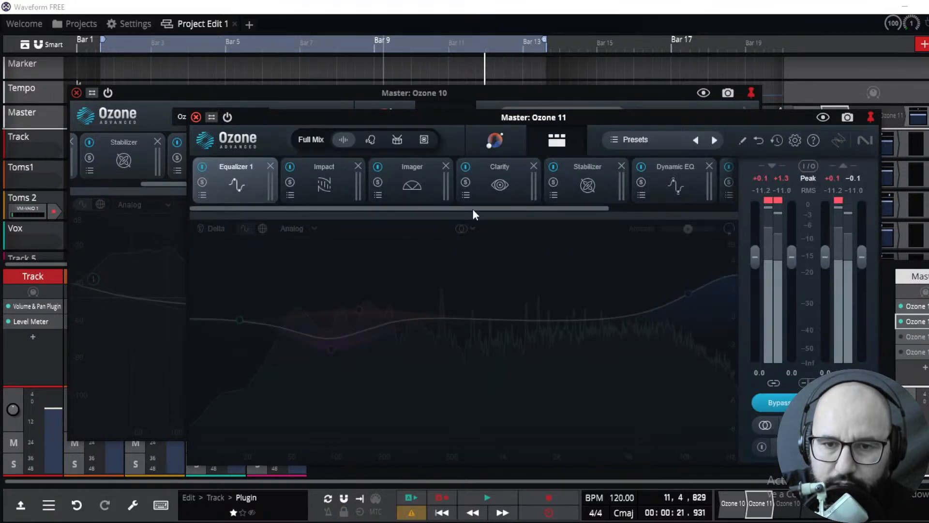
left_click_drag(459, 116, 446, 116)
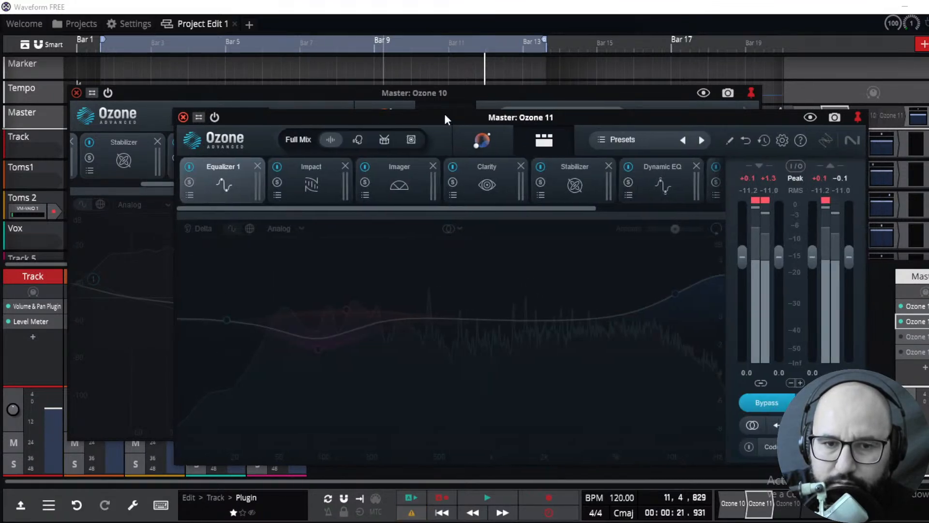
left_click(318, 186)
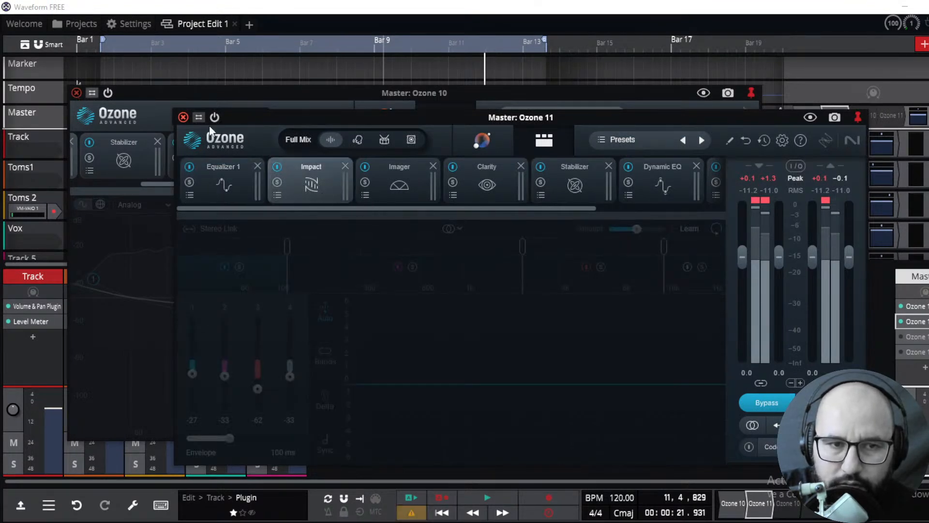
left_click_drag(377, 206, 547, 211)
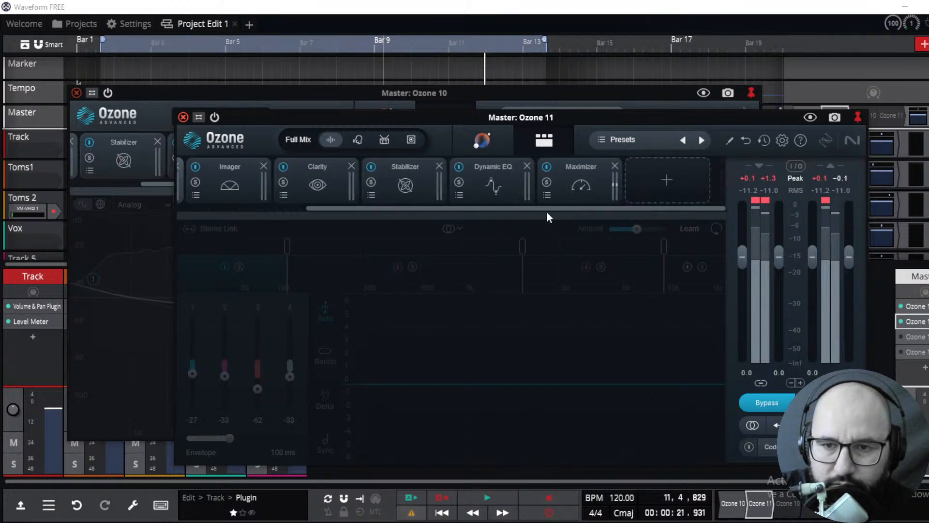
left_click(594, 180)
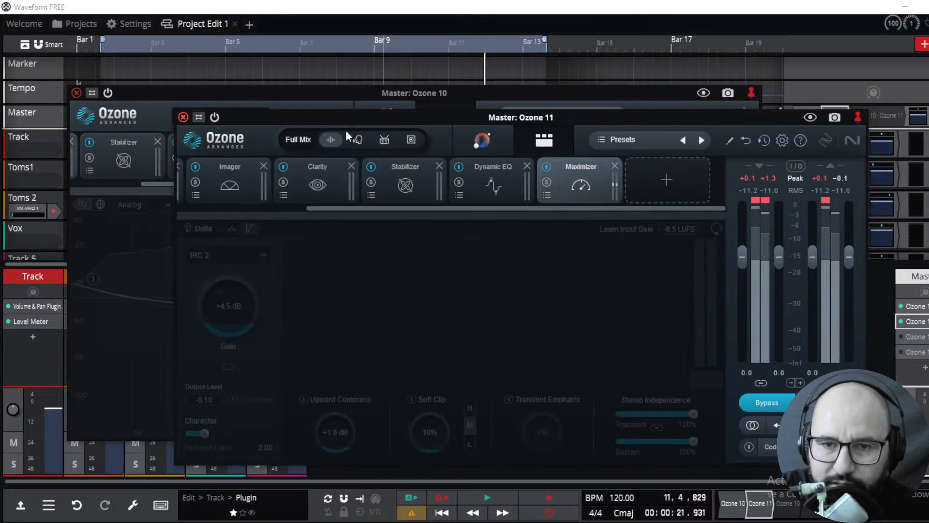
Toggle Ozone 11 off and on, and return both Ozone 10 and Ozone 11 to their Master Assistant views
left_click(215, 118)
left_click(216, 117)
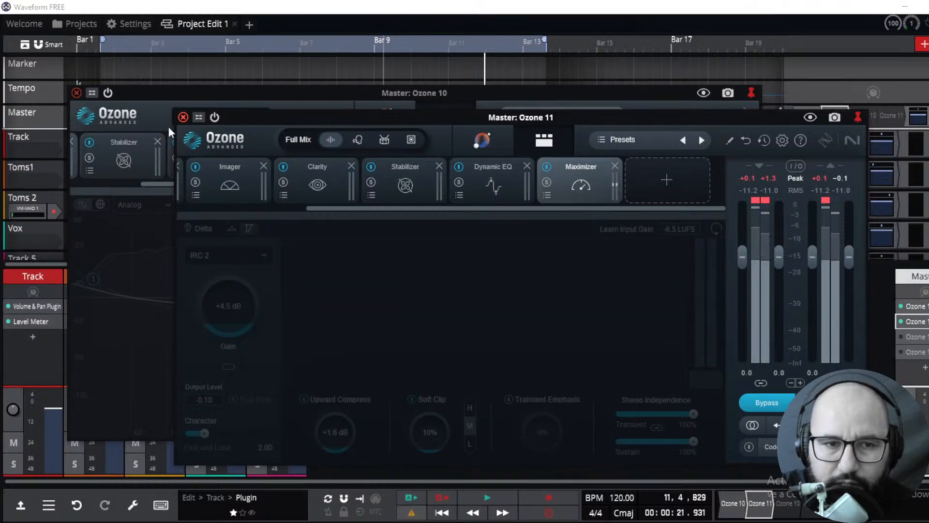
left_click(132, 113)
left_click_drag(449, 183, 371, 185)
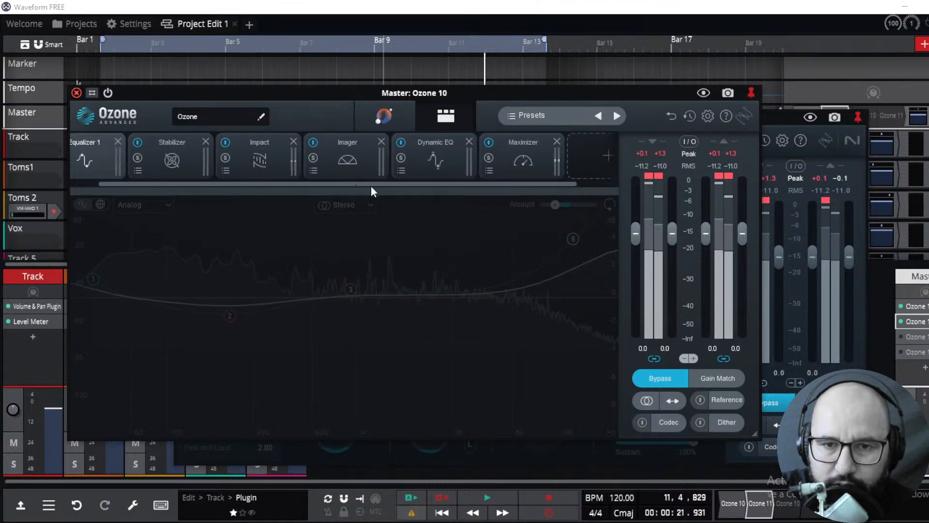
left_click(393, 117)
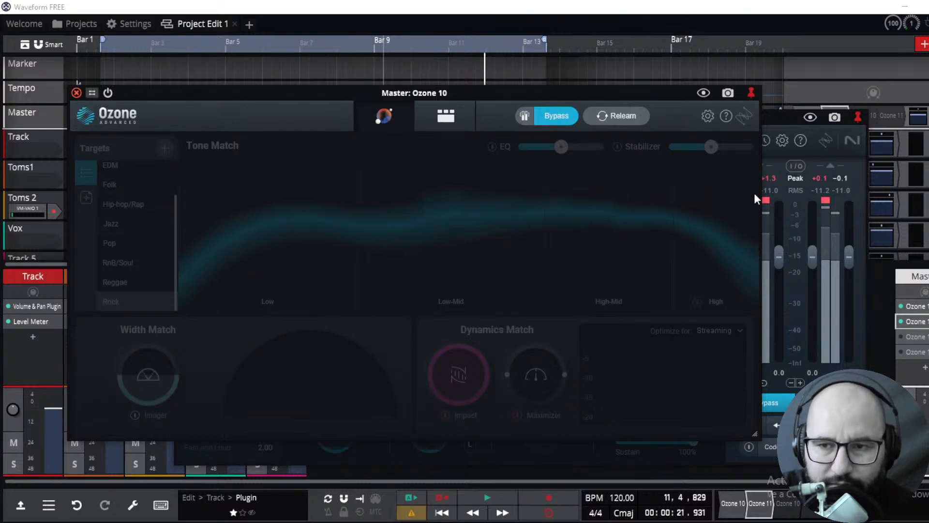
left_click(815, 129)
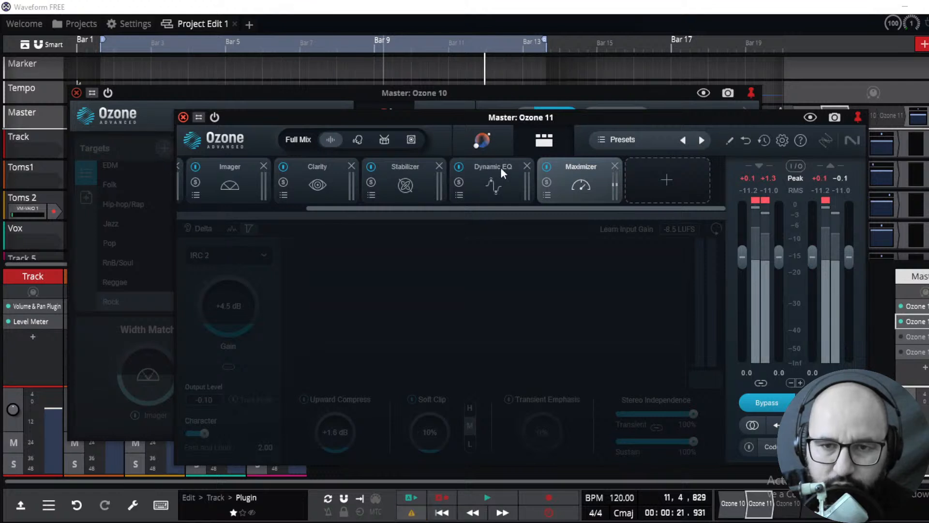
left_click(489, 141)
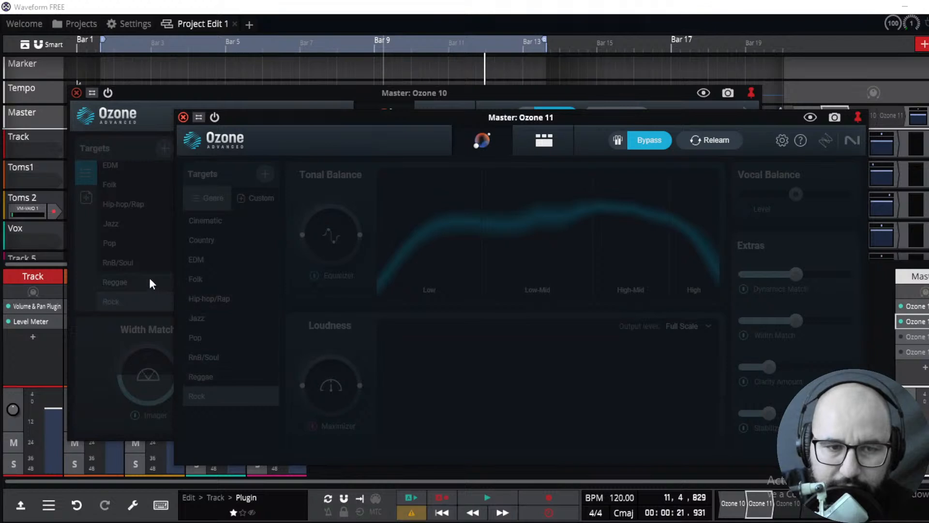
Close both the Ozone 10 and Ozone 11 plugin windows
left_click_drag(268, 124, 347, 101)
left_click(176, 212)
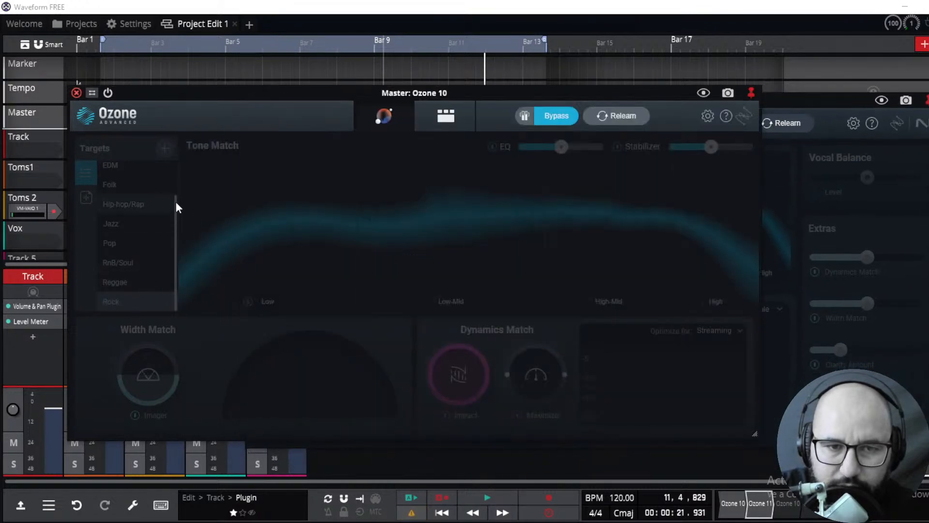
left_click(76, 93)
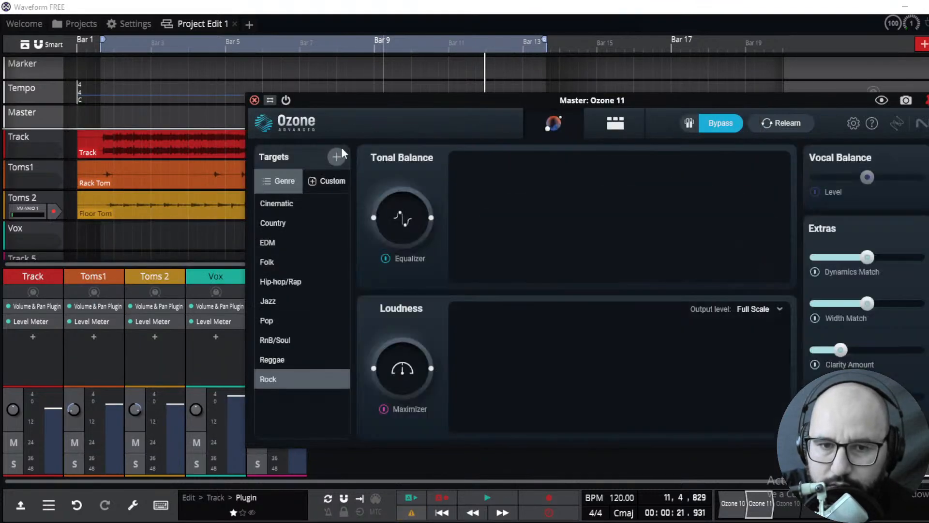
left_click(254, 100)
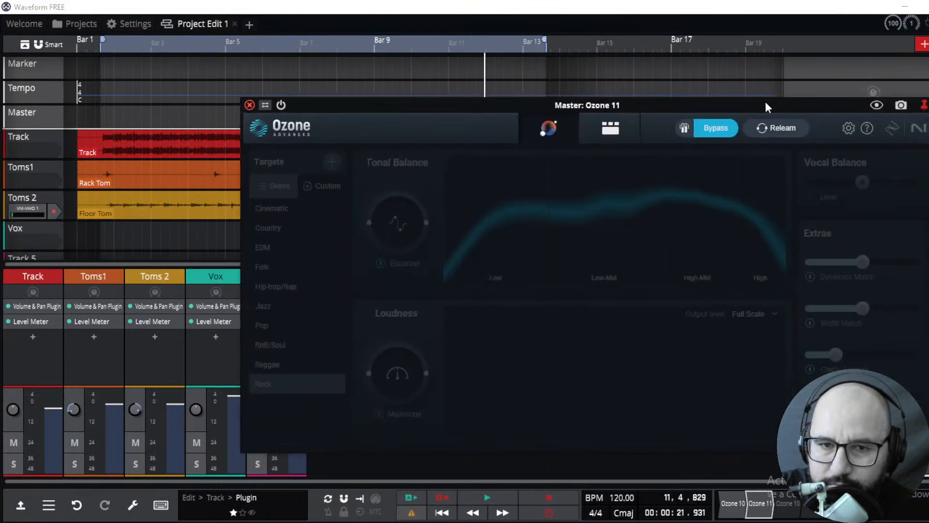
Reopen and arrange both Ozone windows, toggling the Ozone 11 plugin off and on again
left_click_drag(765, 101, 737, 112)
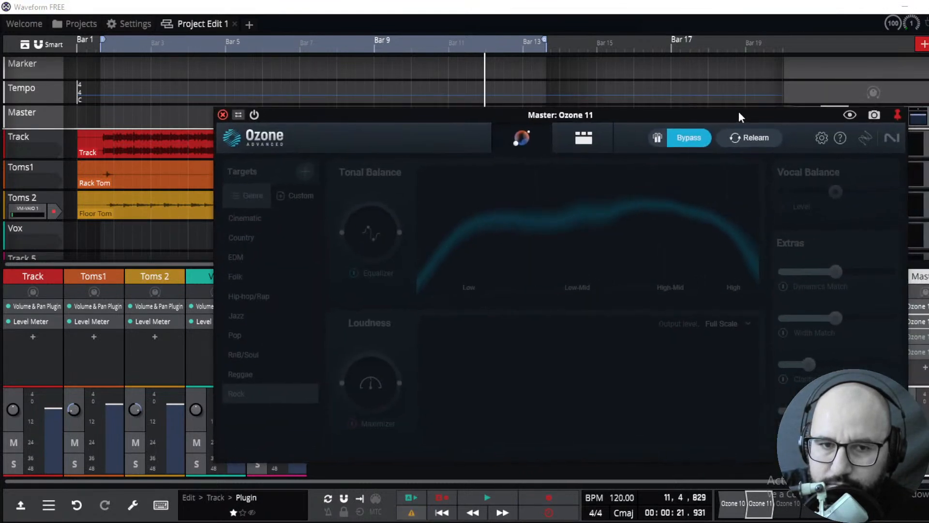
left_click_drag(399, 115, 342, 133)
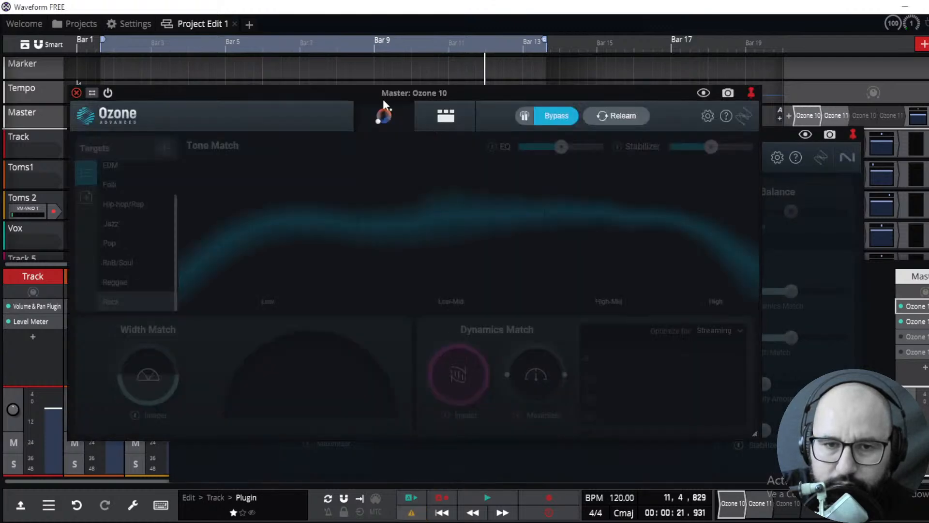
left_click_drag(373, 93, 341, 95)
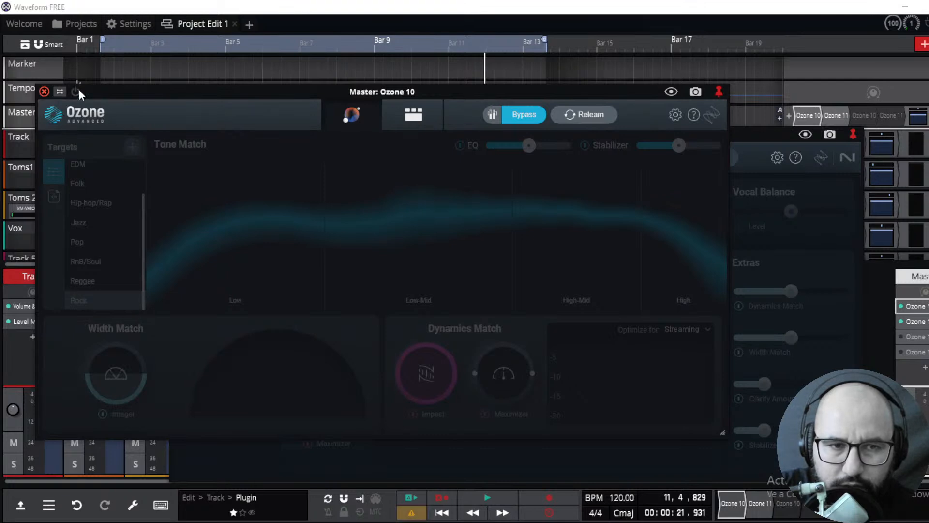
left_click(839, 203)
left_click(211, 135)
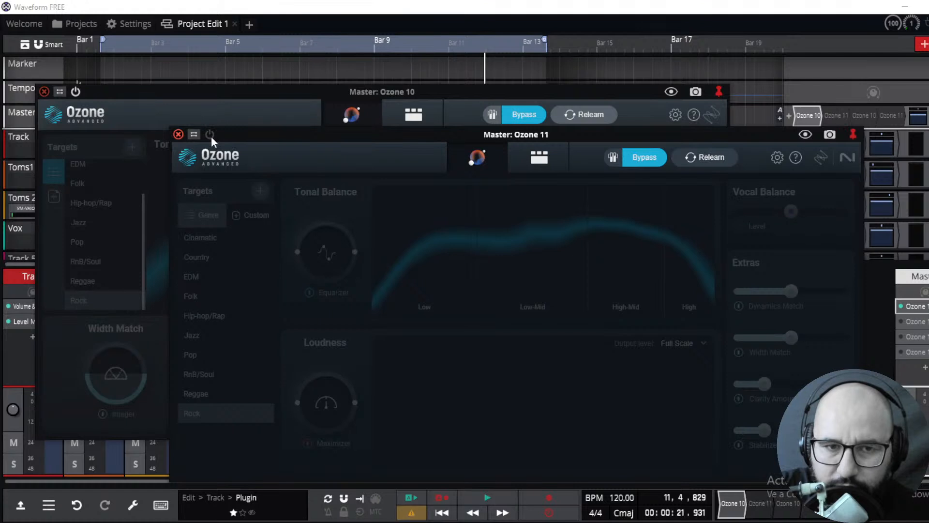
left_click(210, 135)
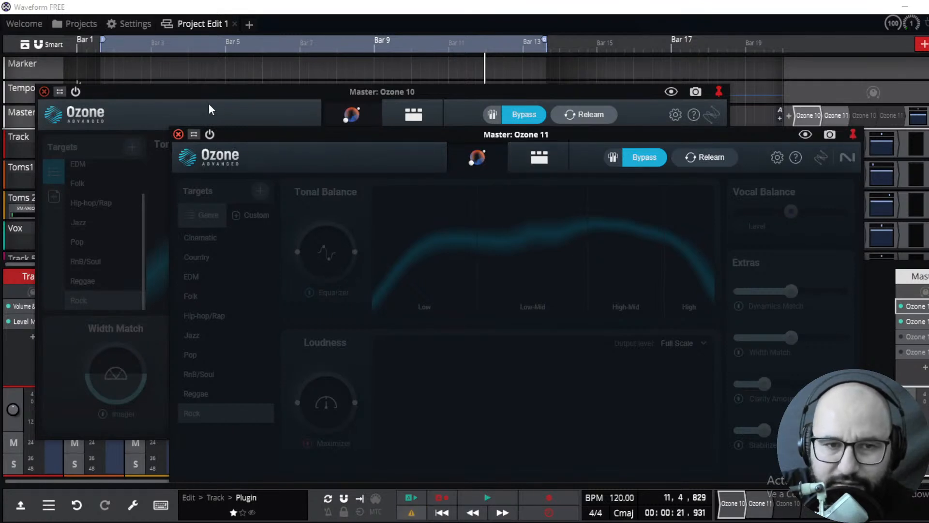
left_click_drag(268, 133, 258, 129)
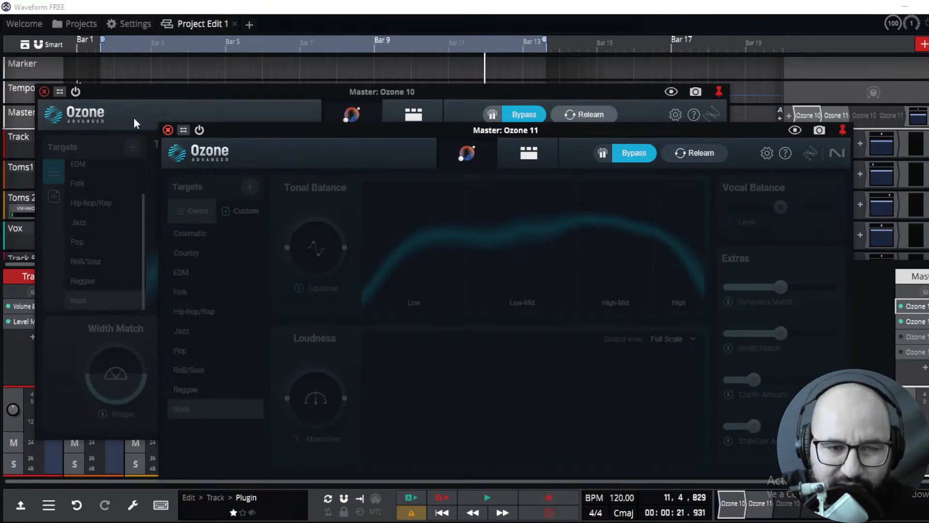
Close the Ozone 10 window, toggle the Ozone 11 plugin's power, and close the Ozone 11 window
left_click(43, 92)
left_click(43, 92)
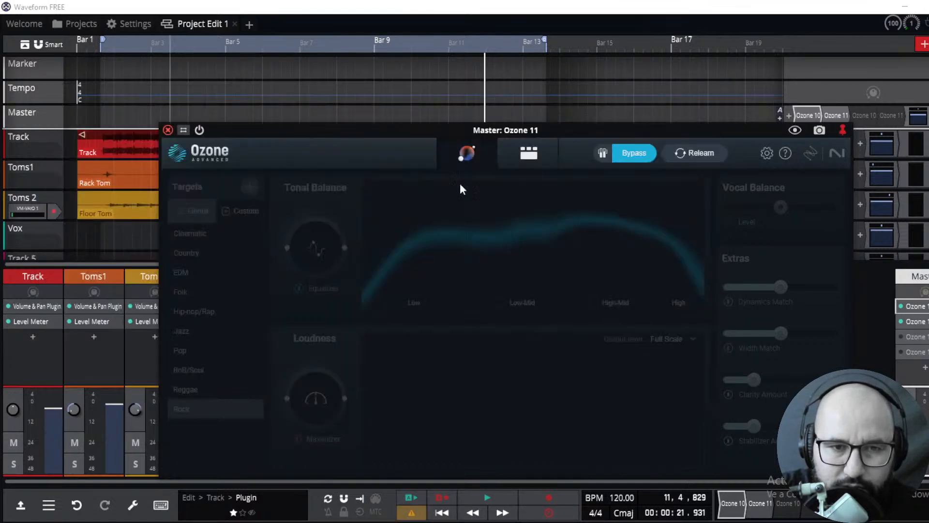
left_click(167, 130)
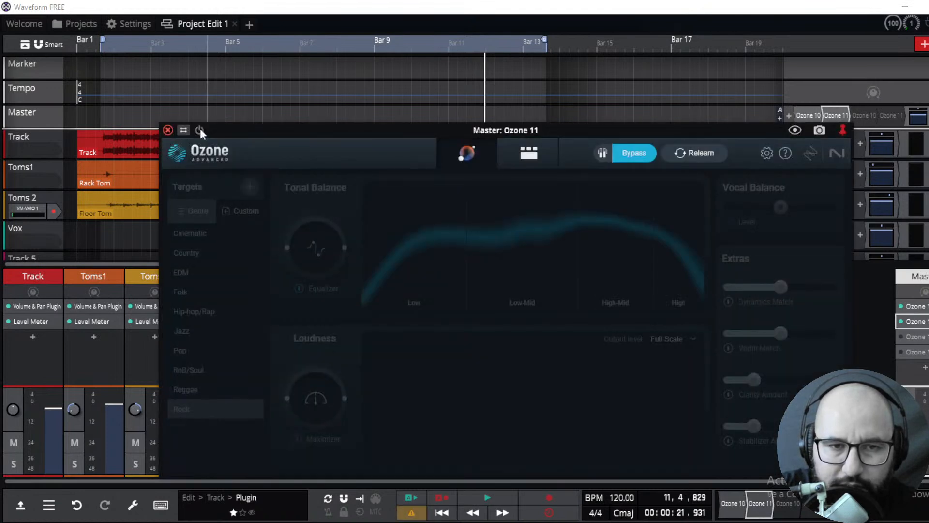
left_click(199, 130)
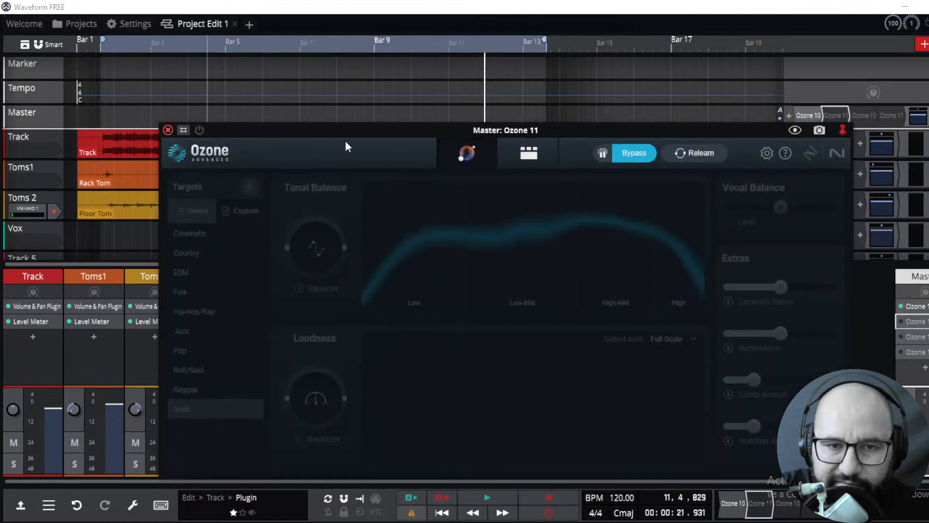
left_click(167, 129)
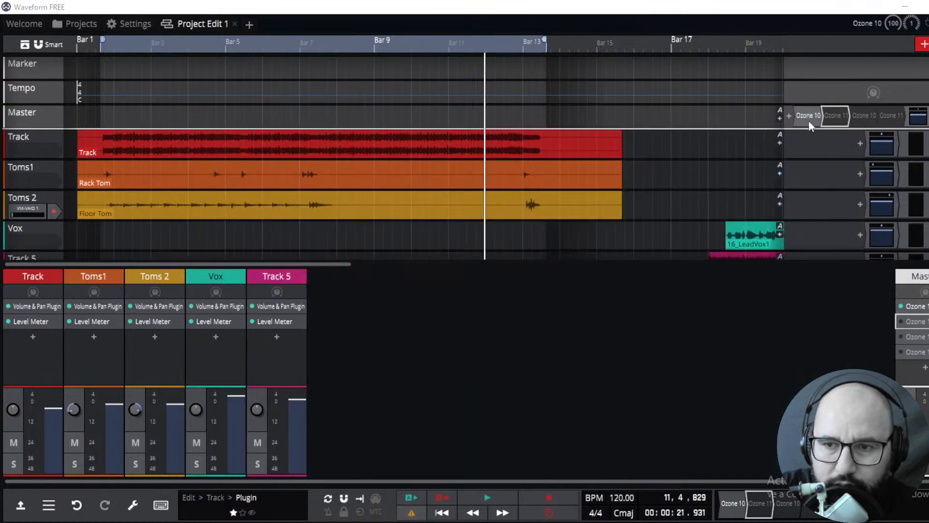
Reopen the Ozone 10 plugin on the master track, switch it off, and close its window
double_click(810, 118)
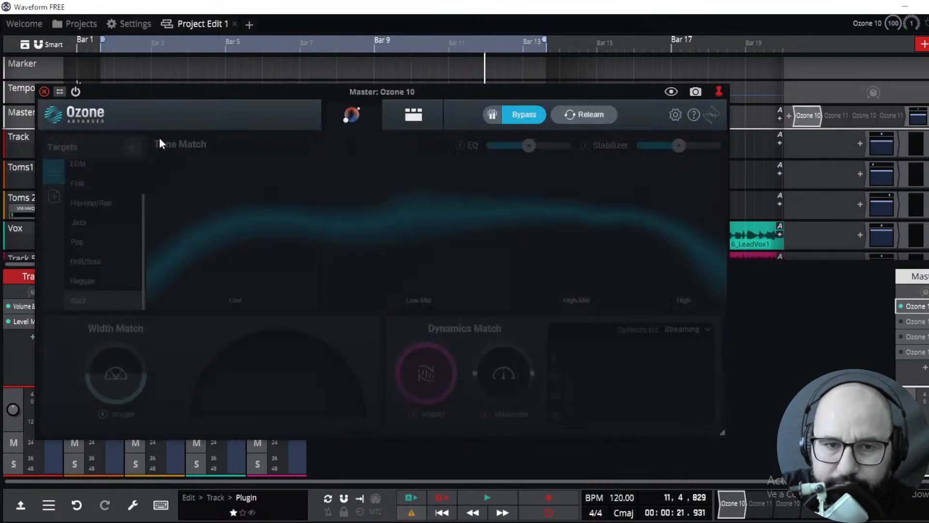
left_click(77, 92)
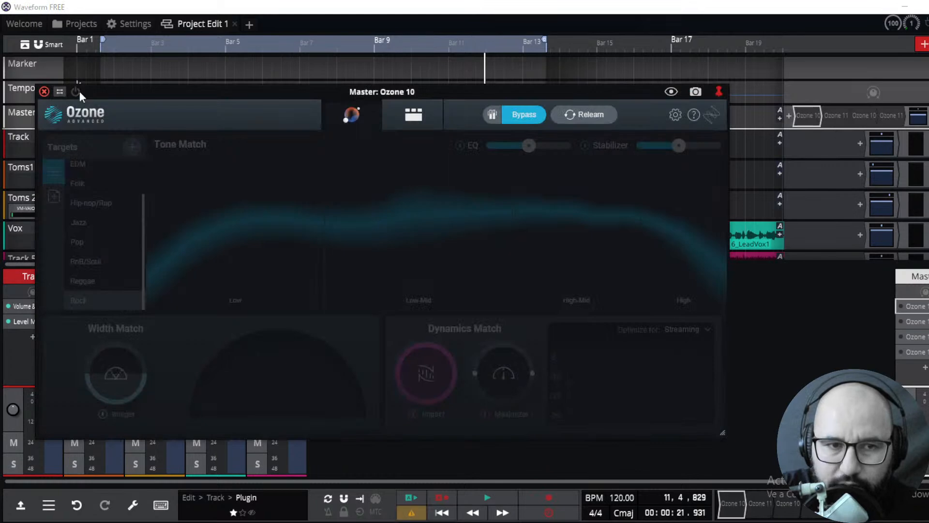
left_click(44, 92)
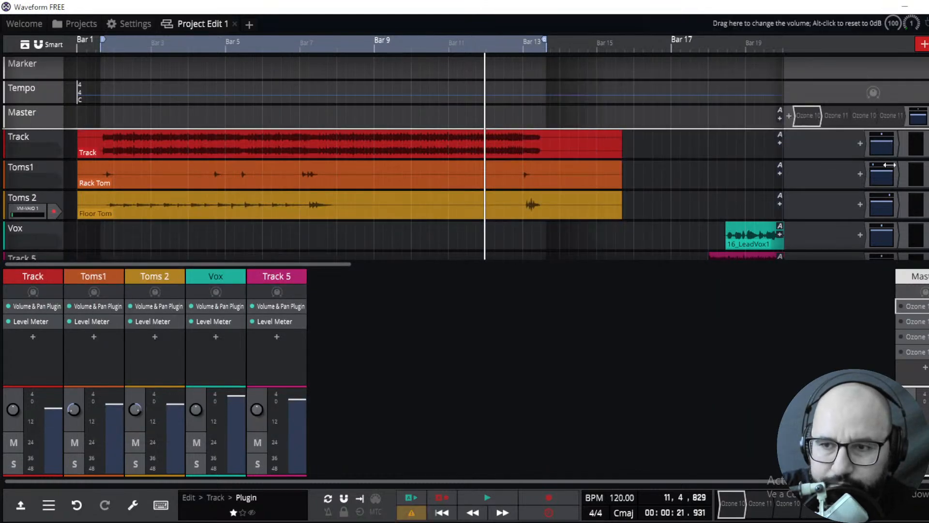
Open the second Ozone 11 instance holding only a Maximizer, switch it off, and close its window
double_click(927, 360)
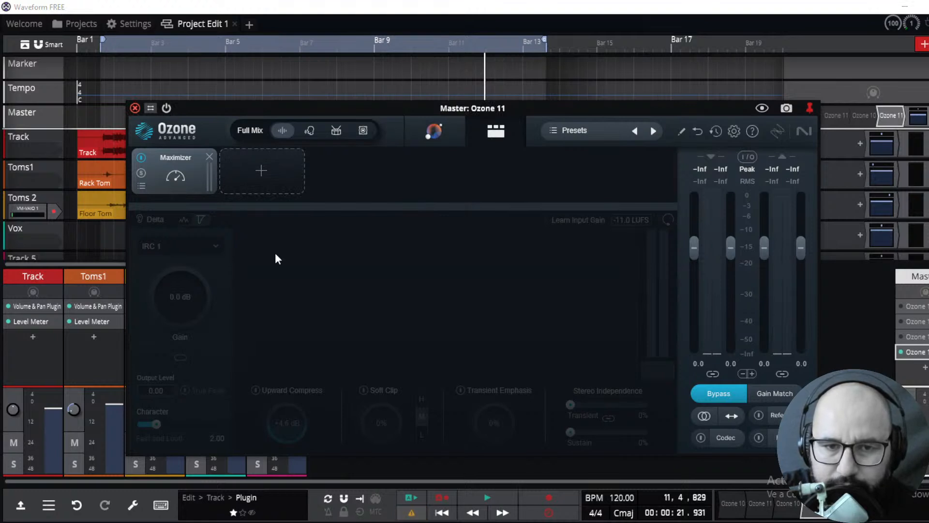
left_click(135, 107)
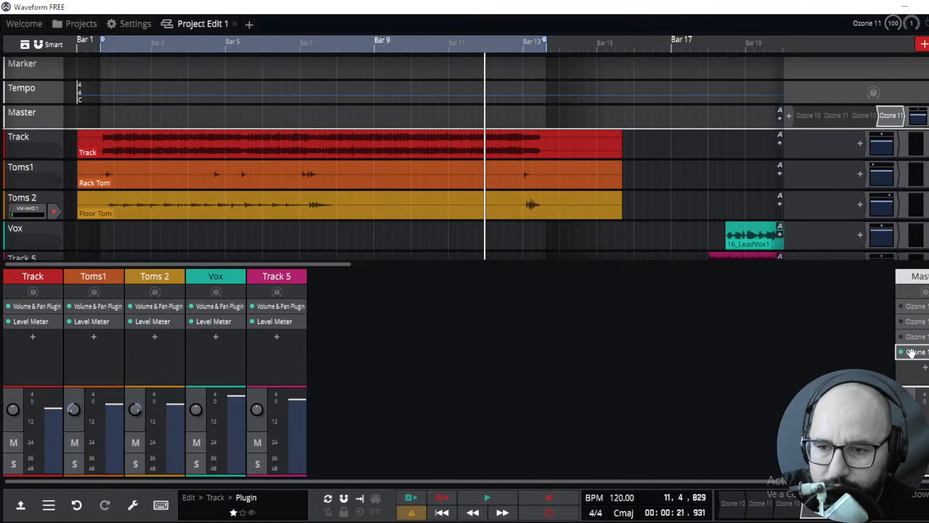
left_click(150, 92)
left_click(166, 108)
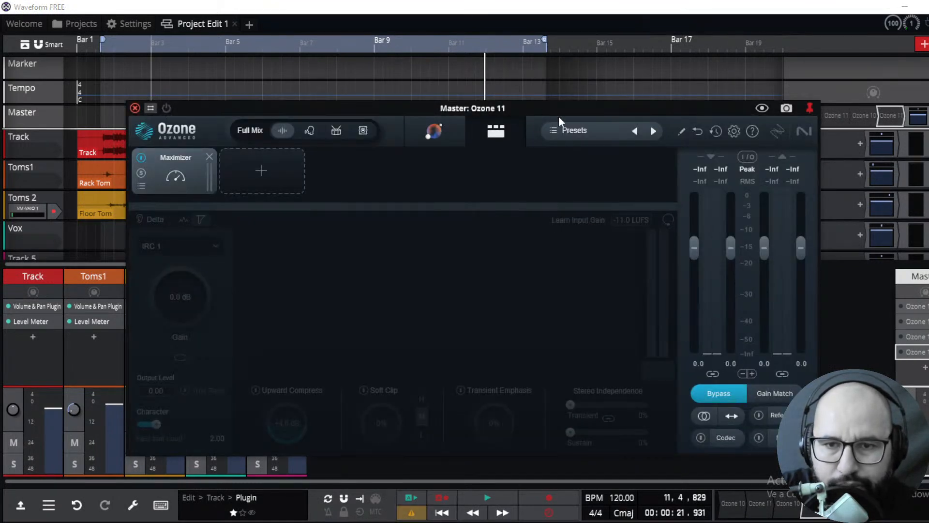
left_click(135, 107)
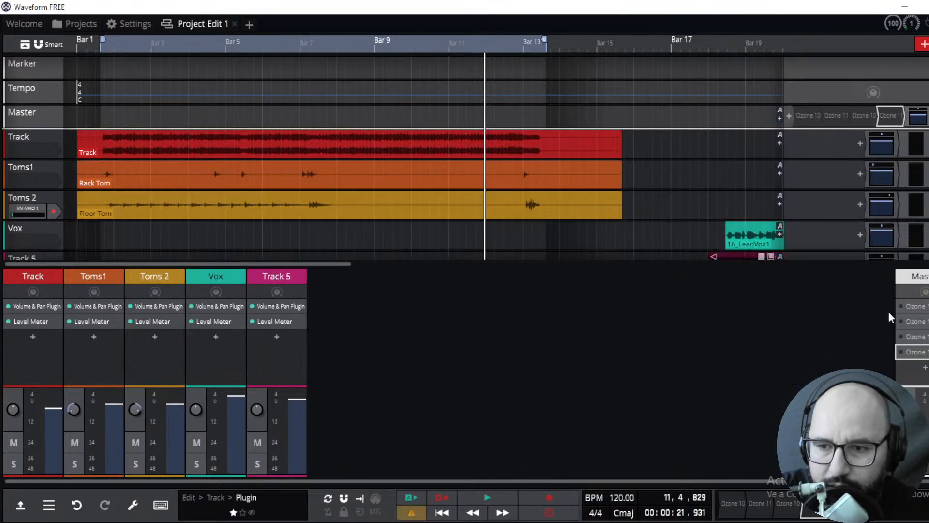
Add a new Ozone 11 instance to the master track's plugin chain, searching the plugin browser for ozone
left_click(926, 368)
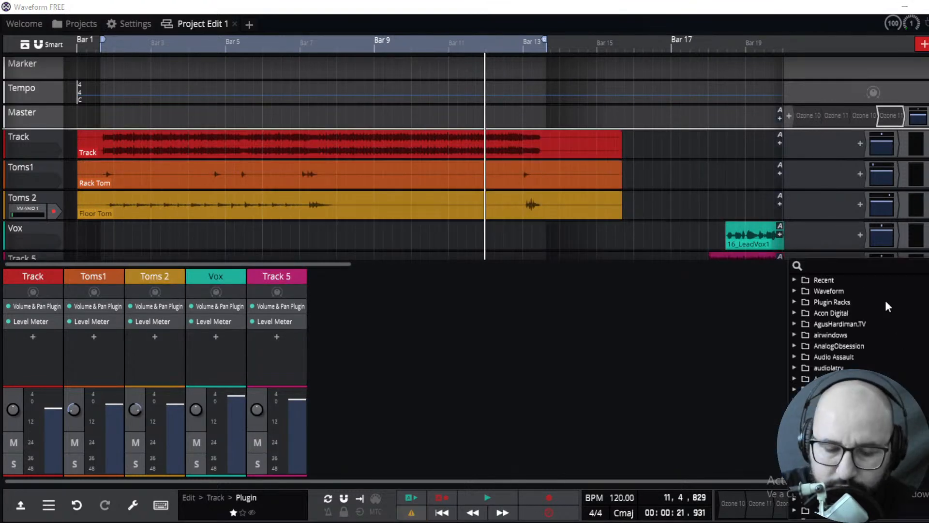
type("ozone")
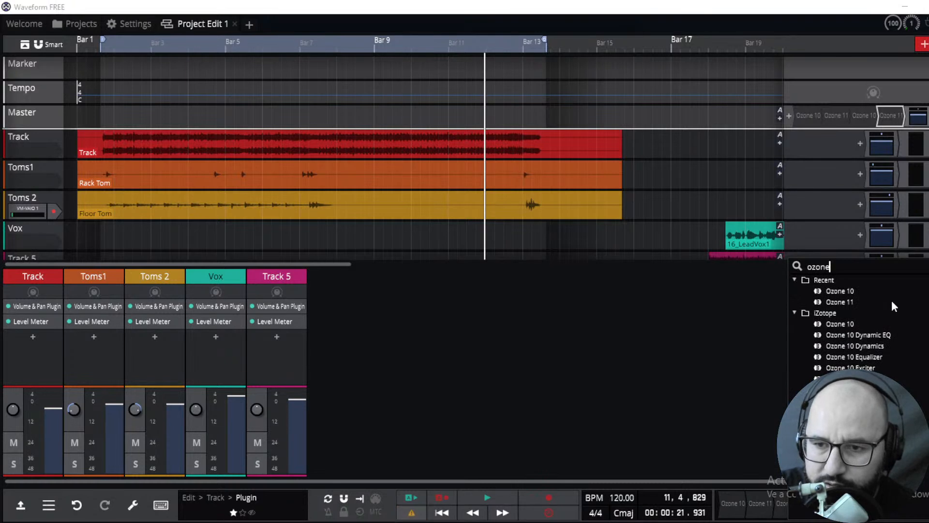
key("Escape")
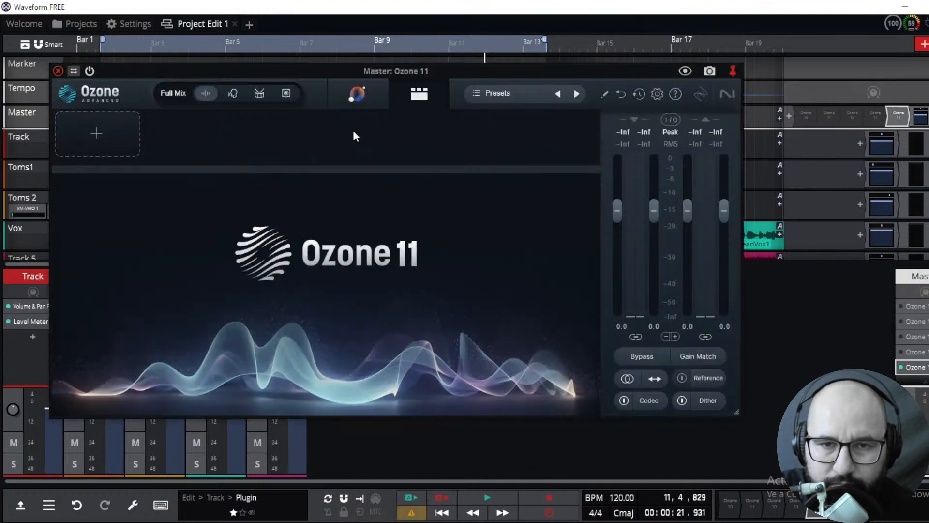
Start the Master Assistant in the new Ozone 11 instance and close its window
left_click(358, 97)
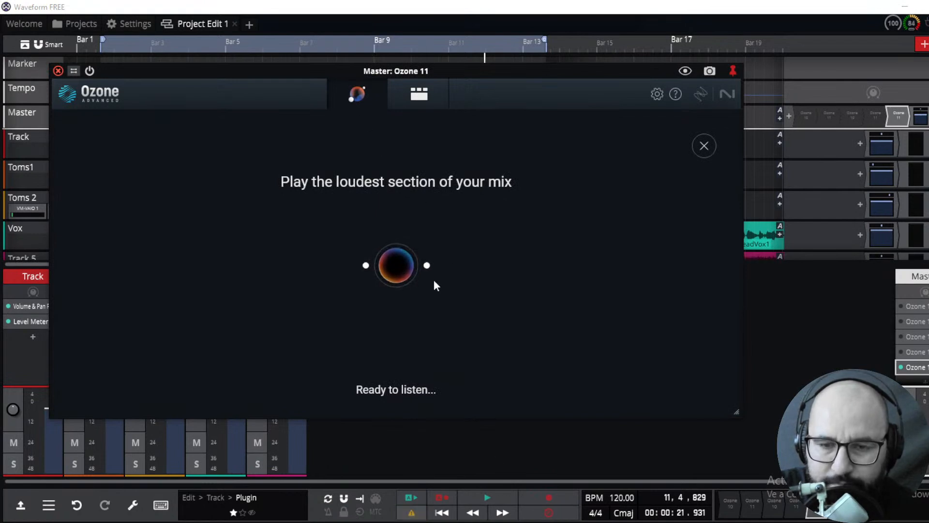
left_click(58, 71)
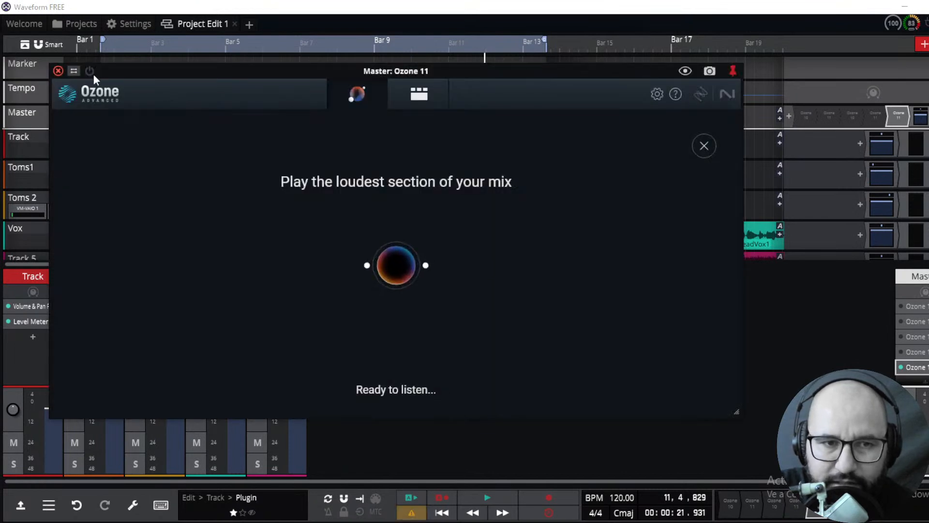
left_click(58, 71)
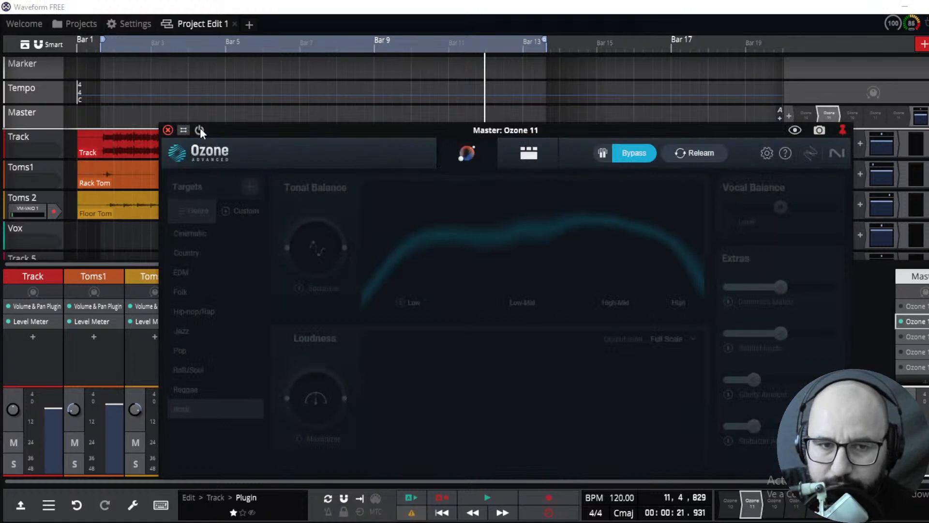
Inspect the original Ozone 11 module chain through to the Maximizer, then return to its Assistant view
left_click(530, 154)
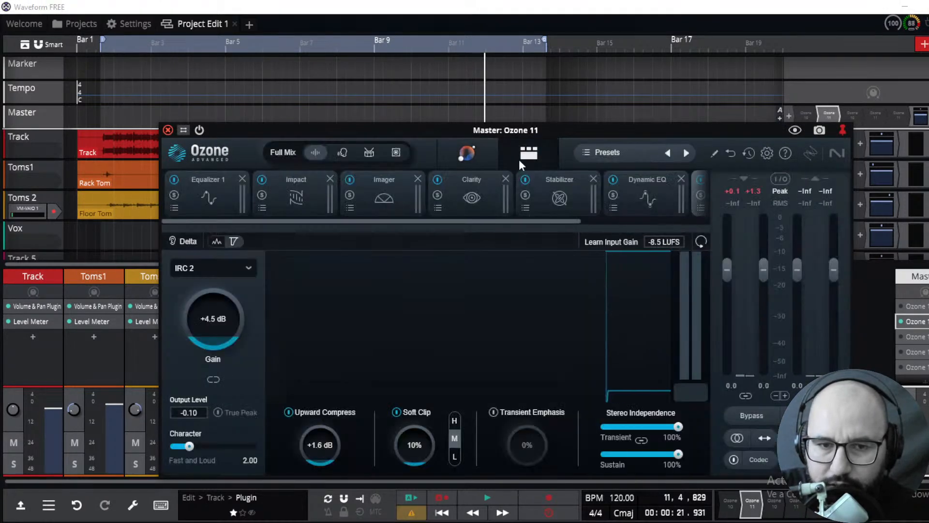
left_click_drag(570, 221, 649, 222)
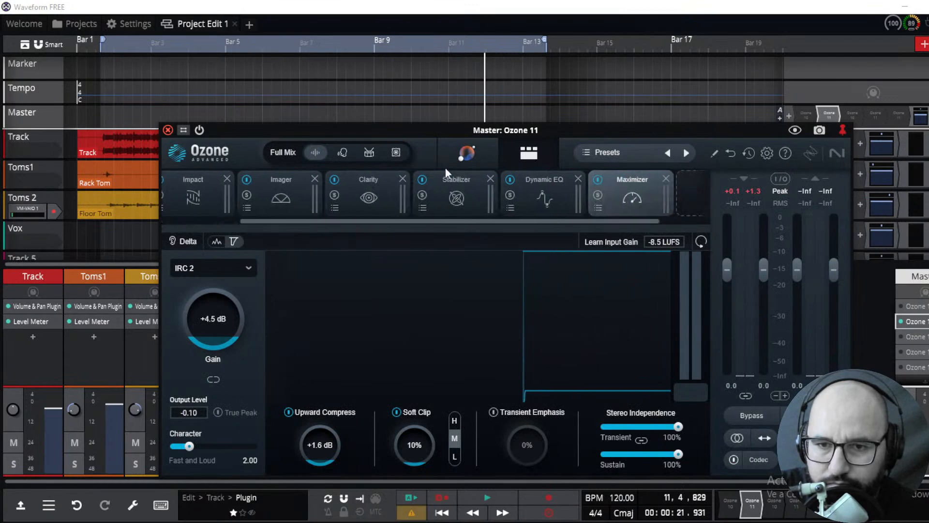
left_click(465, 153)
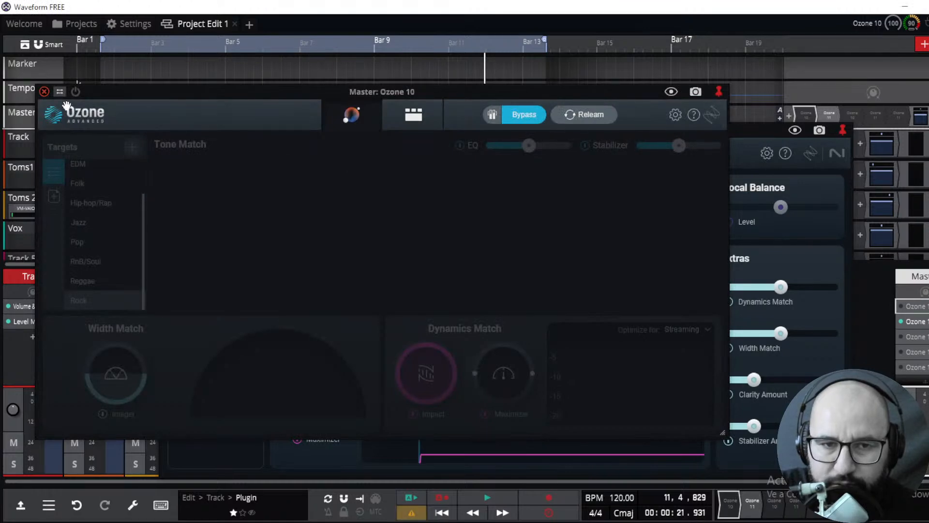
Switch the Ozone 10 plugin on and review its module chain and Assistant genre target list
left_click(76, 91)
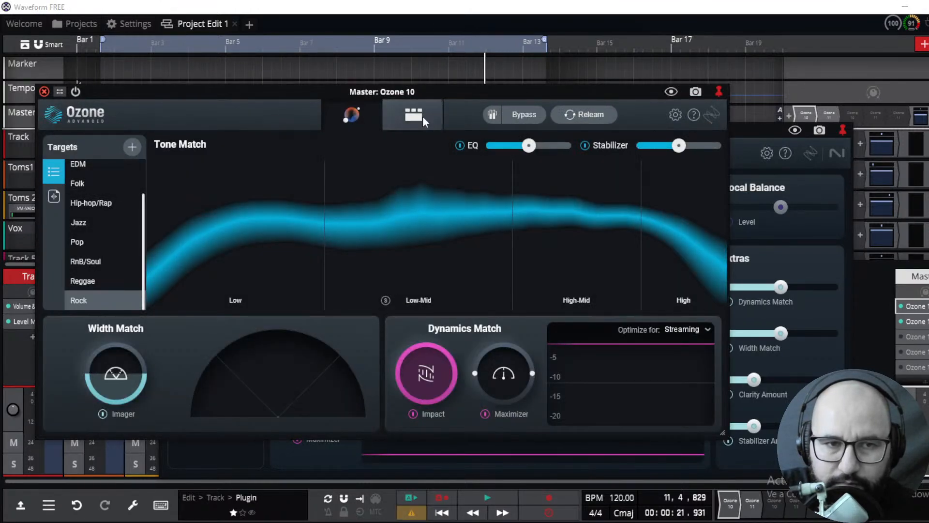
left_click(422, 114)
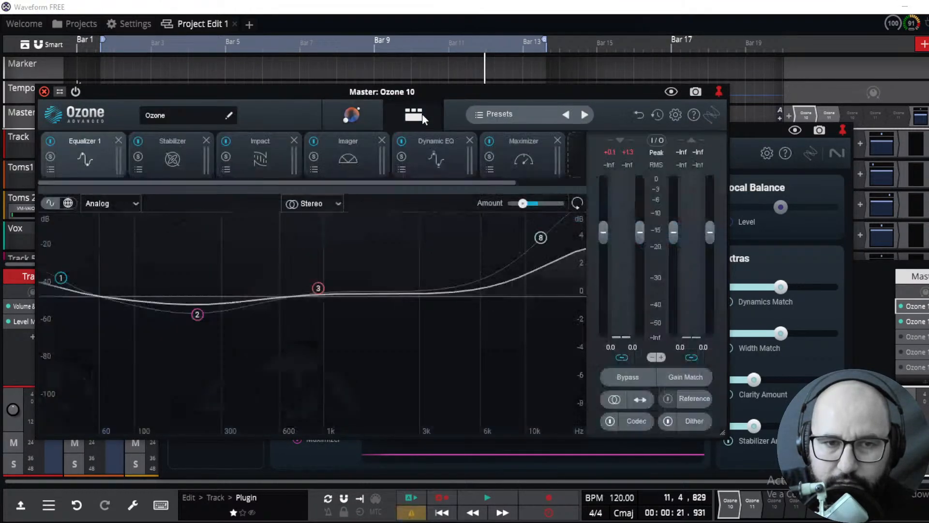
left_click(345, 118)
scroll(145, 218, "up", 3)
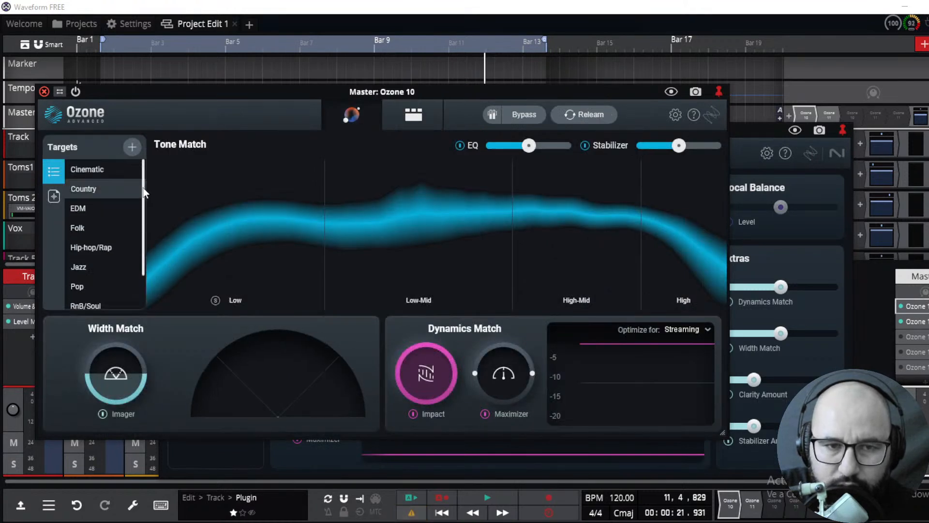
scroll(146, 254, "down", 3)
scroll(145, 242, "up", 2)
Compare both Assistant views, moving the Ozone 10 window and checking its Optimize for options
left_click(743, 141)
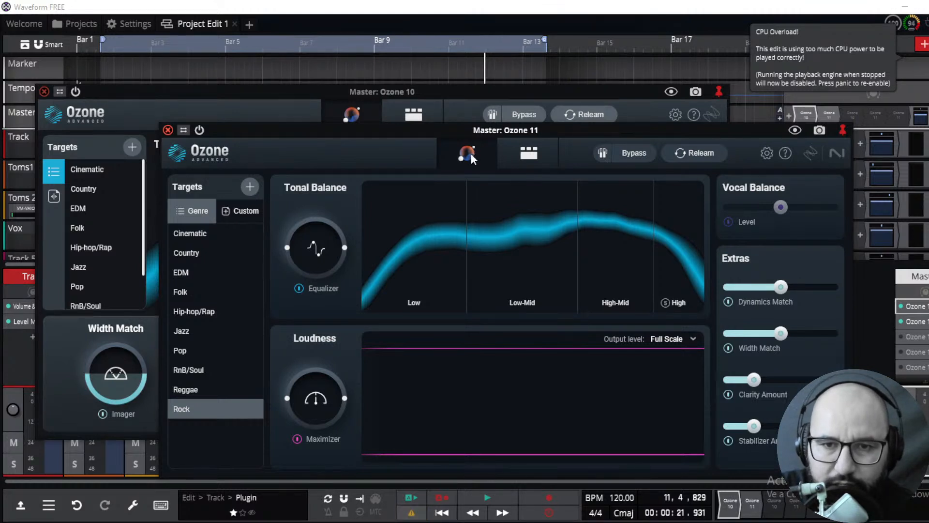
left_click(360, 112)
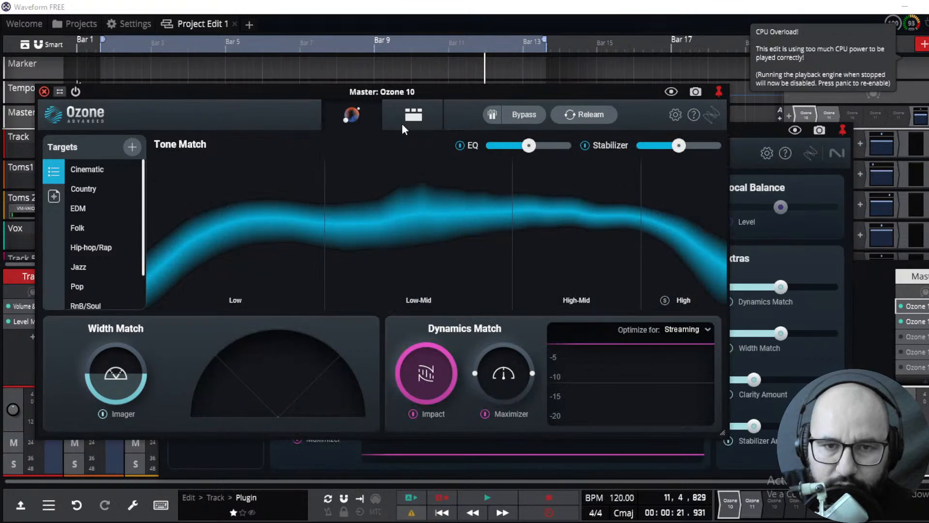
left_click(747, 150)
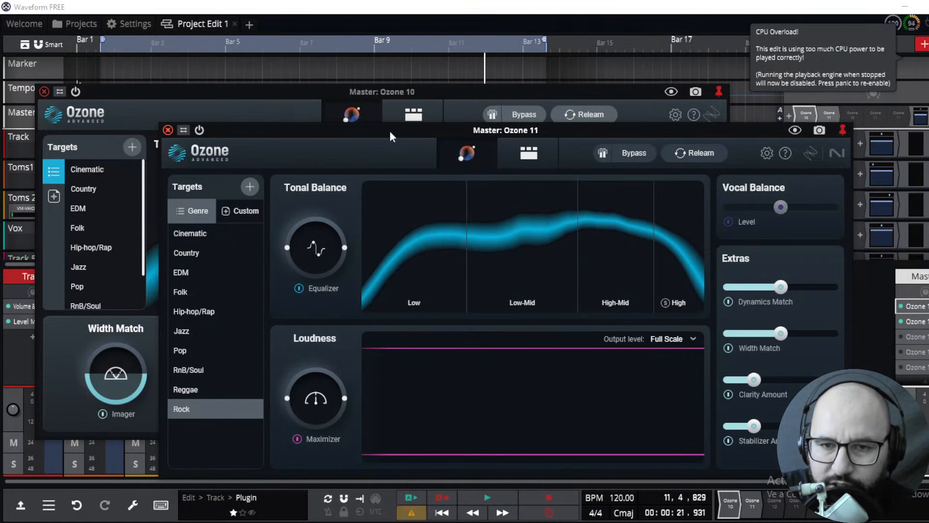
left_click(357, 118)
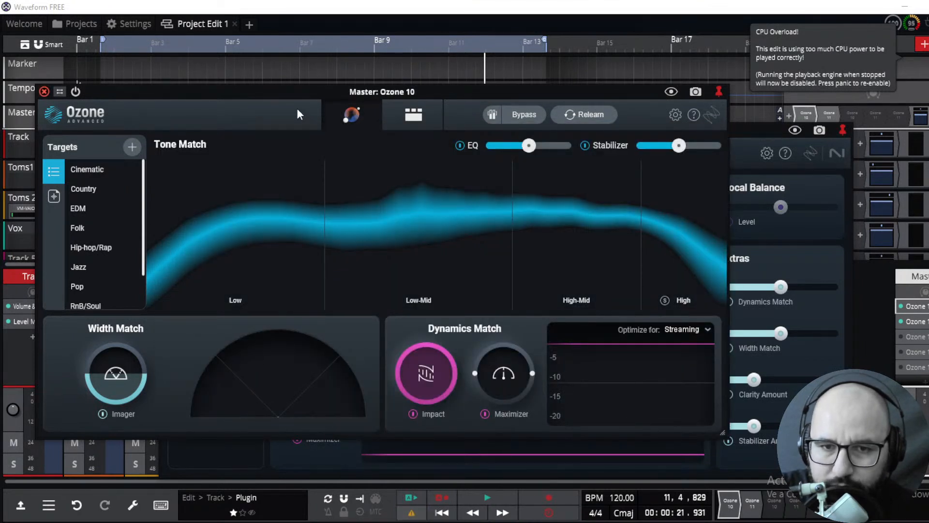
left_click_drag(332, 97, 289, 73)
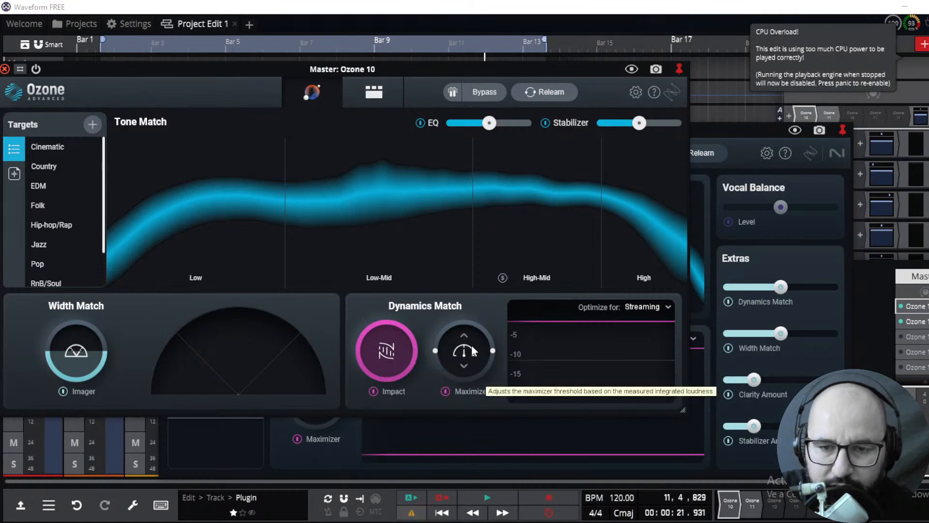
left_click(668, 307)
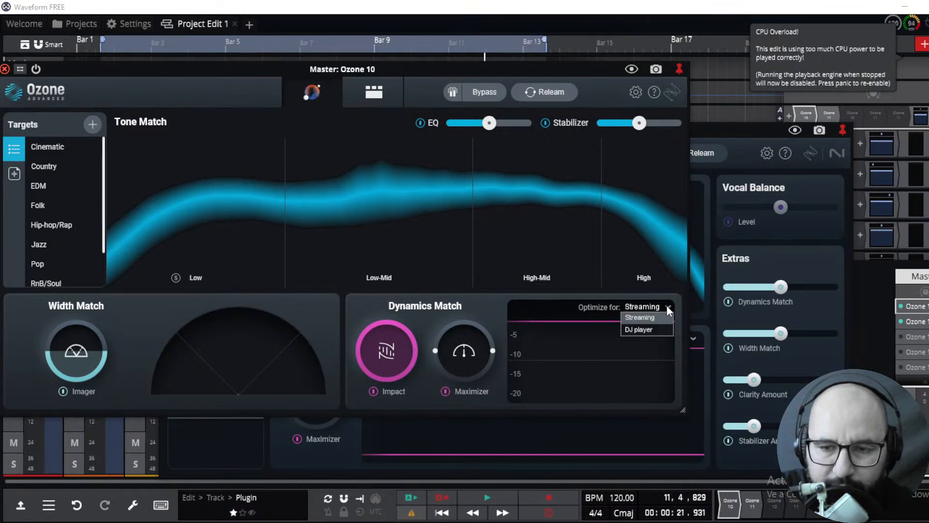
left_click(488, 302)
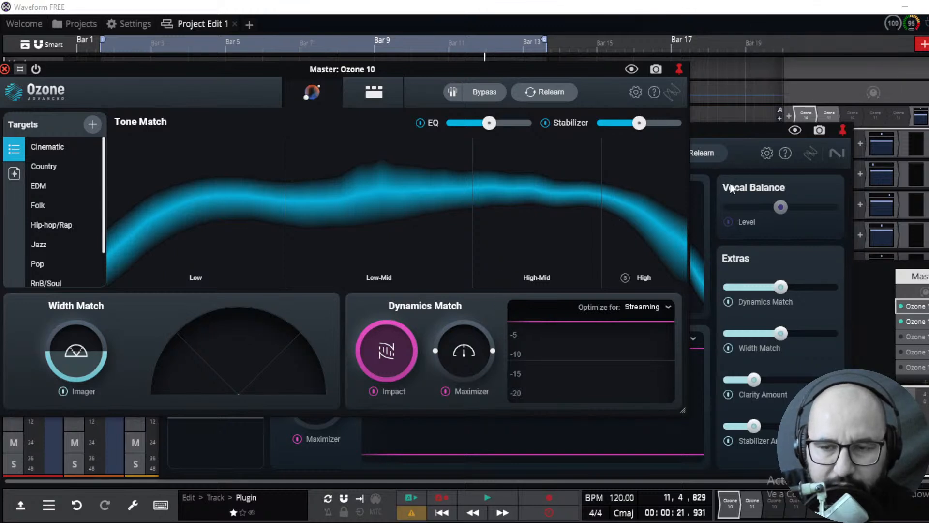
Reposition the Ozone 11 window and review its Loudness Output level options
left_click(742, 144)
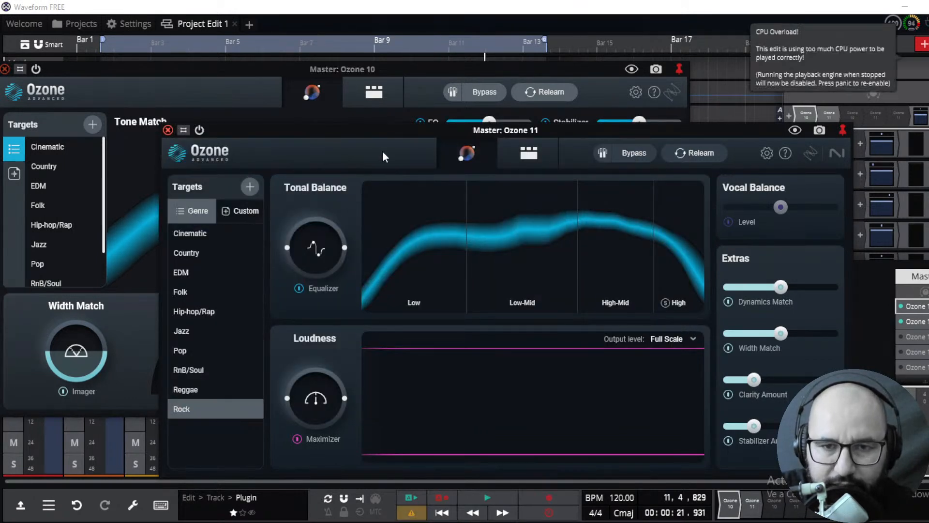
left_click_drag(373, 132, 368, 130)
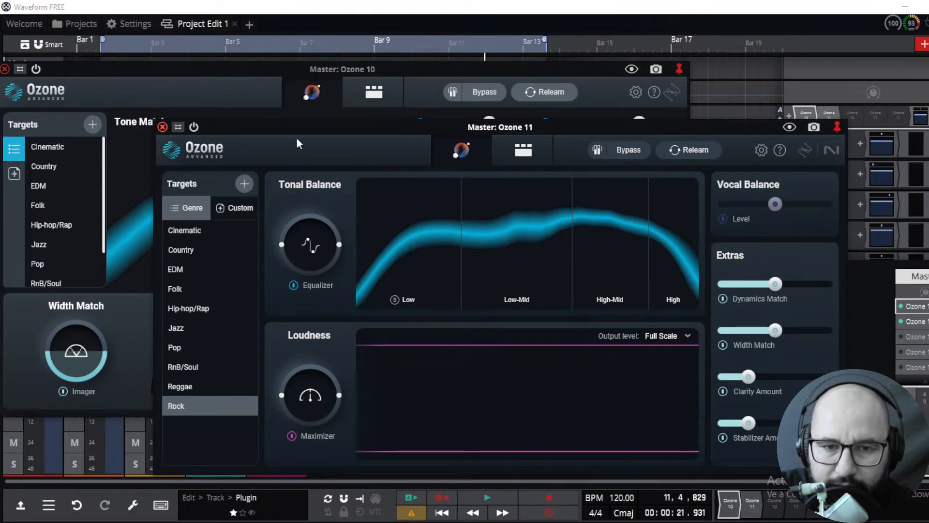
left_click_drag(291, 132, 253, 202)
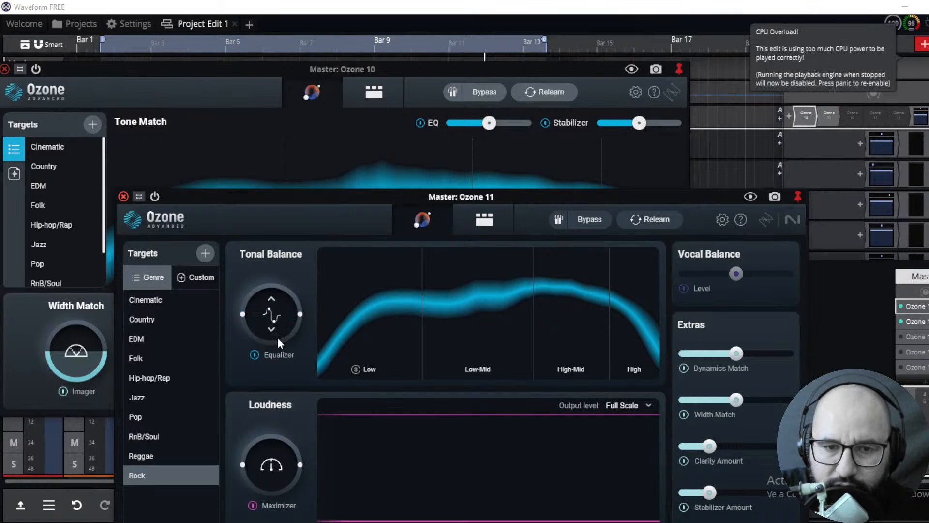
left_click_drag(278, 305, 276, 308)
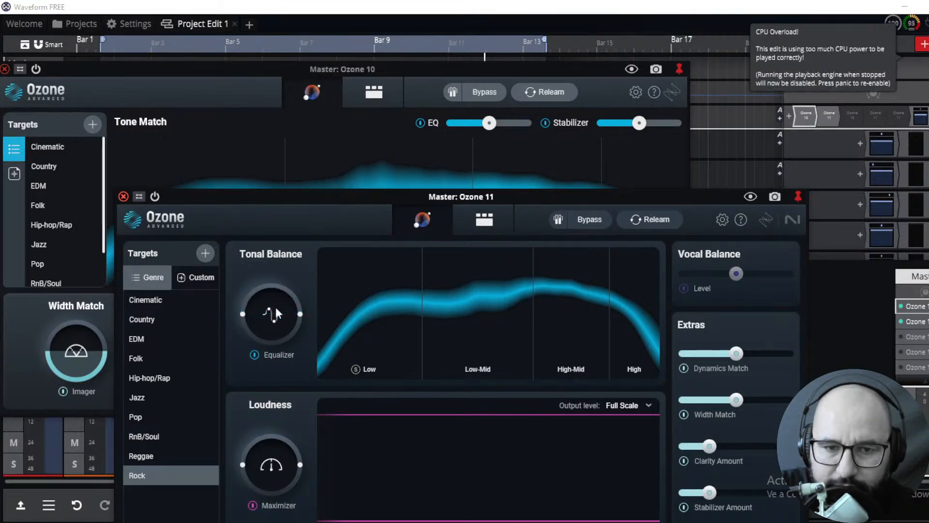
left_click_drag(355, 199, 355, 178)
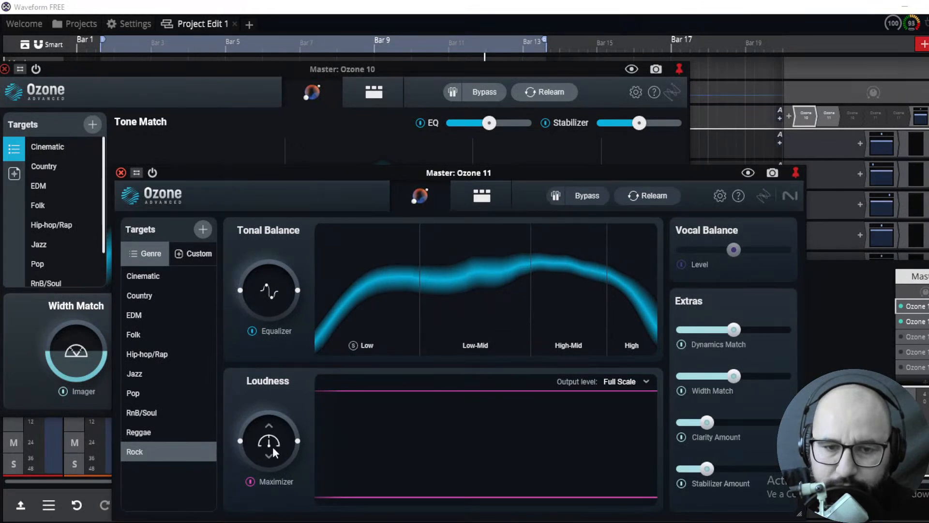
left_click(632, 382)
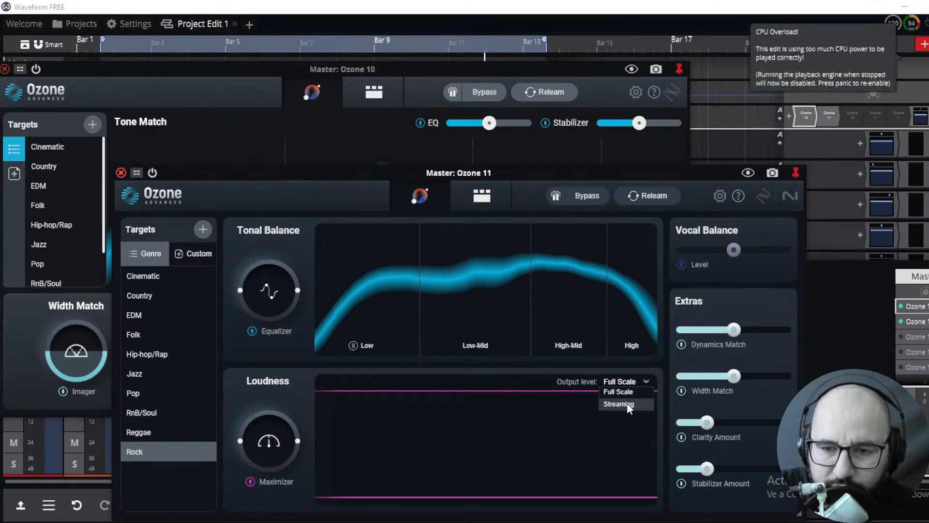
left_click(548, 405)
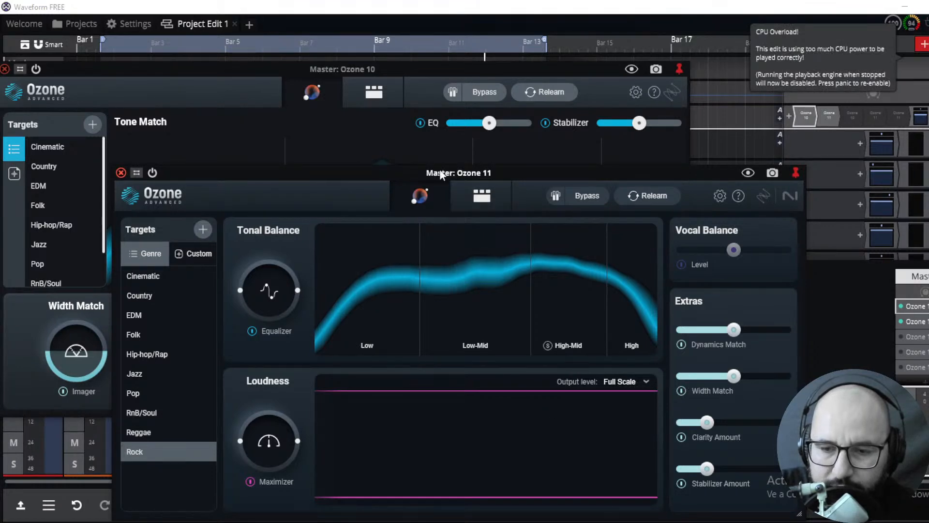
left_click_drag(446, 175, 463, 188)
left_click_drag(553, 290, 484, 152)
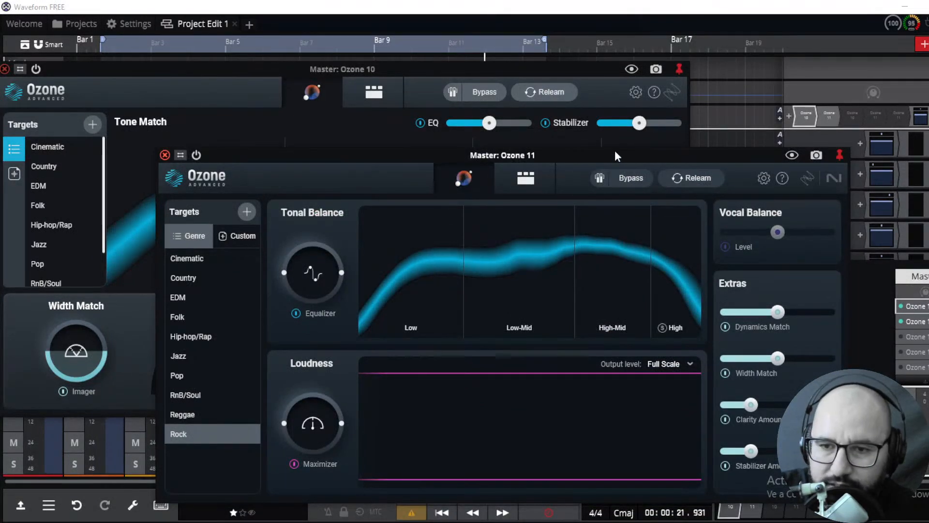
left_click_drag(664, 148, 640, 124)
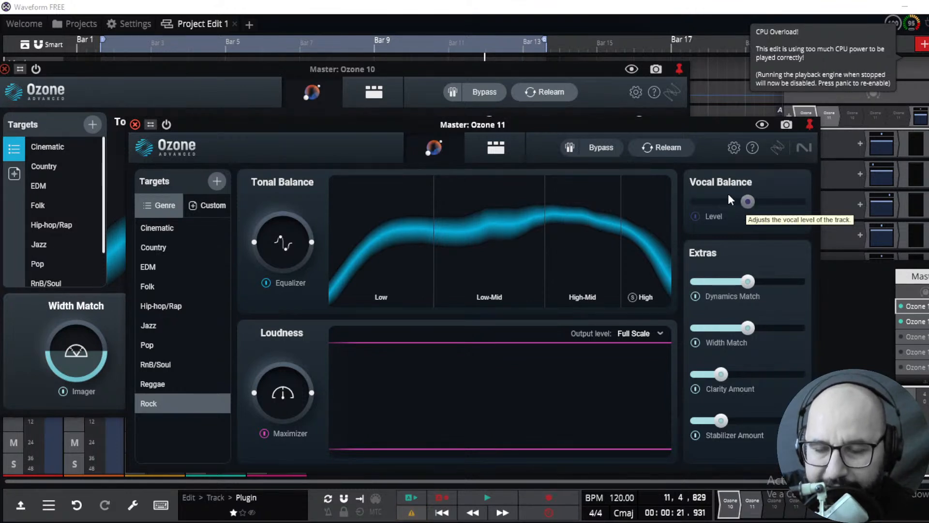
Disable Dynamics Match and Clarity Amount in the Ozone 11 Assistant extras
left_click(340, 70)
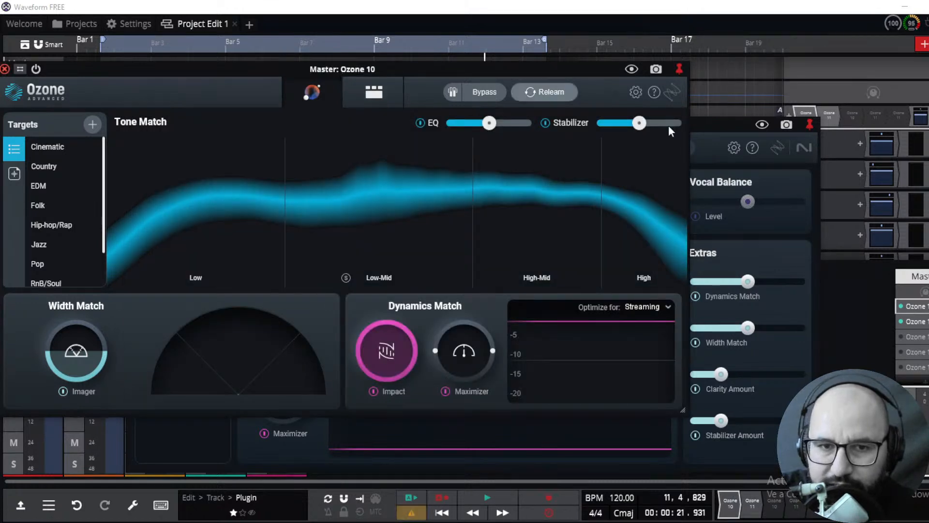
left_click(713, 129)
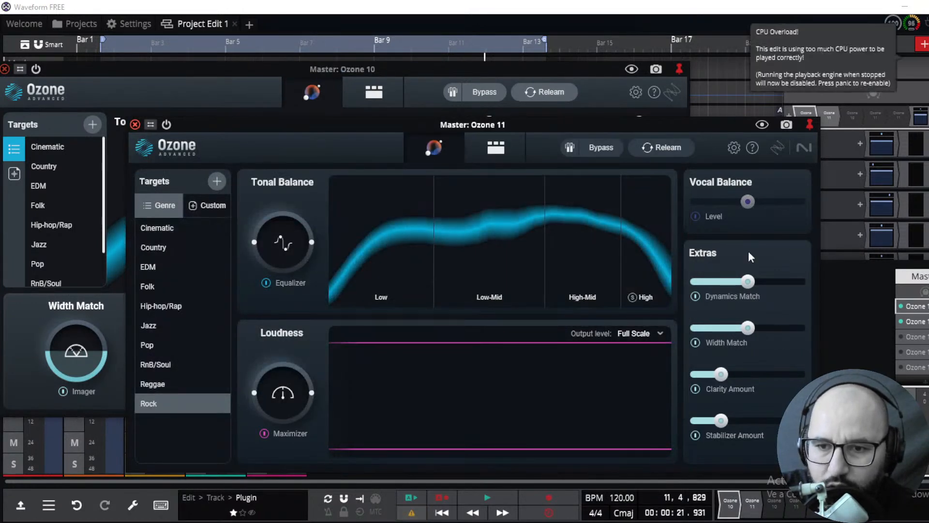
left_click(696, 296)
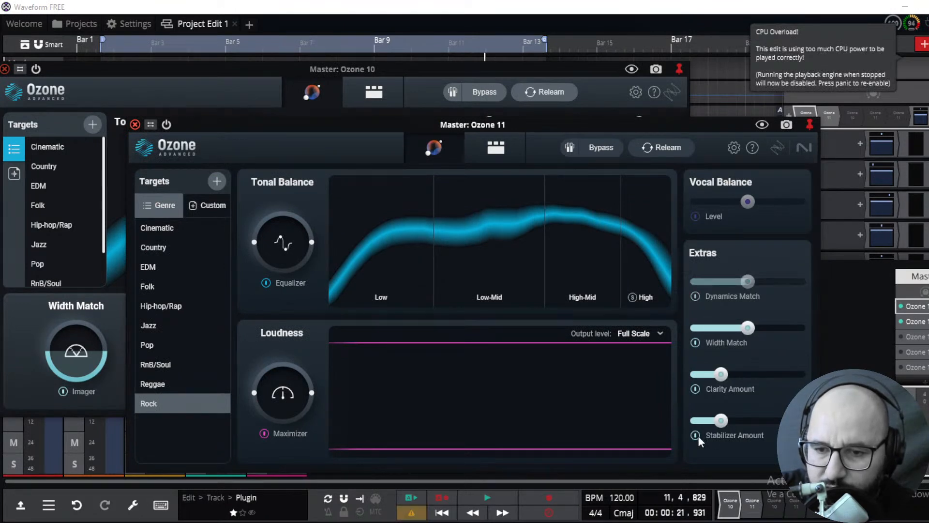
left_click(695, 389)
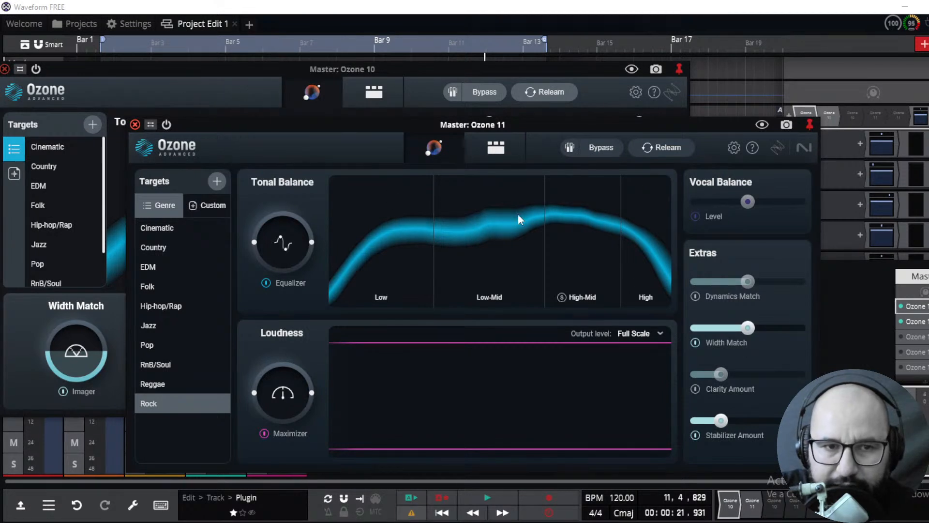
Switch between the Ozone 10 and Ozone 11 Assistant windows, bringing Ozone 10 to the front
left_click(158, 89)
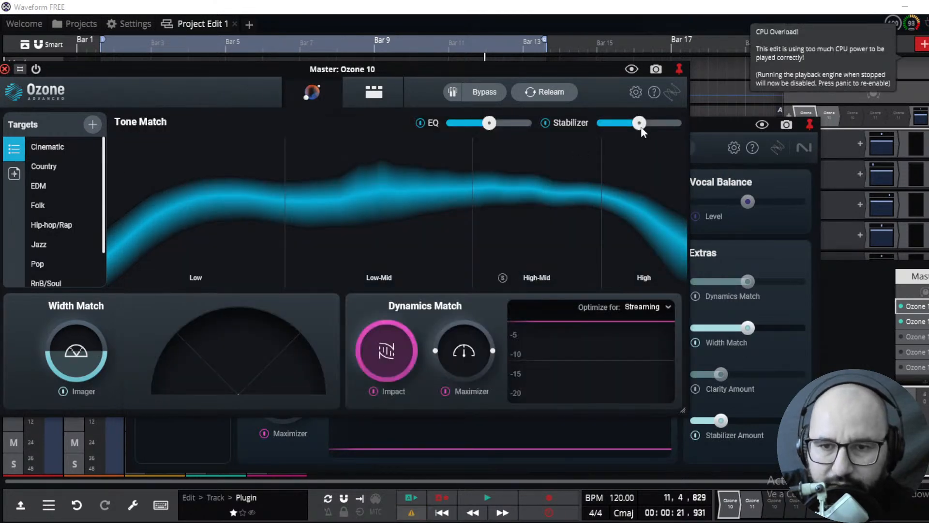
left_click(714, 148)
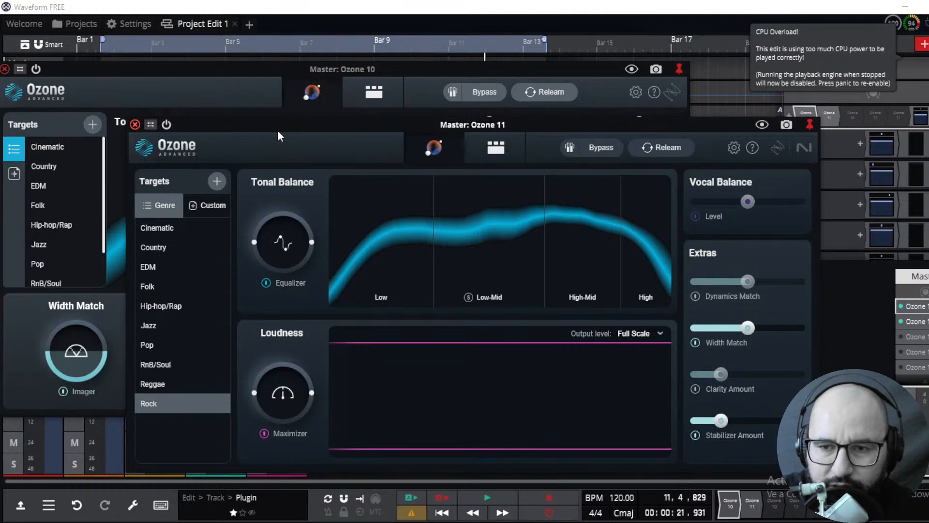
left_click(246, 72)
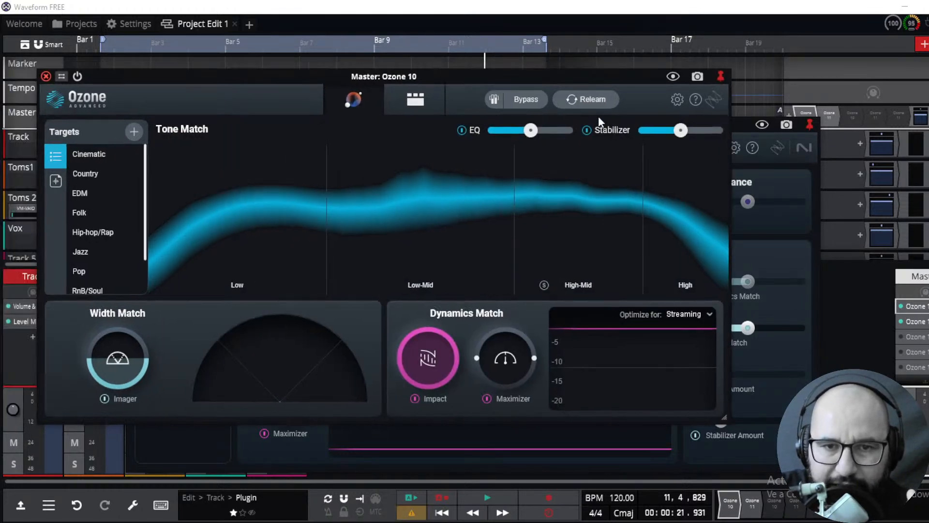
Bring the Ozone 11 window to the front and open its module chain view
left_click(770, 165)
left_click(489, 154)
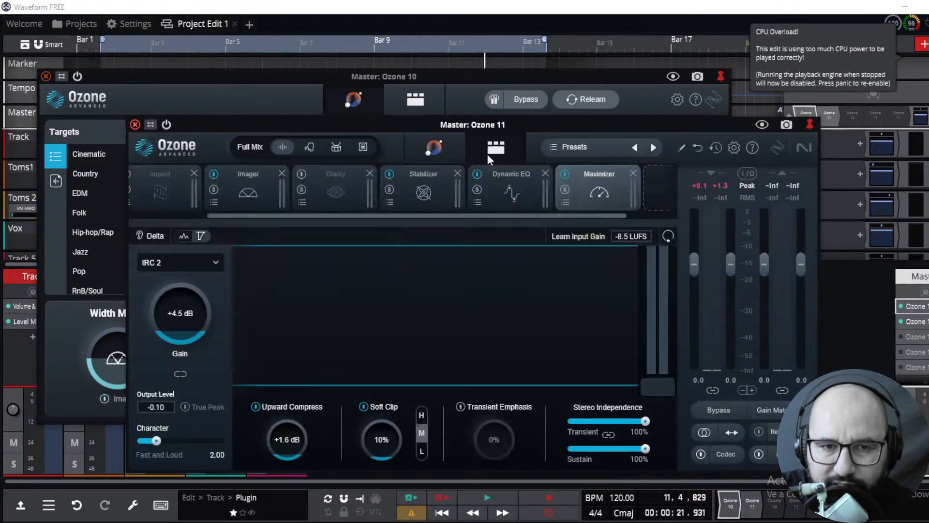
Switch Ozone 11's stem focus mode through Vocals and settle on Drums
left_click(310, 147)
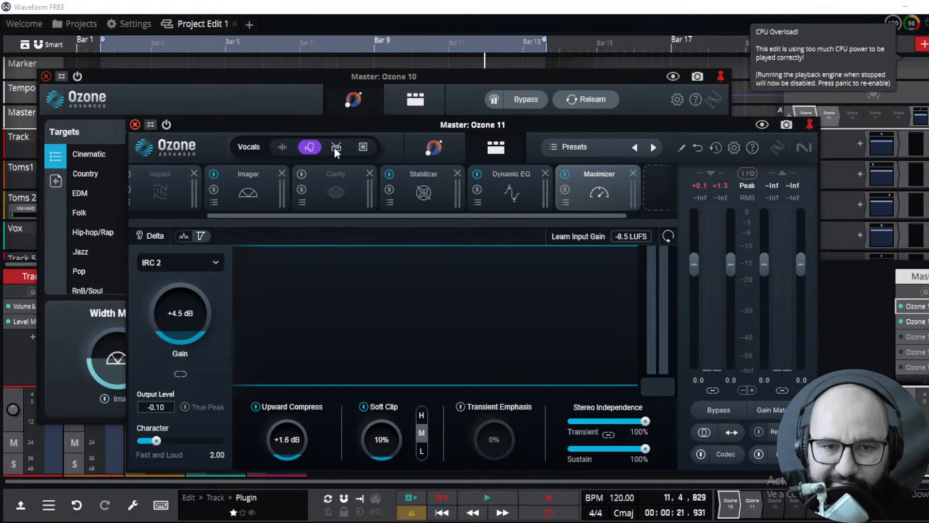
left_click(363, 147)
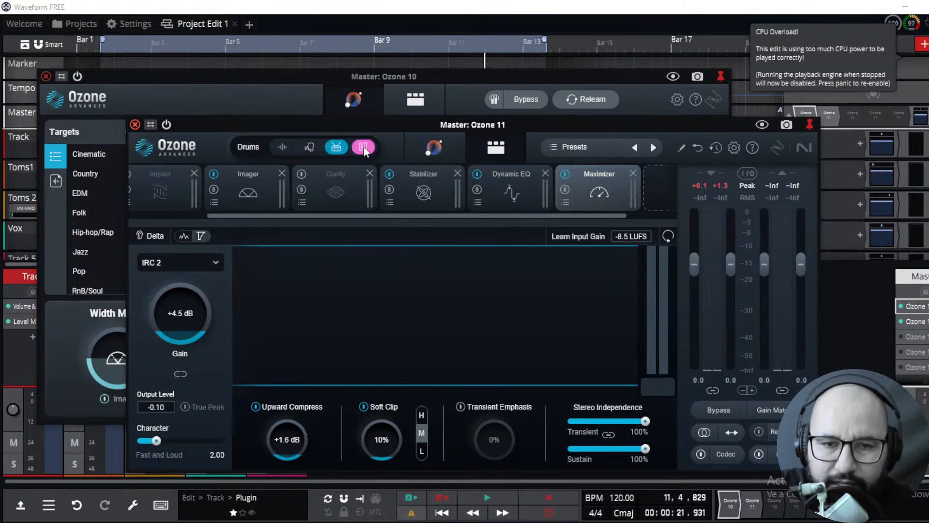
left_click(310, 149)
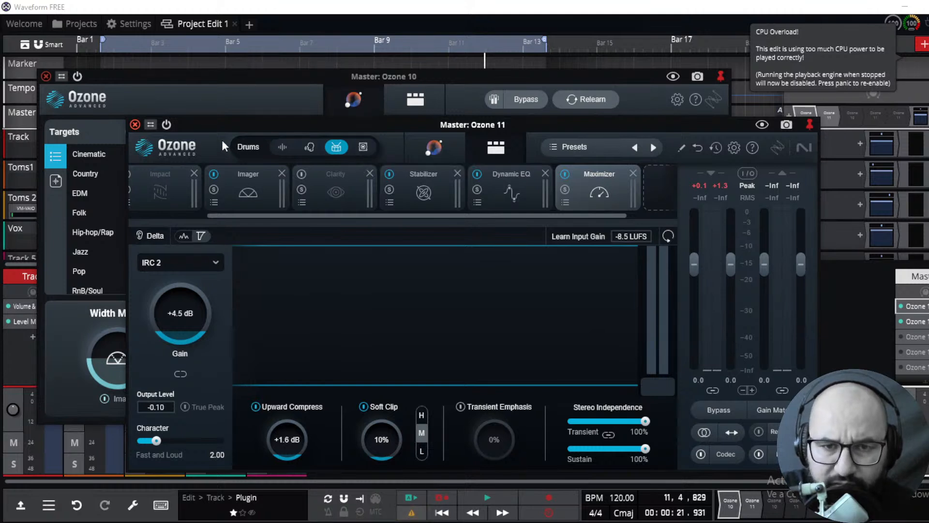
Alternate between the Ozone 10 Assistant window and the Ozone 11 module window to compare them
left_click(259, 109)
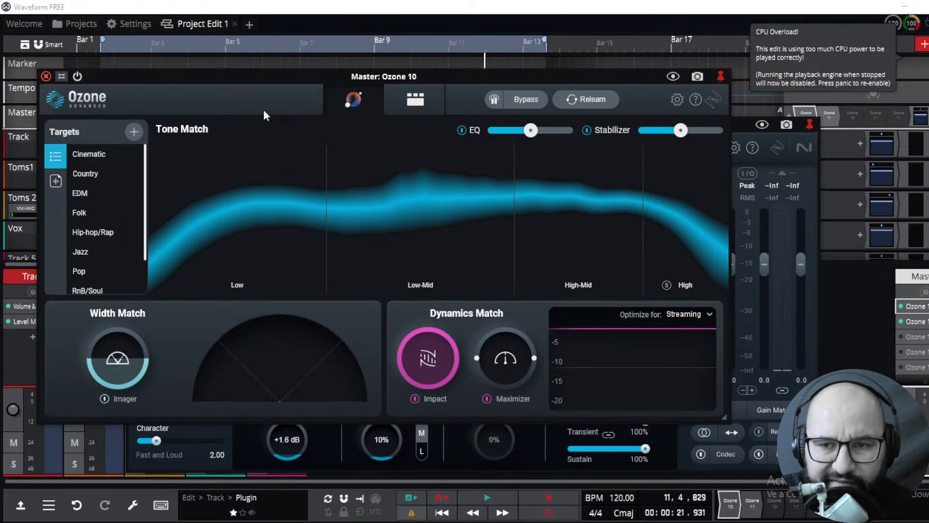
left_click(742, 130)
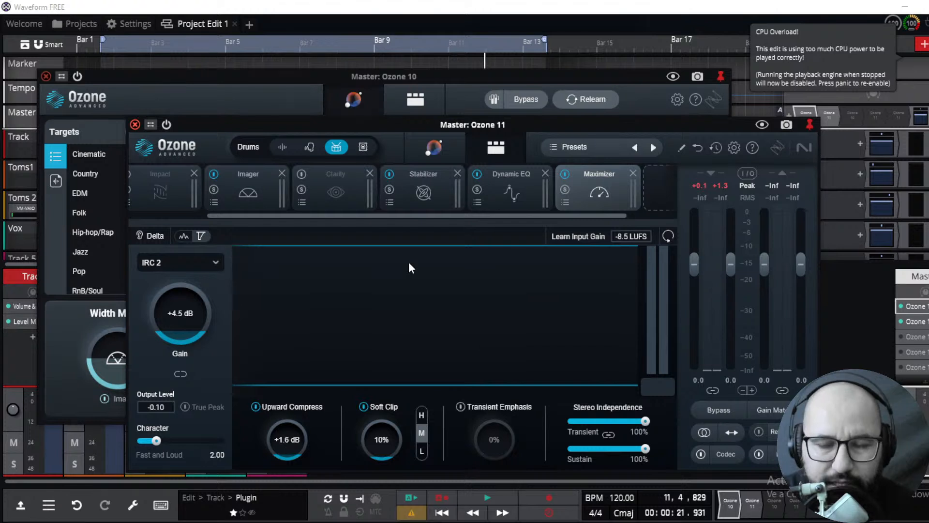
left_click(136, 93)
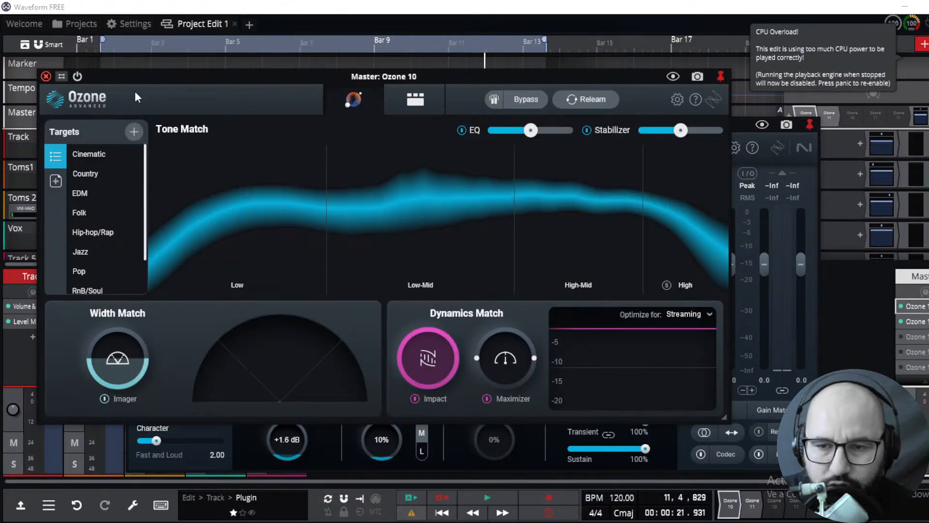
left_click(798, 179)
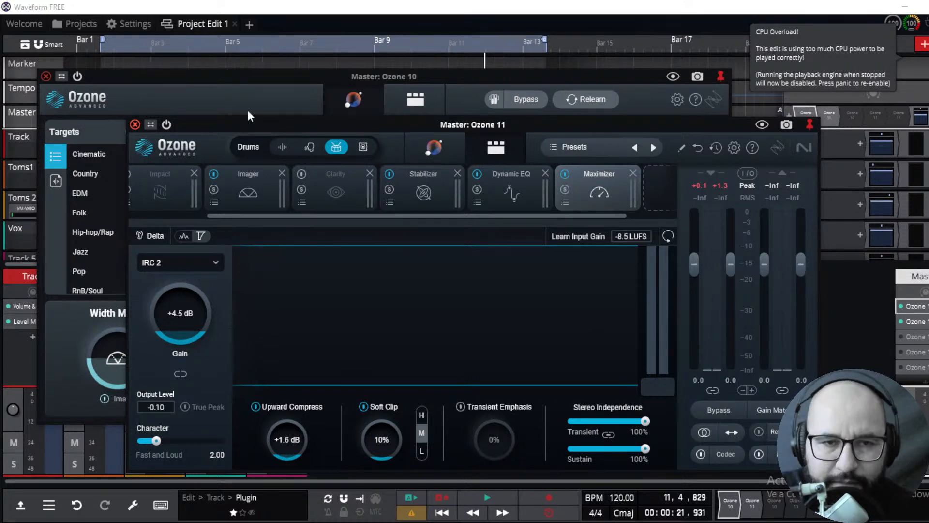
left_click(182, 94)
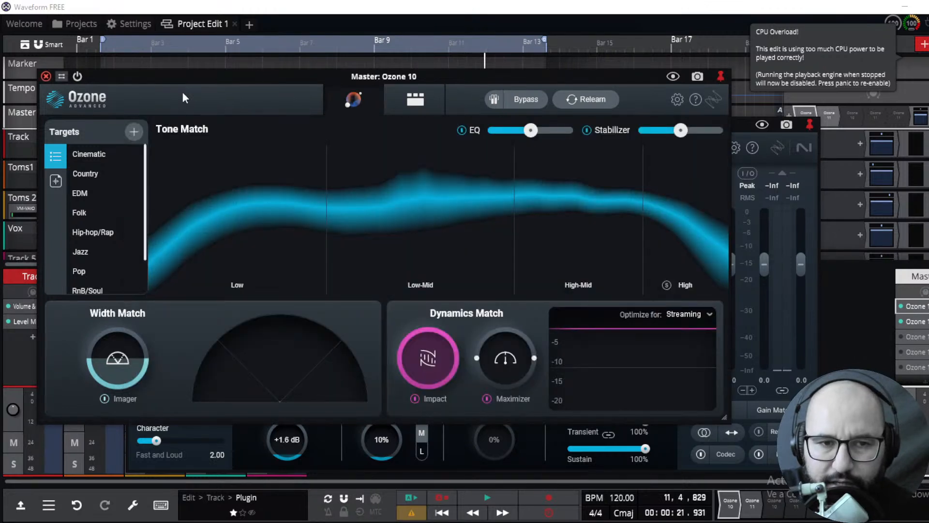
left_click(809, 173)
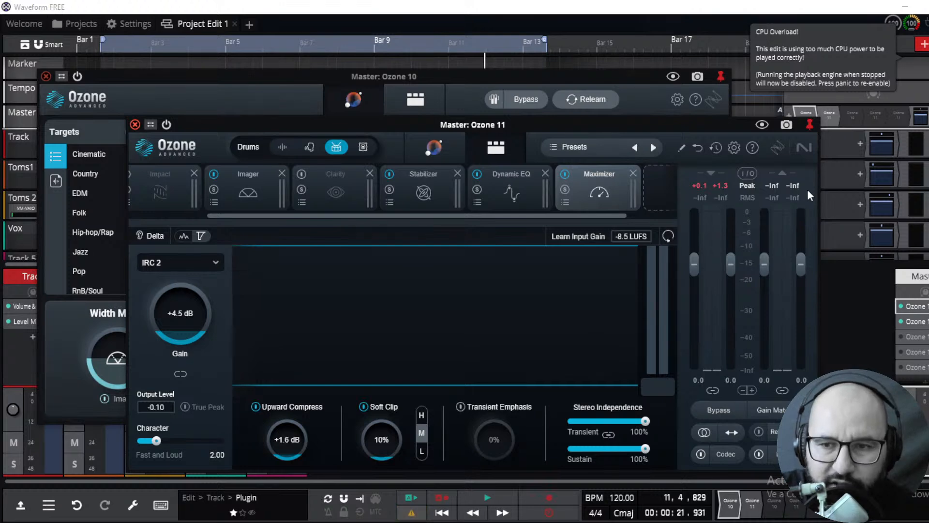
Switch to OBS and select the Escena 2 scene
key("alt+Tab")
key("alt+Tab")
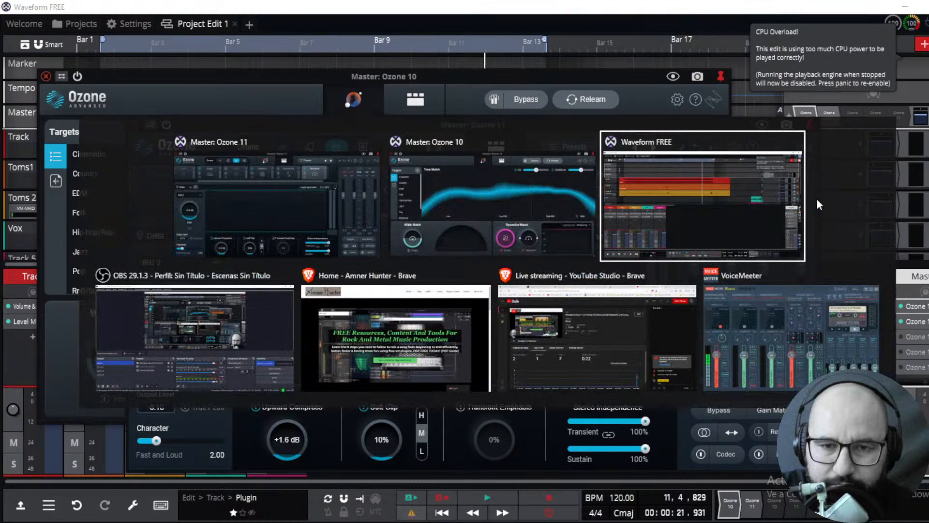
key("alt+Tab")
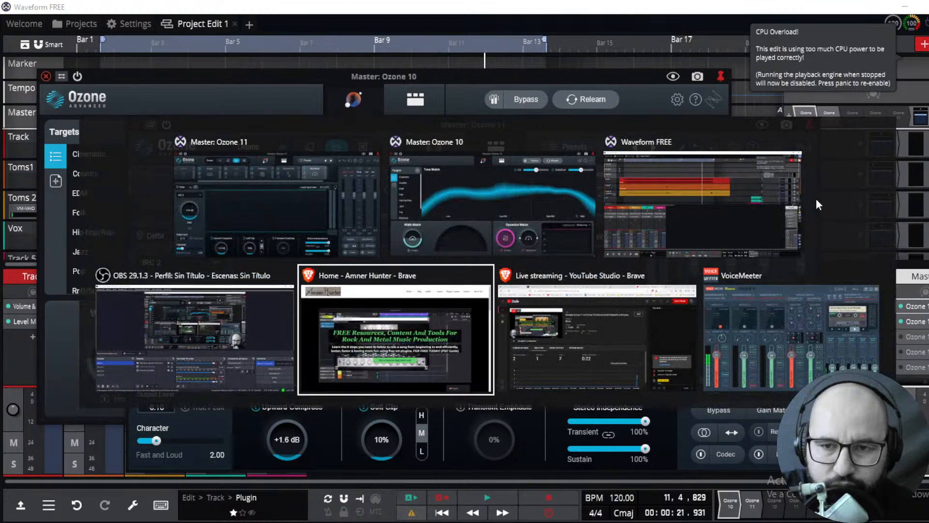
key("alt+shift+Tab")
left_click(155, 398)
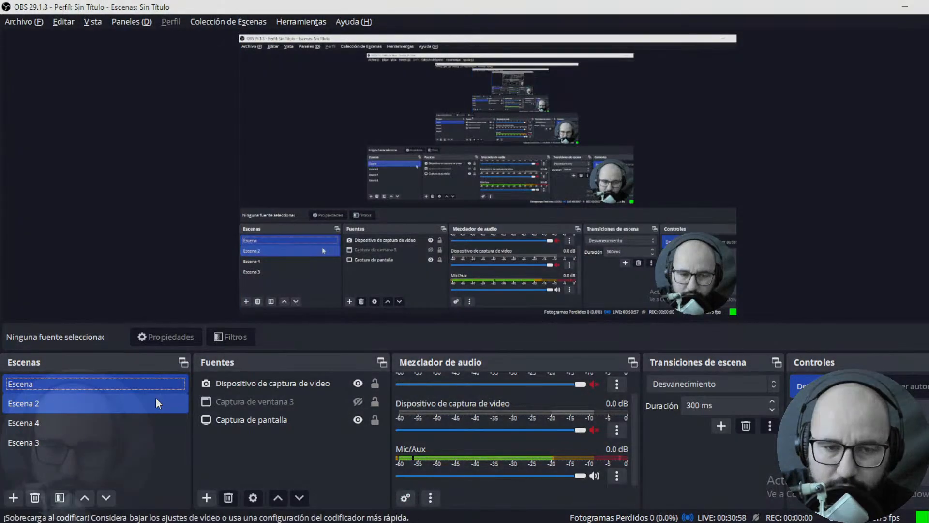